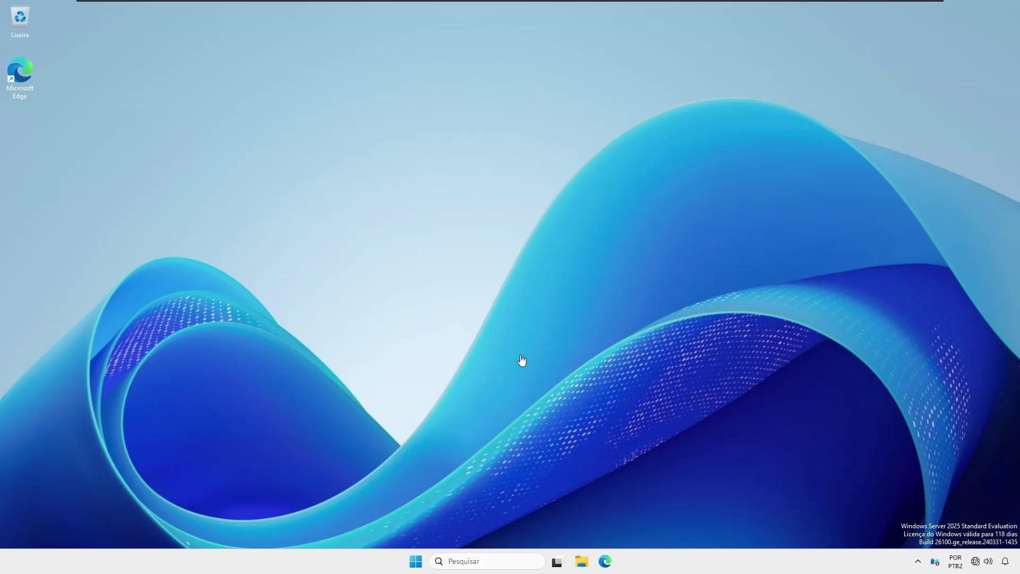
Step: Open Server Manager's Local Server properties for SR1 and its Ethernet0 network connections
click(621, 6)
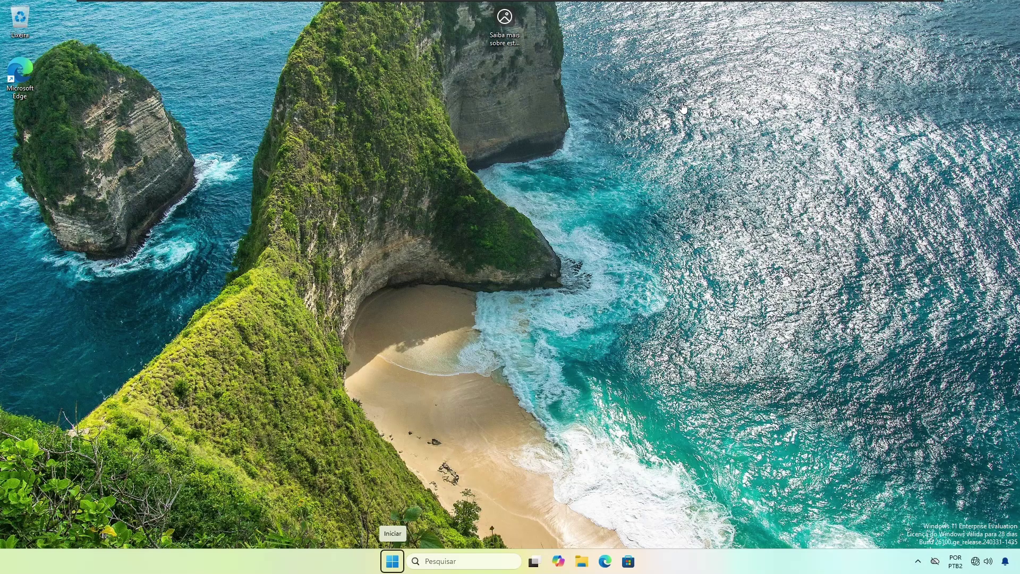
click(571, 7)
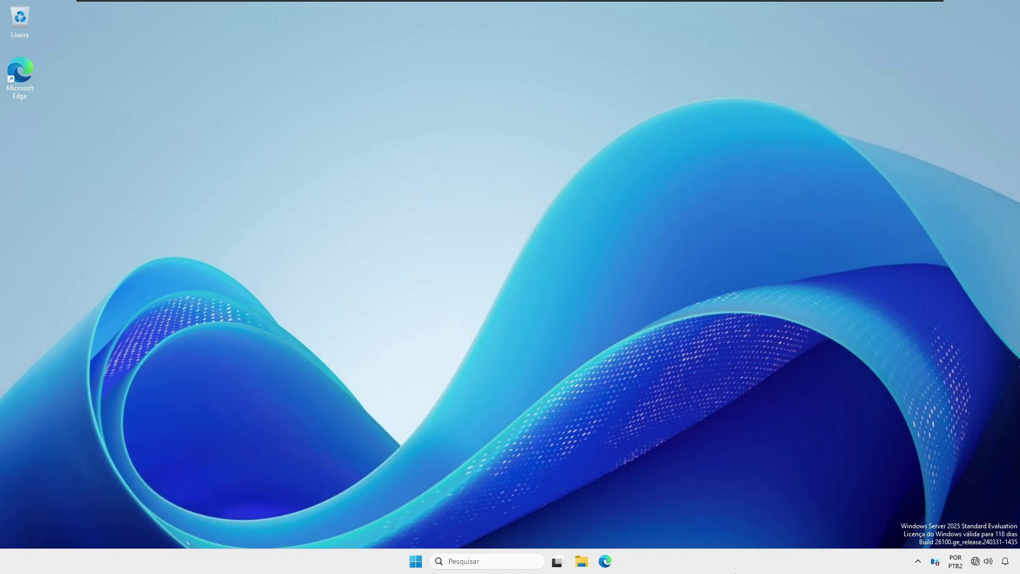
click(416, 561)
click(431, 251)
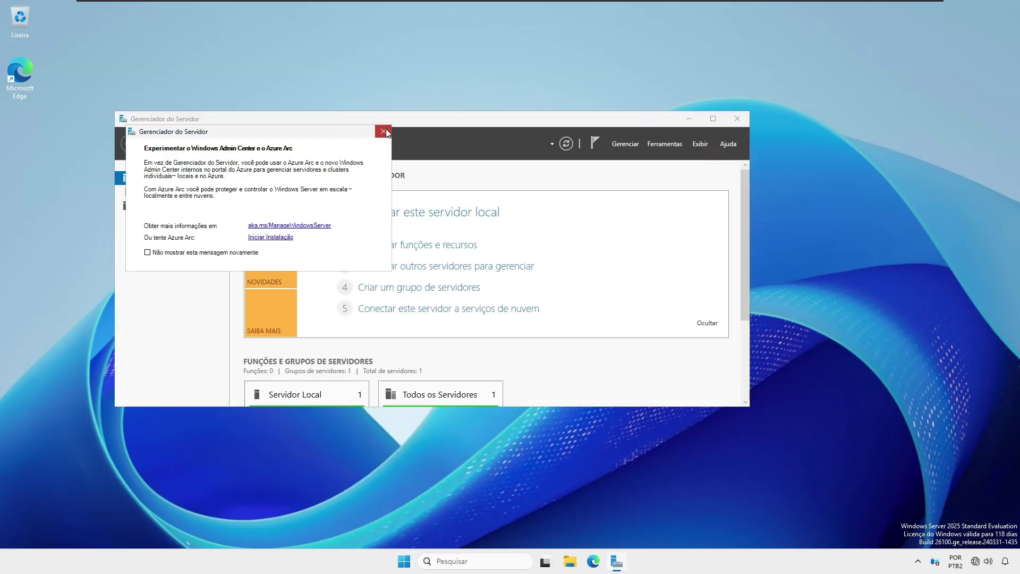
click(383, 131)
click(187, 194)
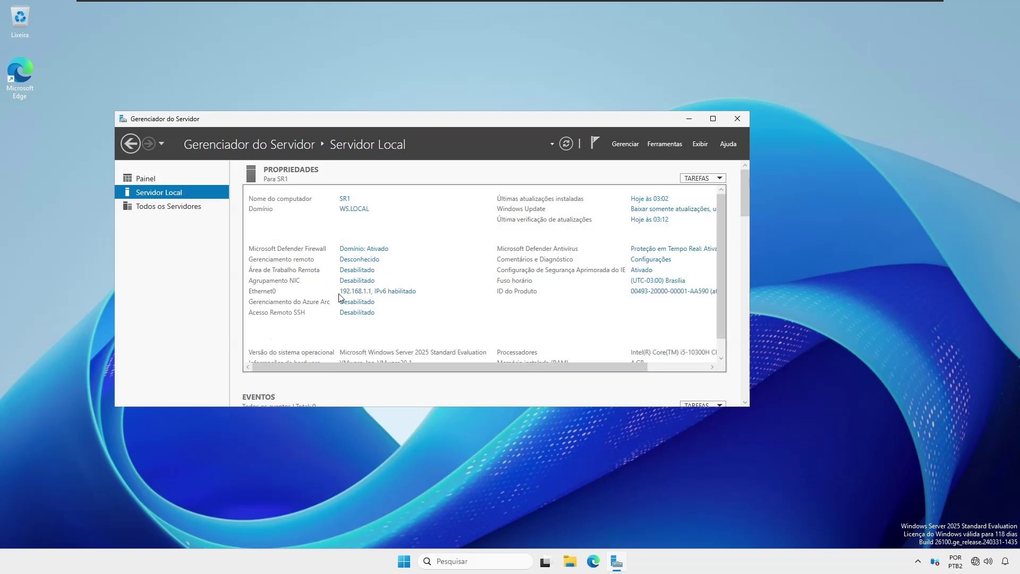
click(375, 296)
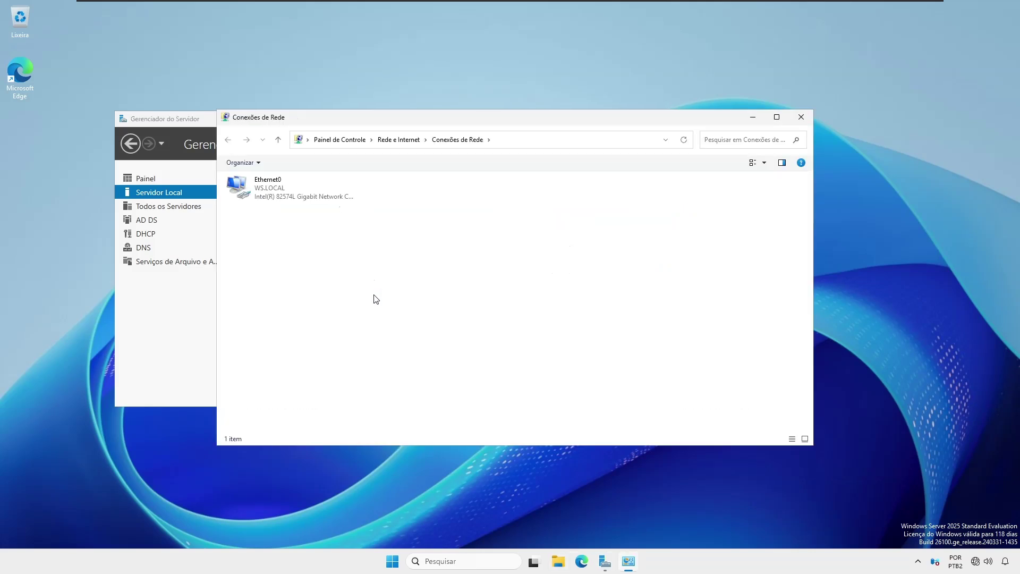
Step: Check Ethernet0's details: static 192.168.1.1, mask 255.255.255.0, DHCP off; then close the dialogs
double_click(271, 184)
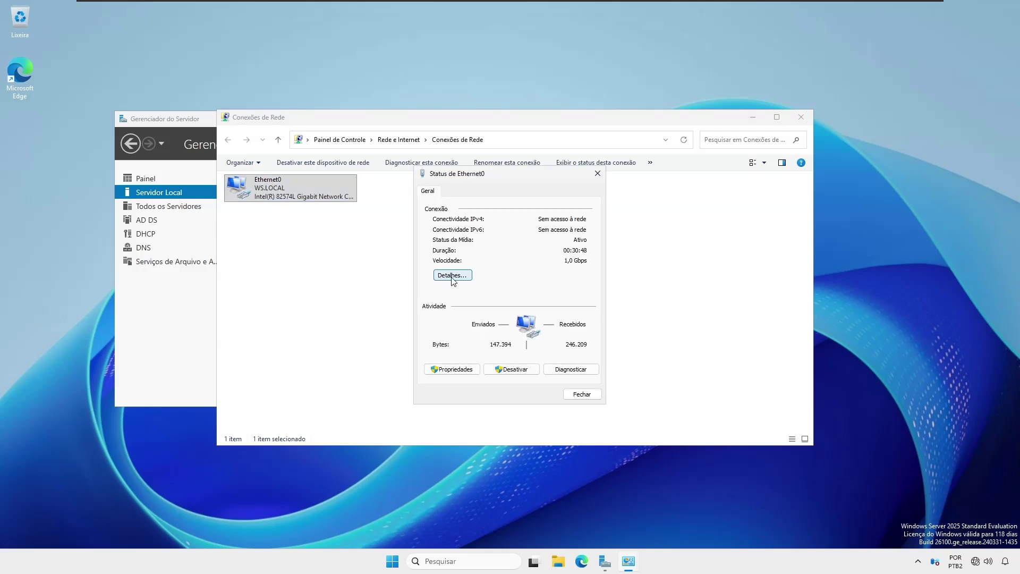
click(451, 276)
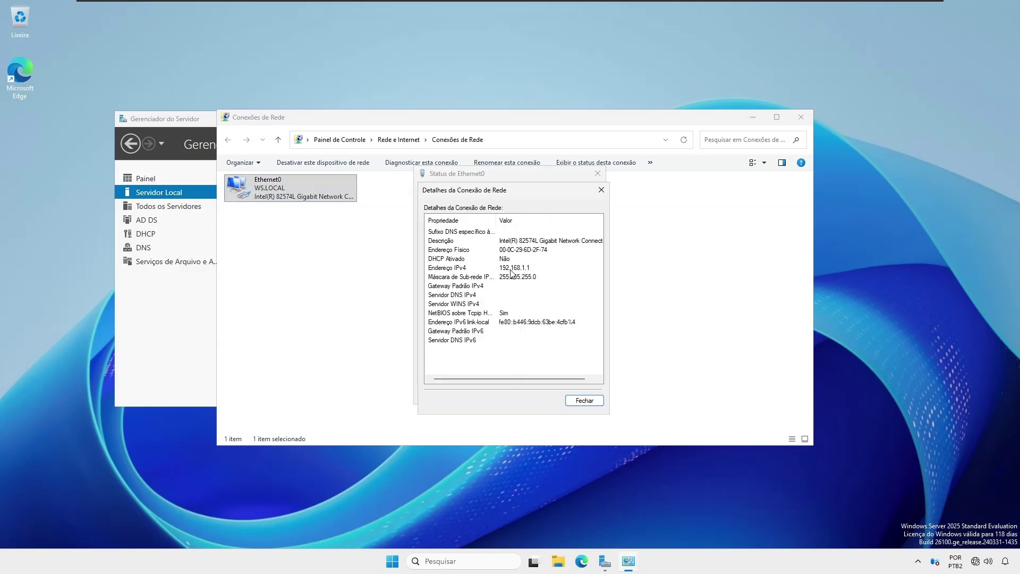
click(597, 403)
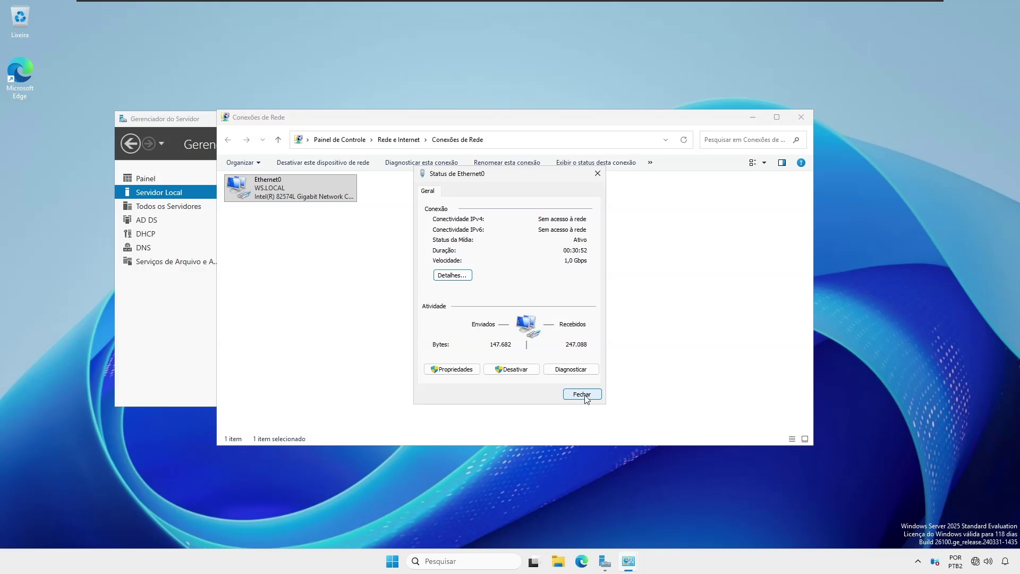
click(587, 398)
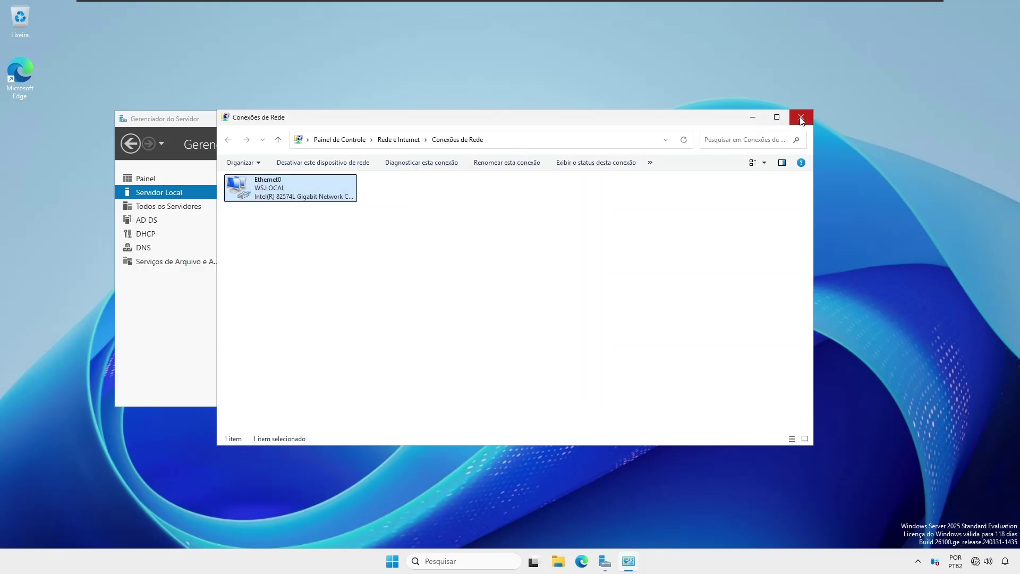
click(801, 118)
click(661, 144)
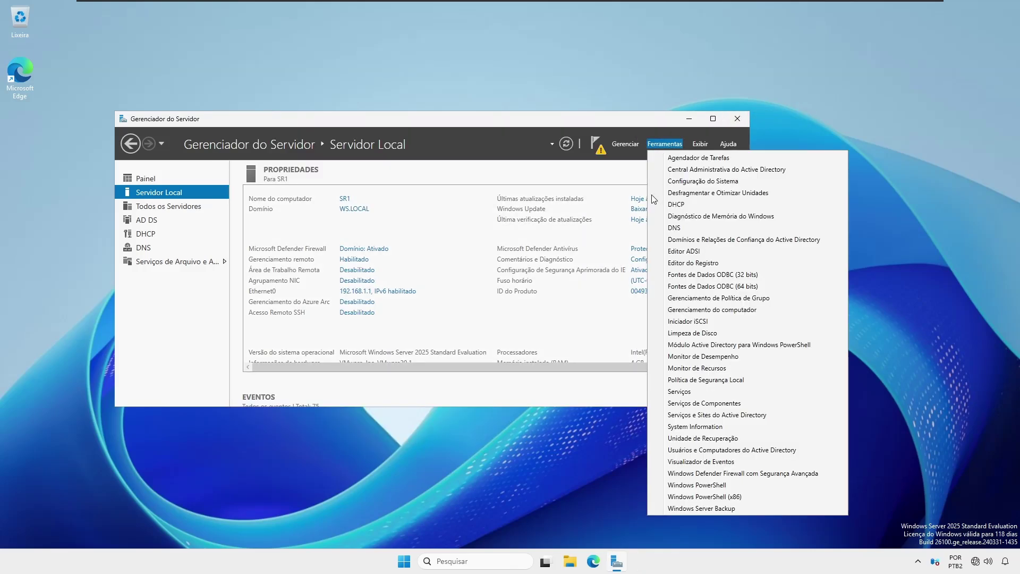
Step: In the DHCP console, list the IPv4 scope's active leases and select the client's 192.168.1.10 lease
click(673, 207)
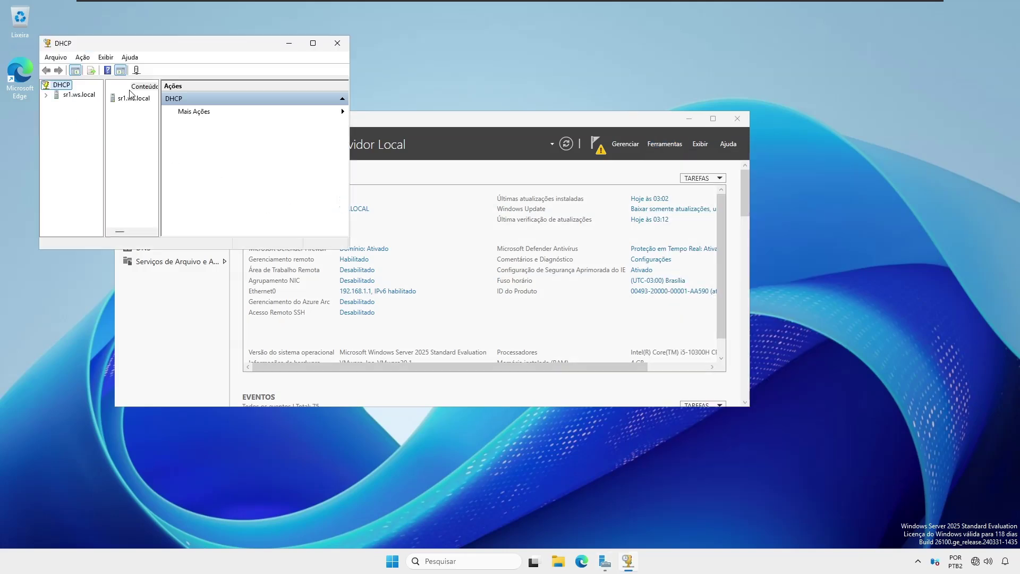
double_click(131, 98)
double_click(128, 98)
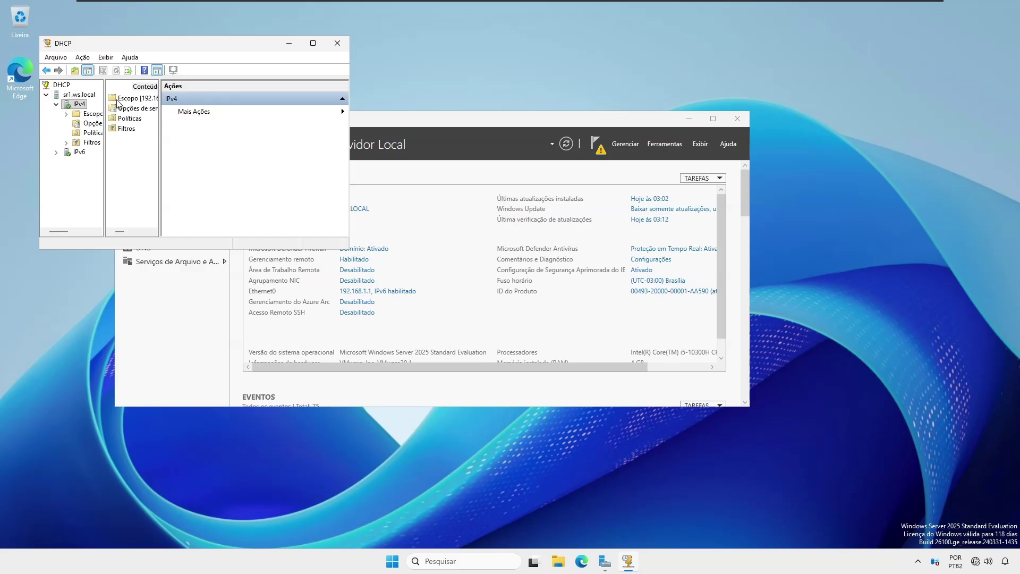
click(126, 110)
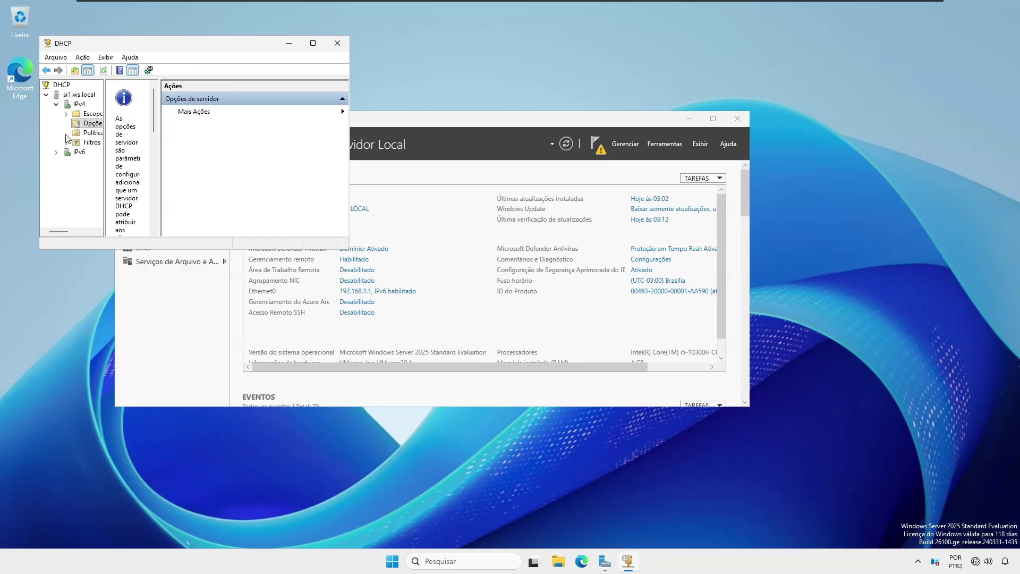
double_click(90, 115)
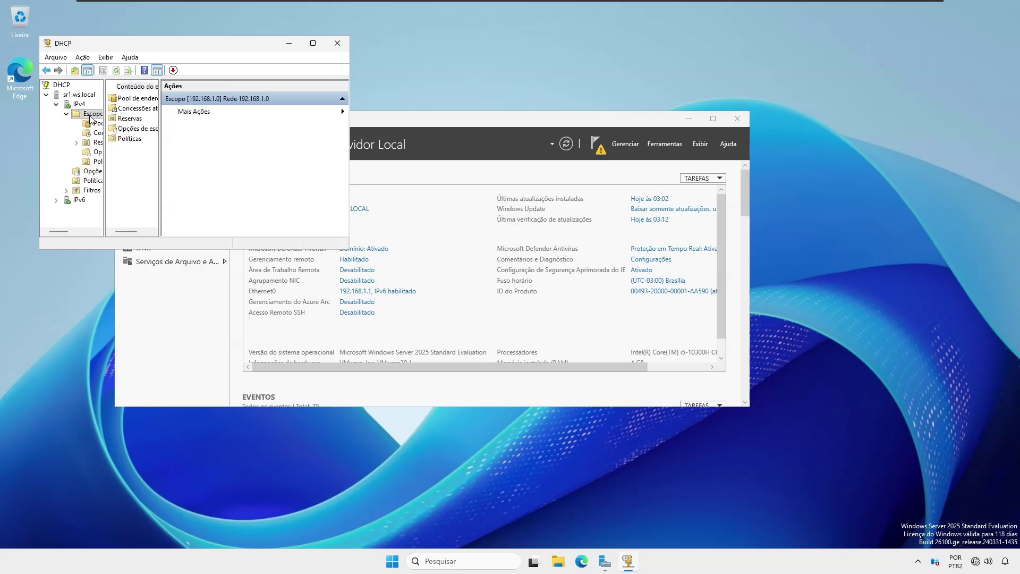
click(138, 109)
double_click(138, 109)
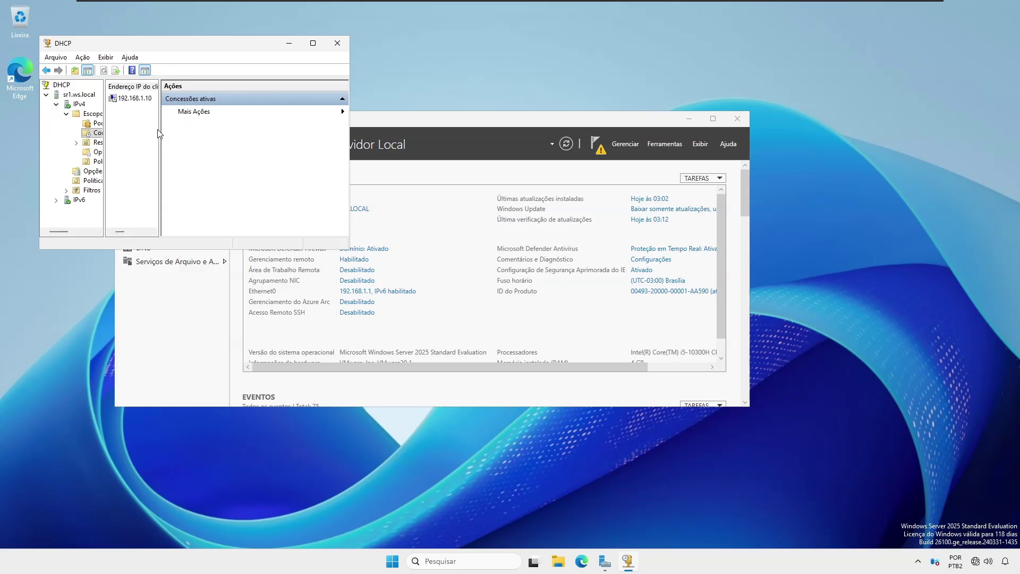
drag(160, 130, 295, 129)
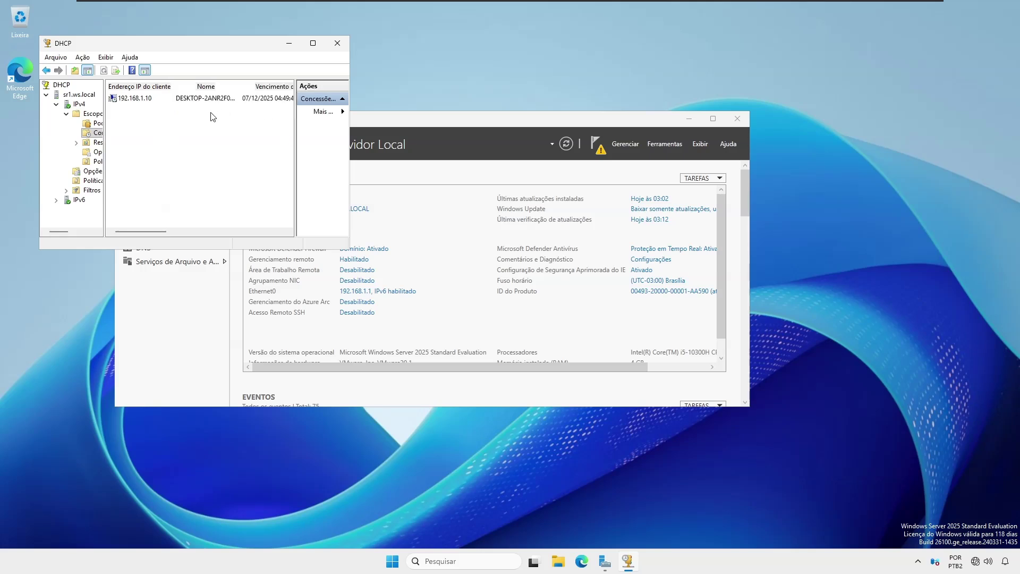
click(140, 101)
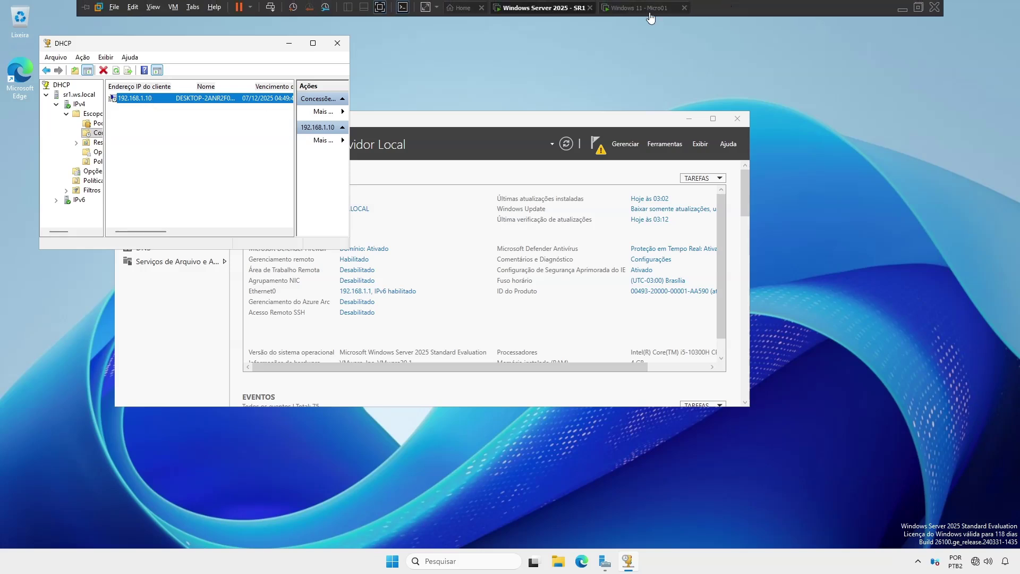
Step: On the Windows 11 client, verify via ncpa.cpl that Ethernet0 got 192.168.1.10 from DHCP server 192.168.1.1
click(645, 8)
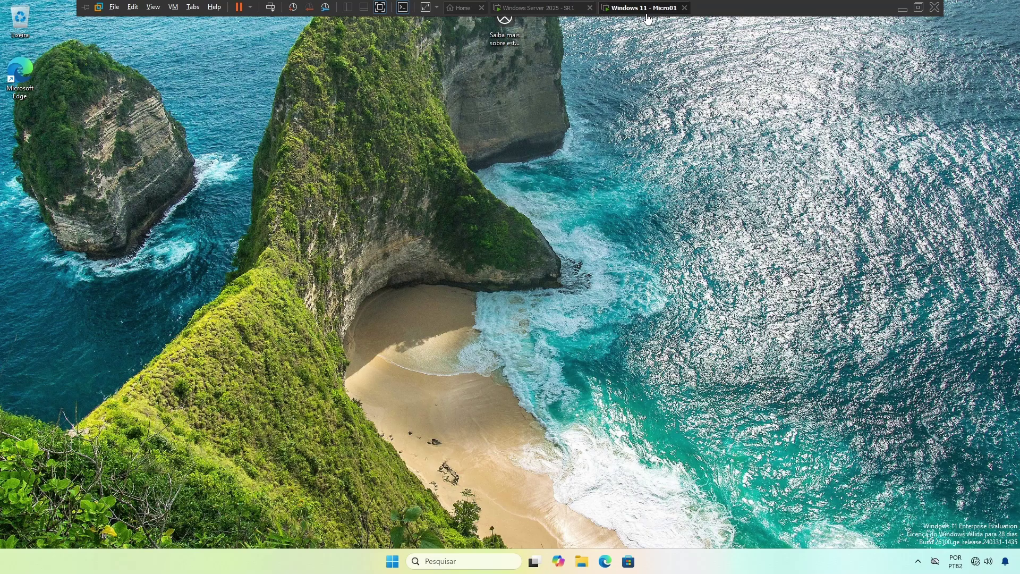
click(476, 567)
text(ncpa.cpl)
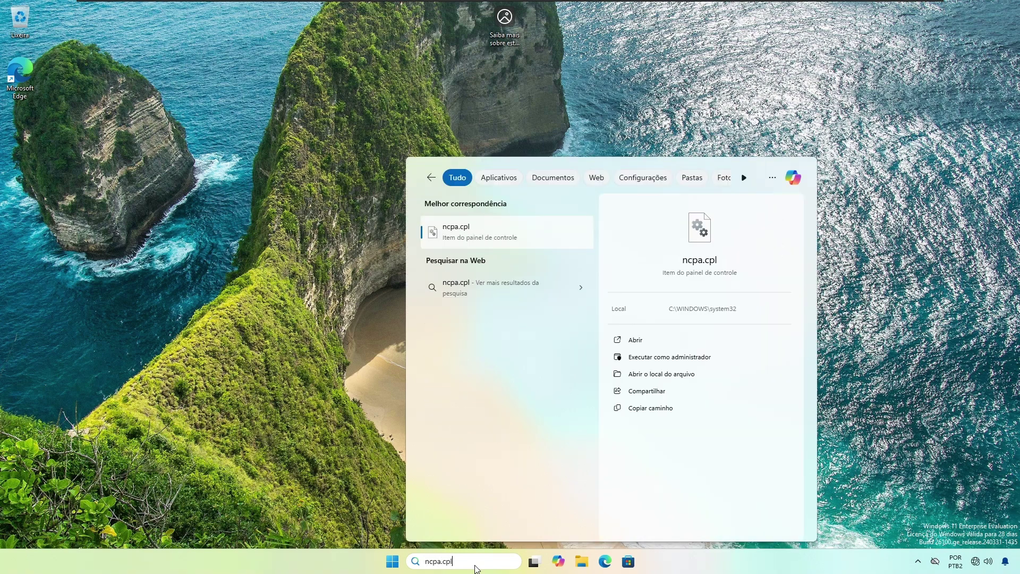
key(Return)
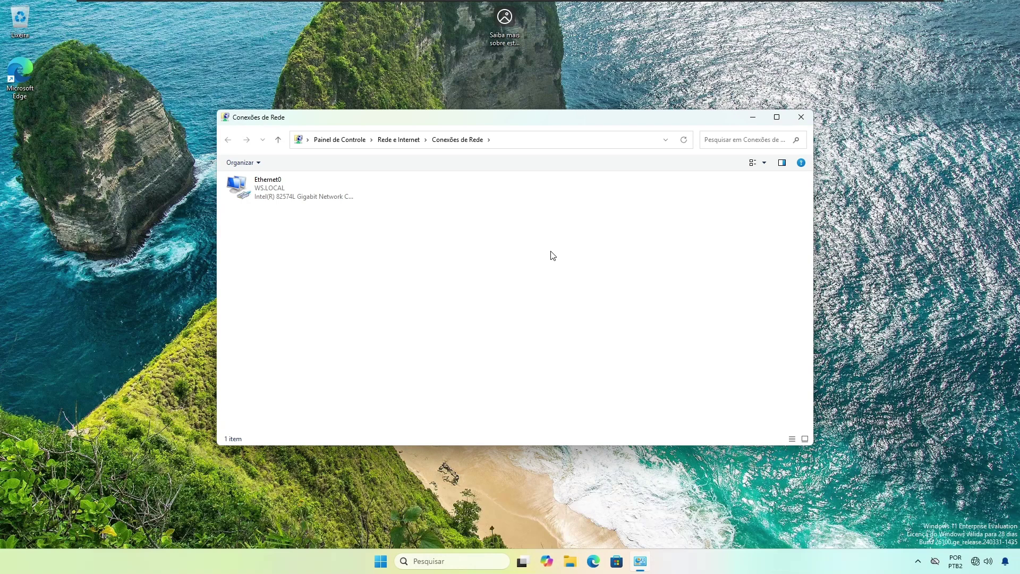
click(295, 186)
double_click(295, 186)
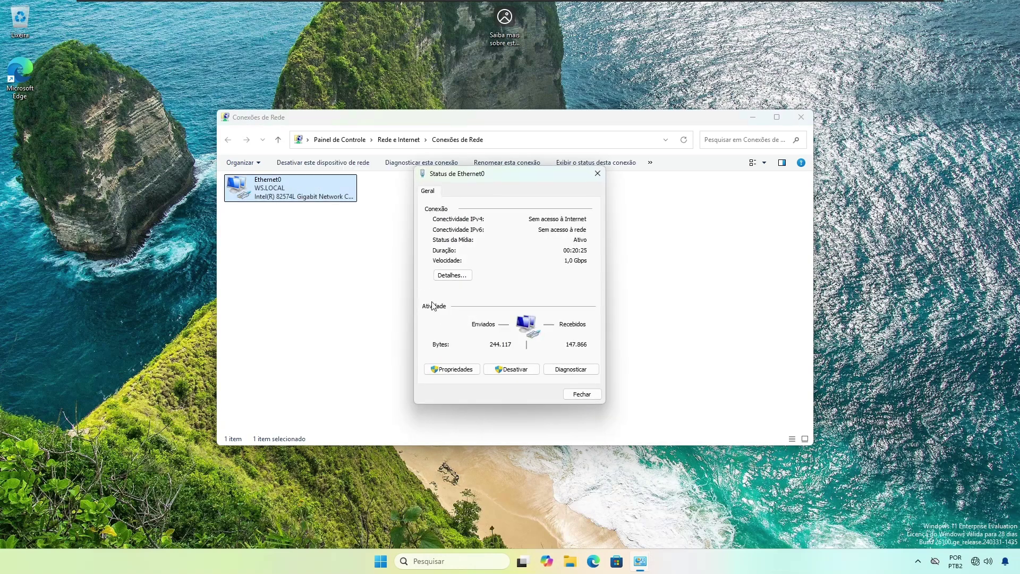
click(453, 275)
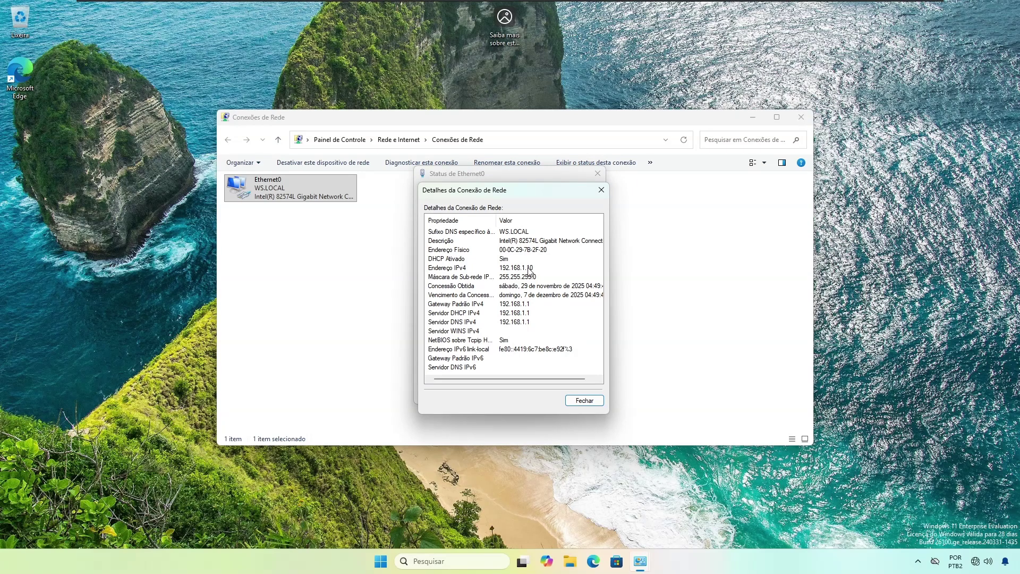
click(584, 400)
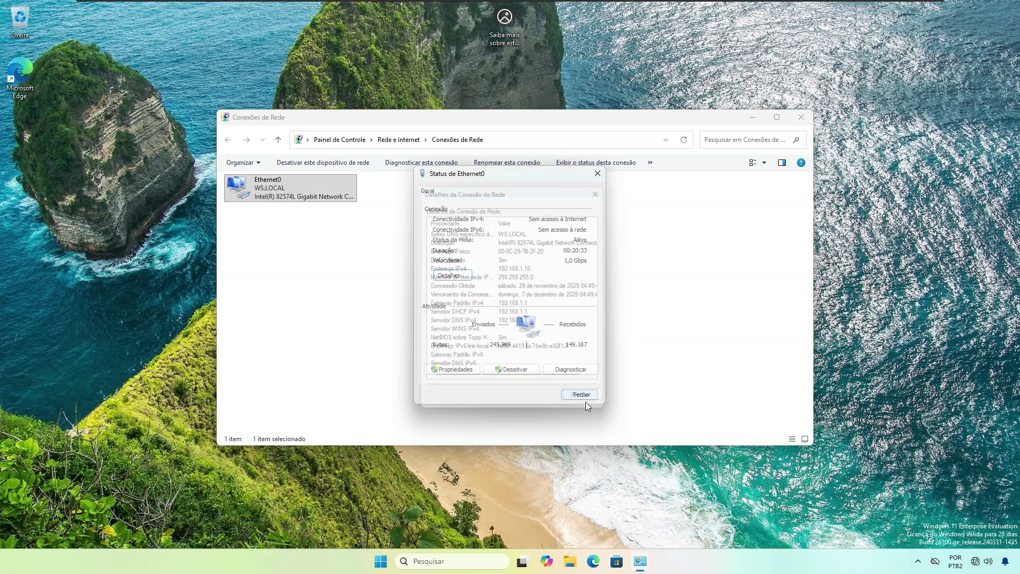
click(581, 397)
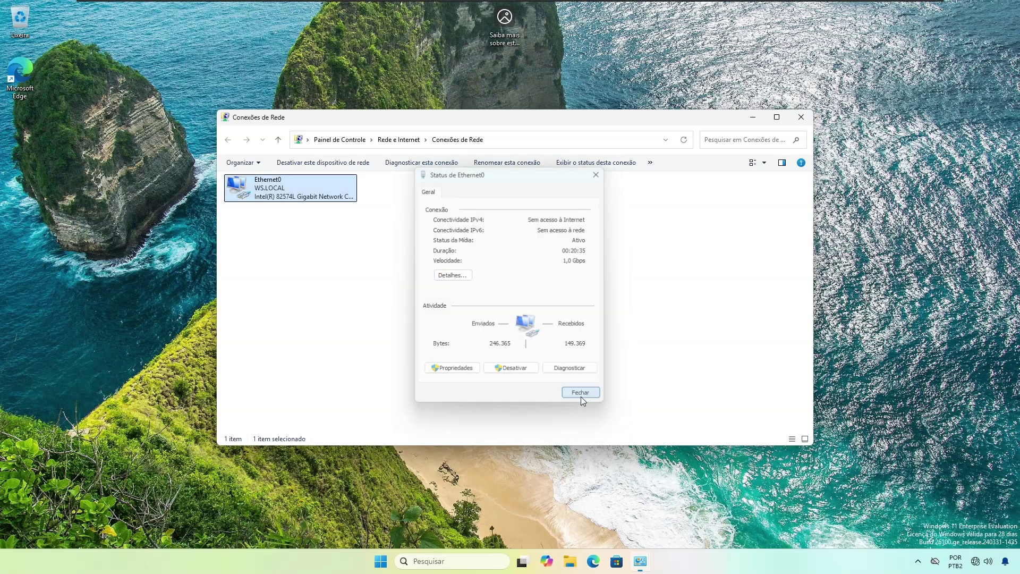
click(802, 117)
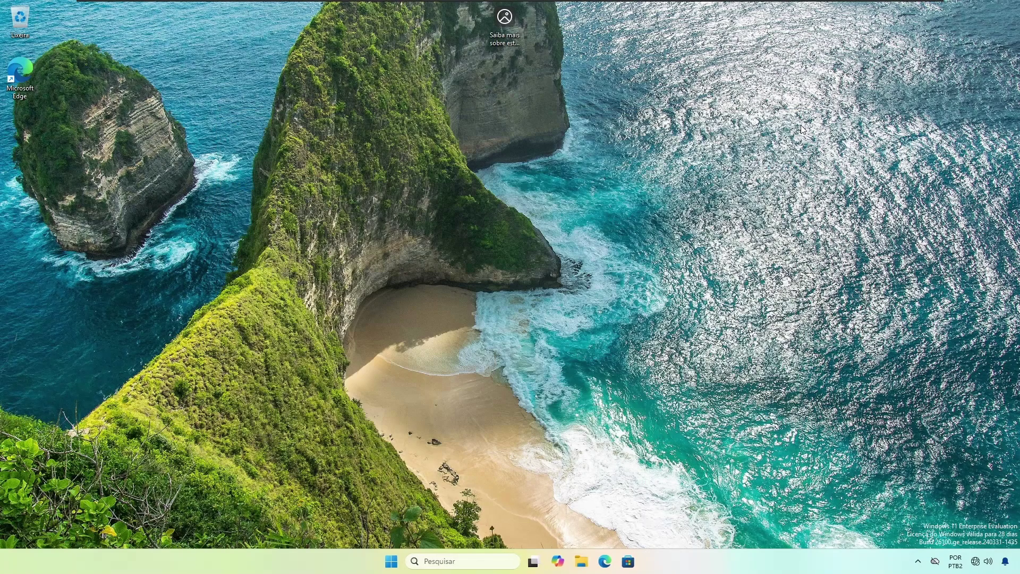
click(538, 7)
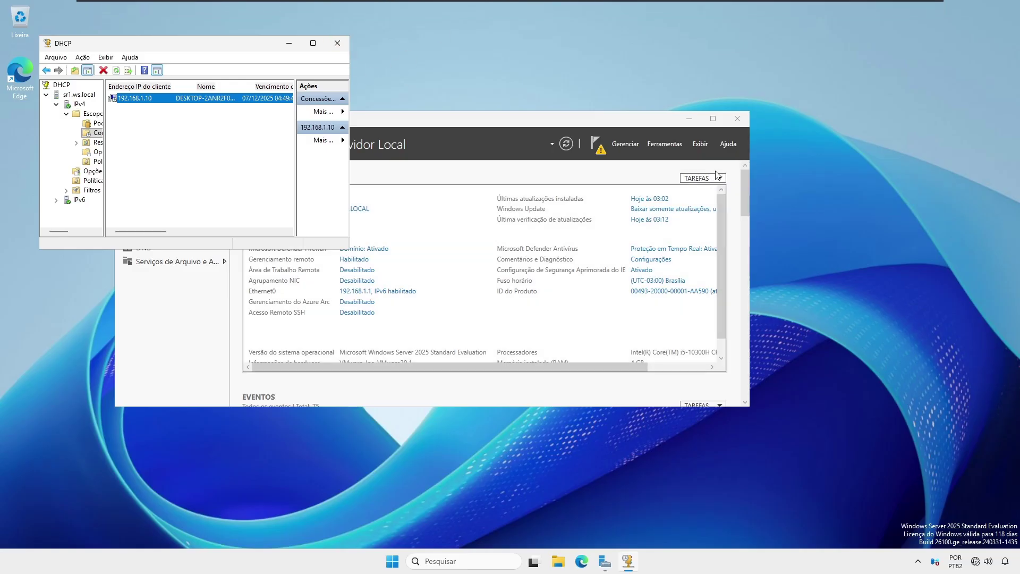
Step: Close the DHCP console to return to the Server Manager dashboard
click(336, 41)
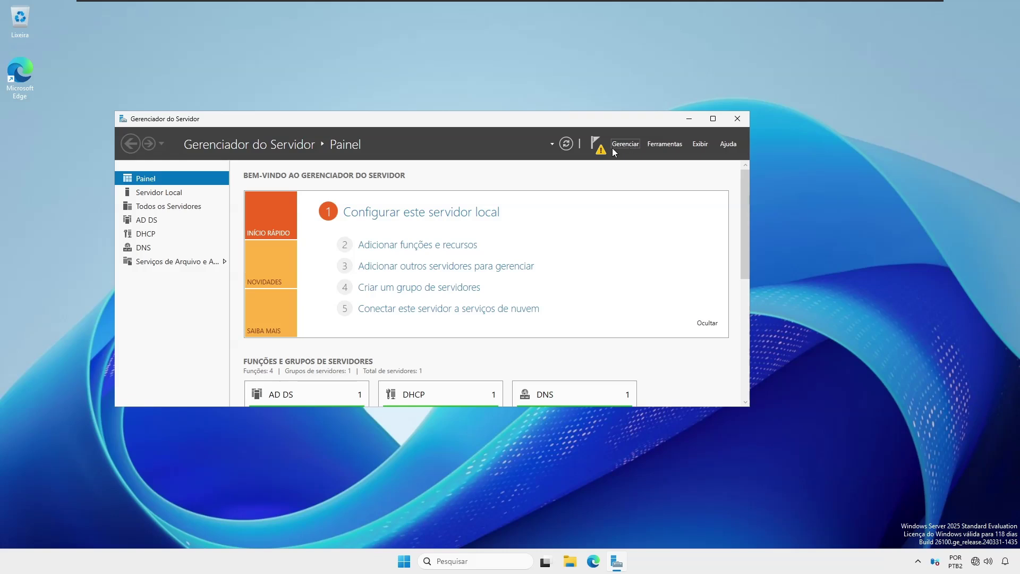
Step: Check in the Add Roles and Features wizard that File Server is installed, then close it uninstalled
click(623, 146)
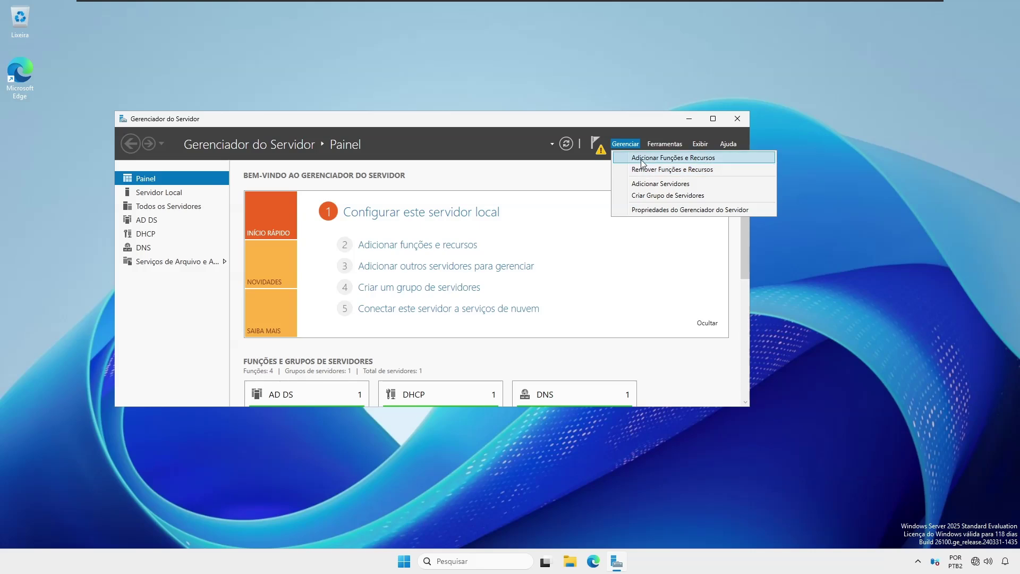
click(641, 158)
click(341, 327)
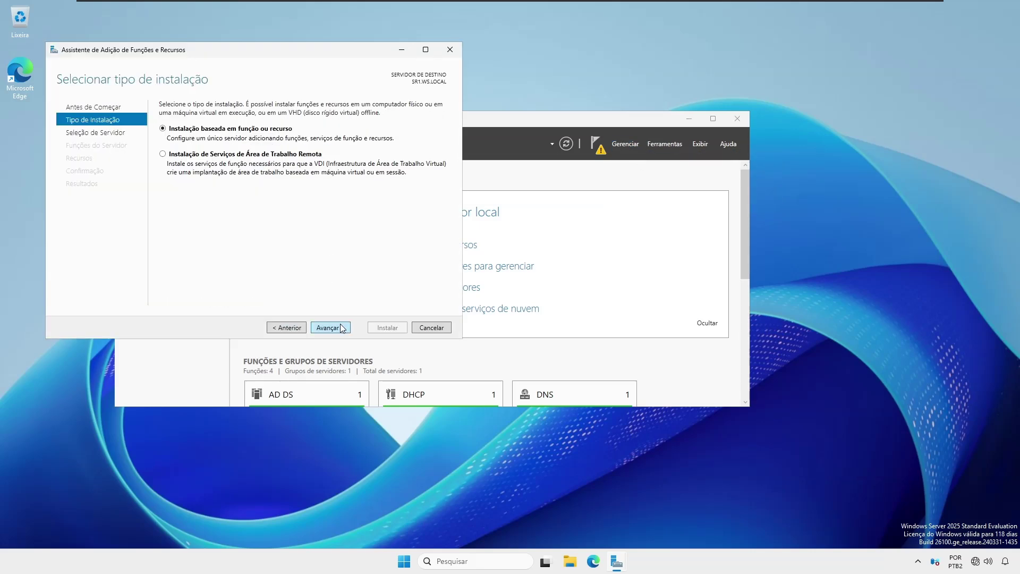
click(341, 327)
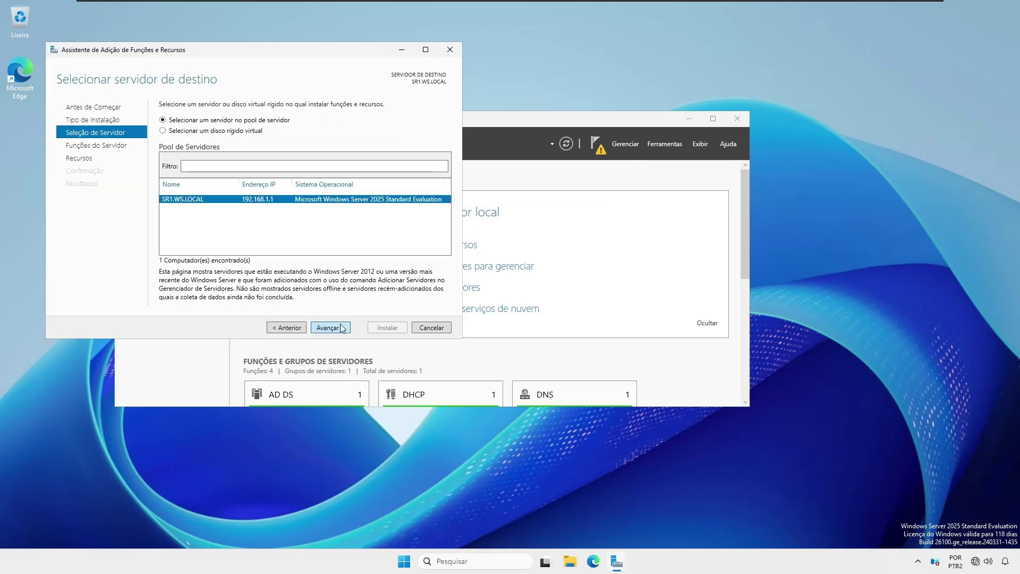
click(340, 327)
click(327, 291)
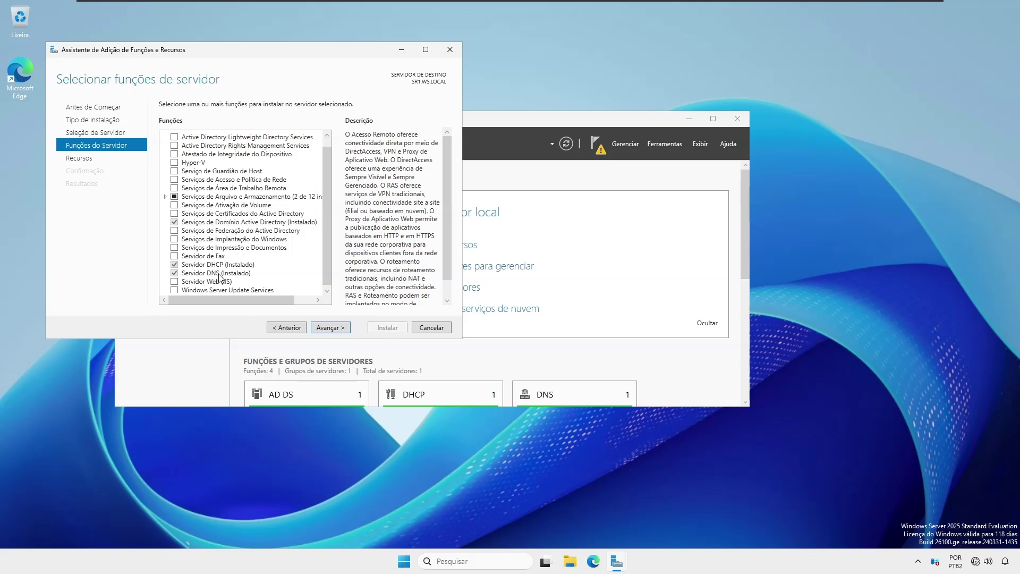
click(165, 197)
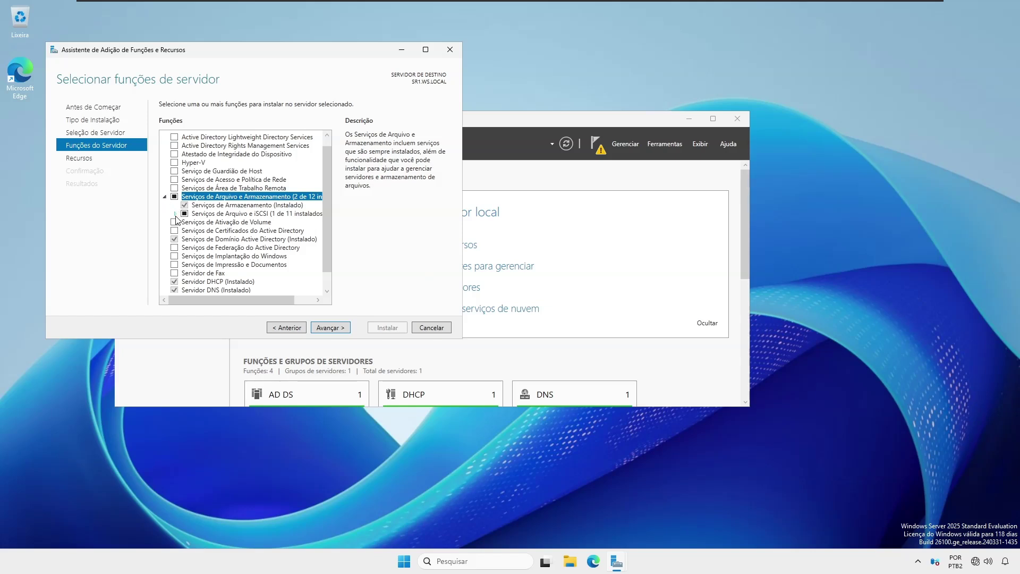
click(176, 214)
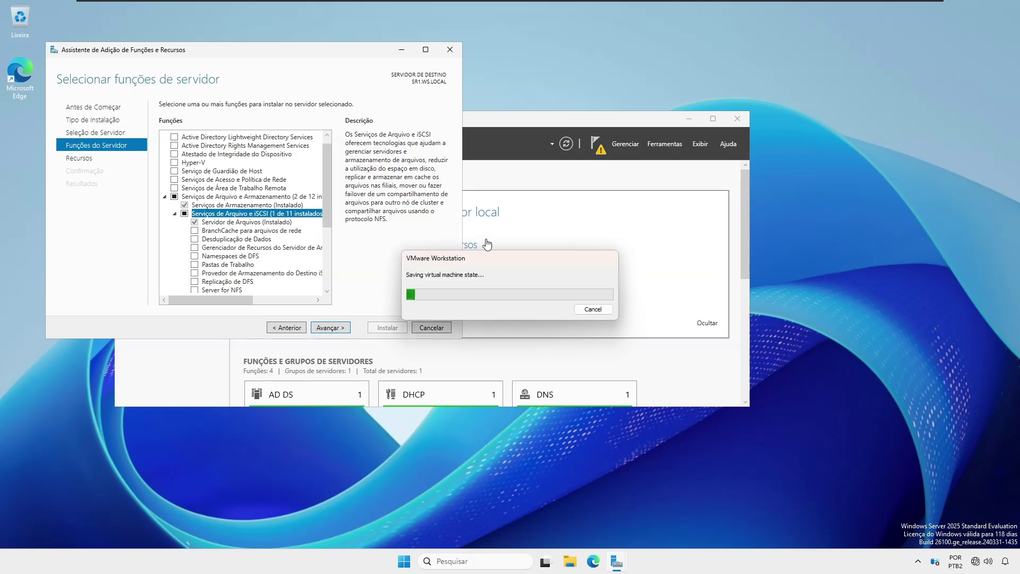
click(590, 310)
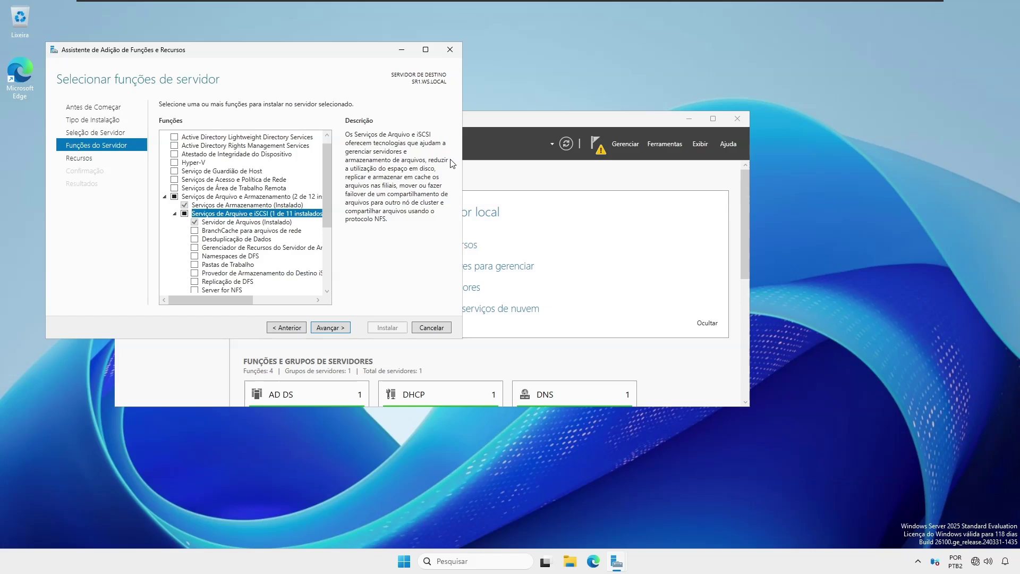
click(449, 51)
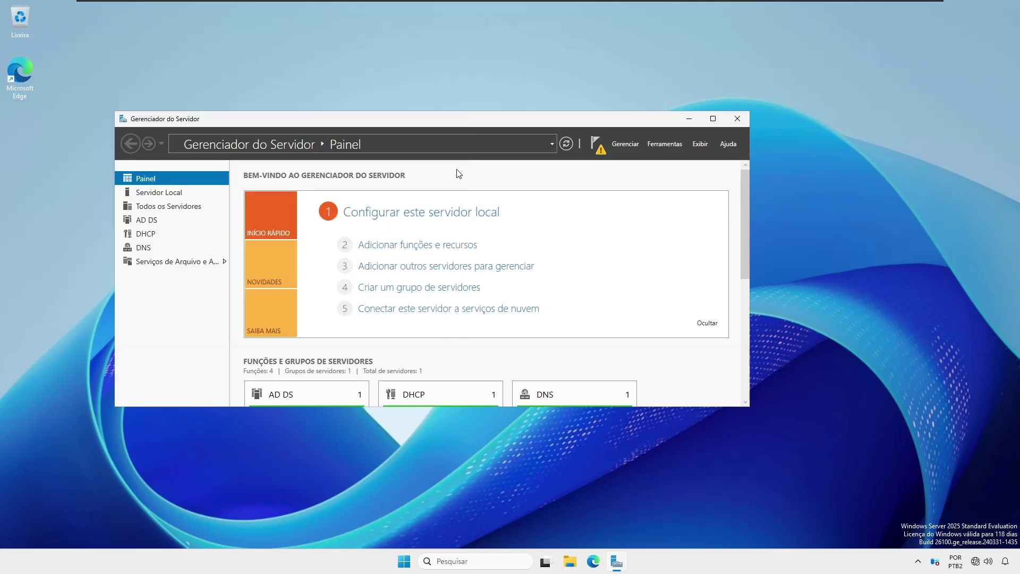
Step: Launch Active Directory Users and Computers from Server Manager's Tools menu
click(656, 145)
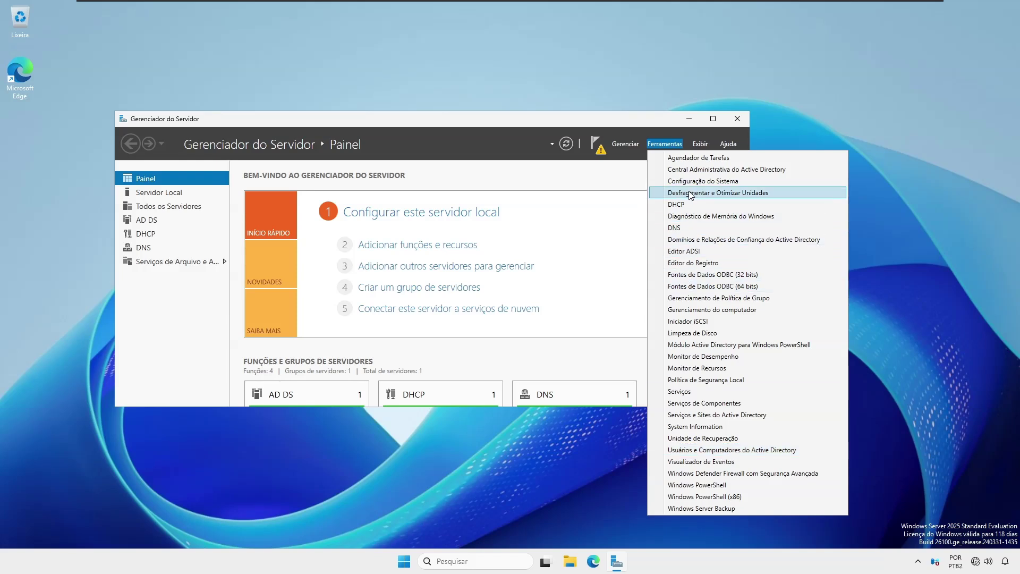
click(726, 450)
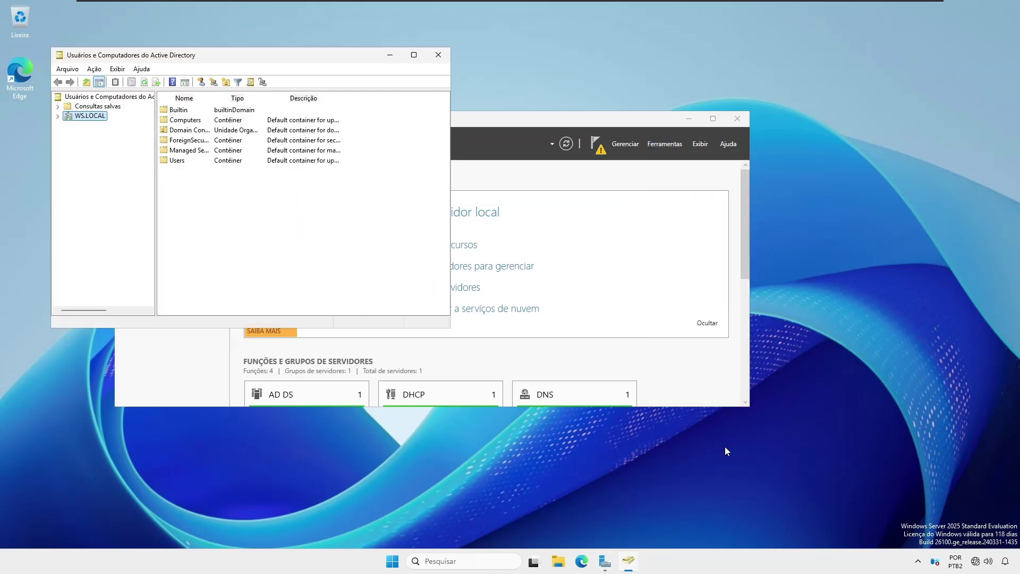
Step: Create an organizational unit named Informatica under the WS.LOCAL domain
double_click(75, 118)
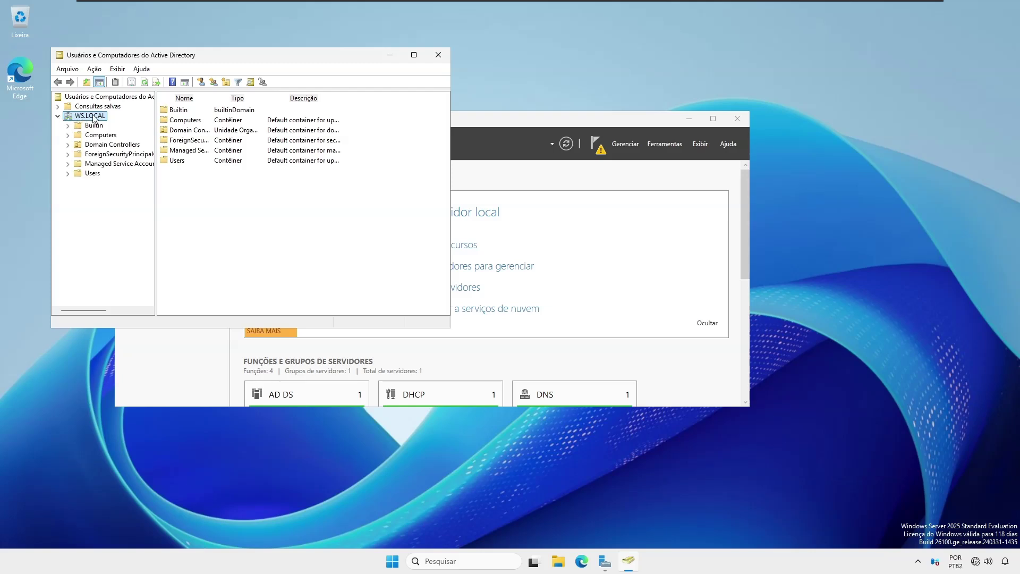
right_click(260, 183)
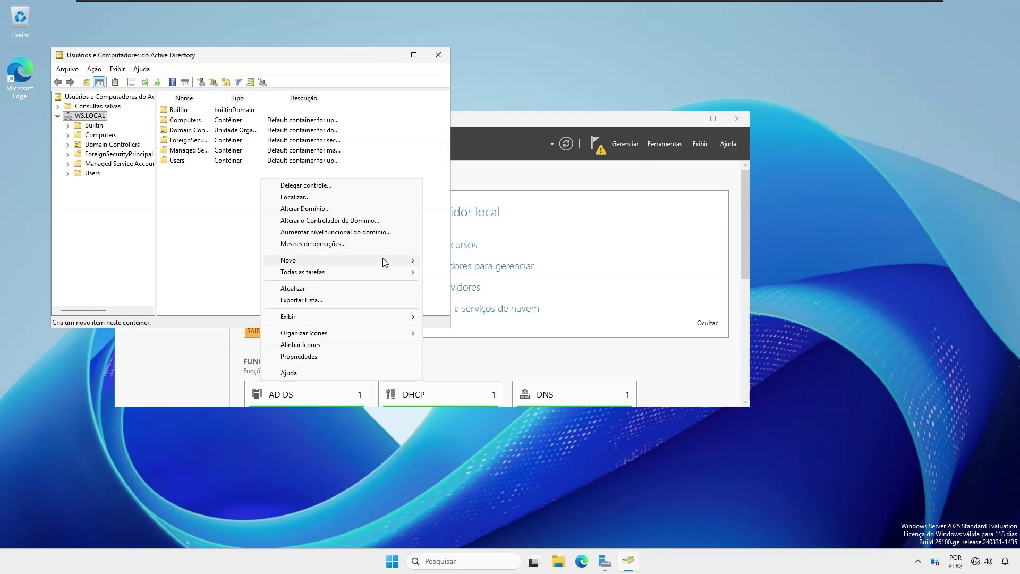
mouse_move(385, 262)
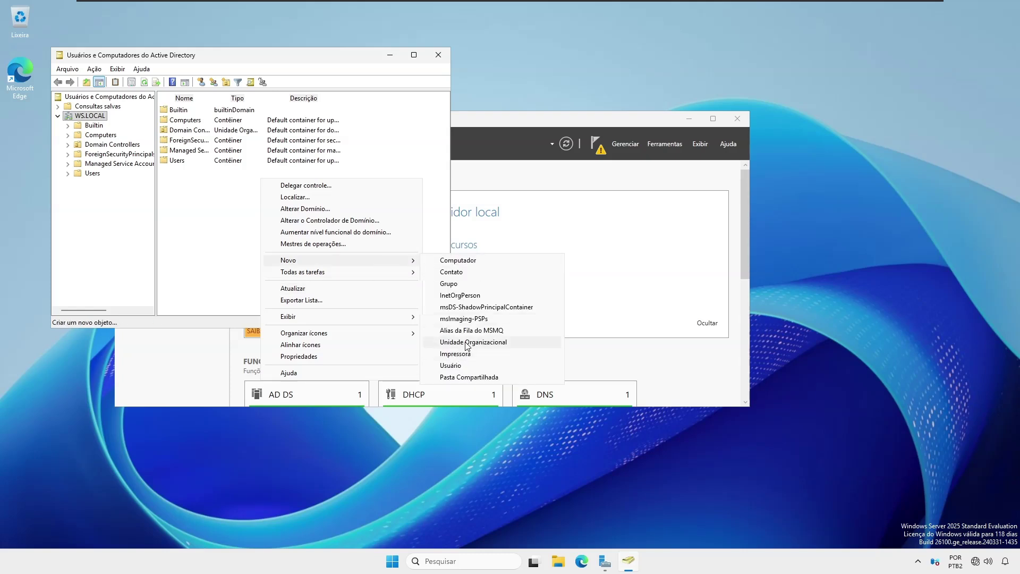
click(468, 343)
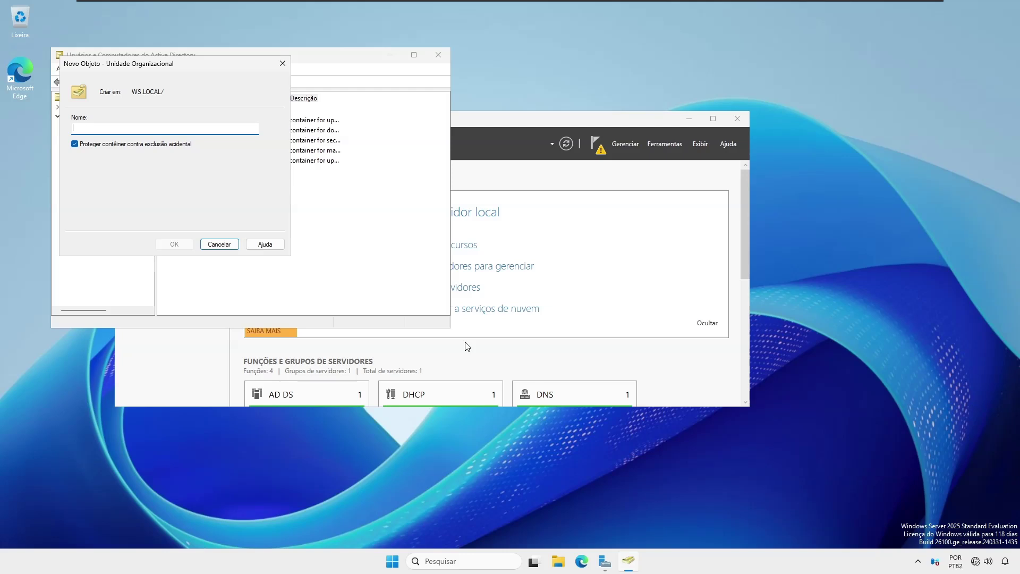
text(Informatica)
key(Return)
Step: Start creating a new user inside the Informatica unit
right_click(317, 178)
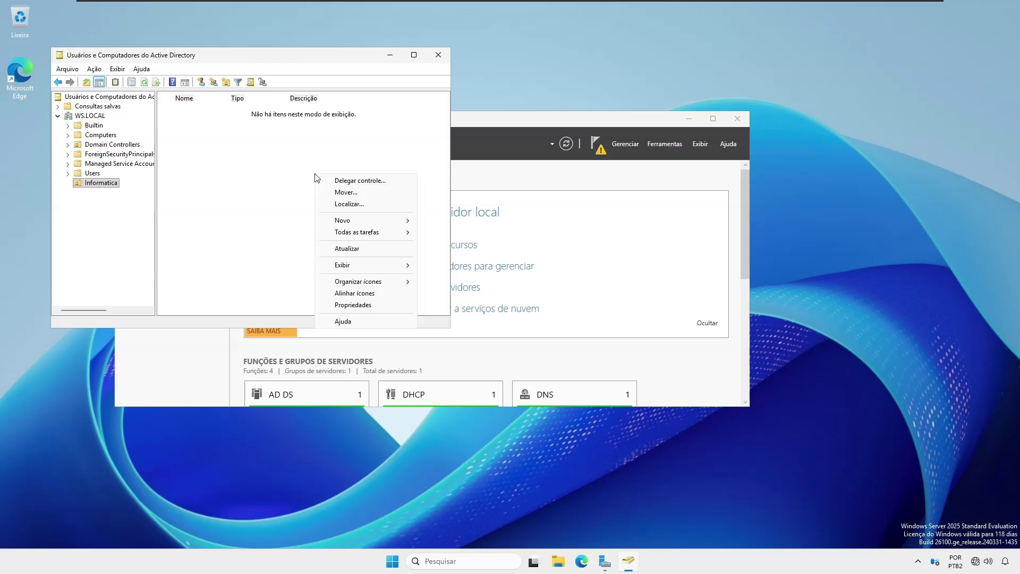
mouse_move(397, 223)
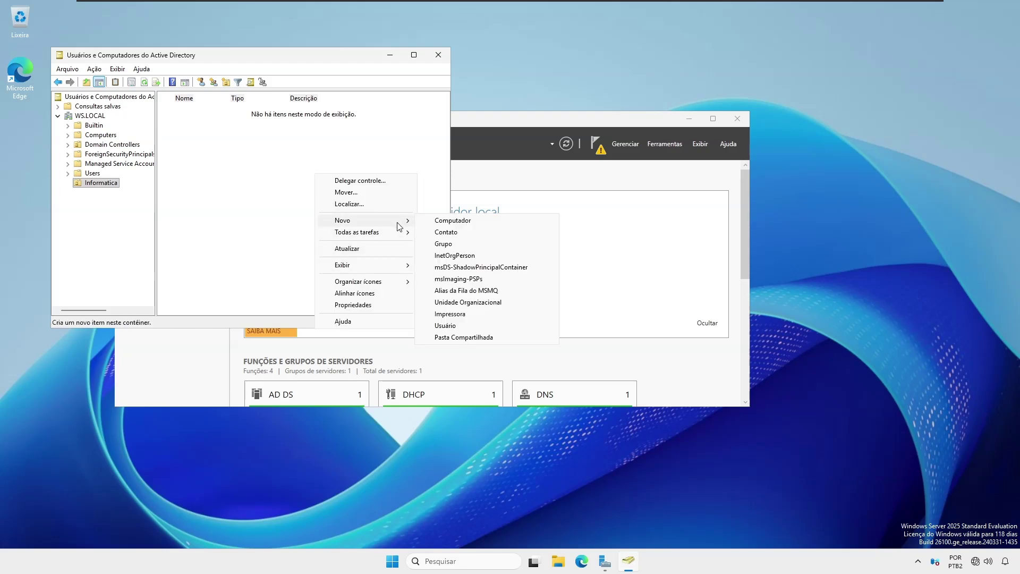
click(446, 325)
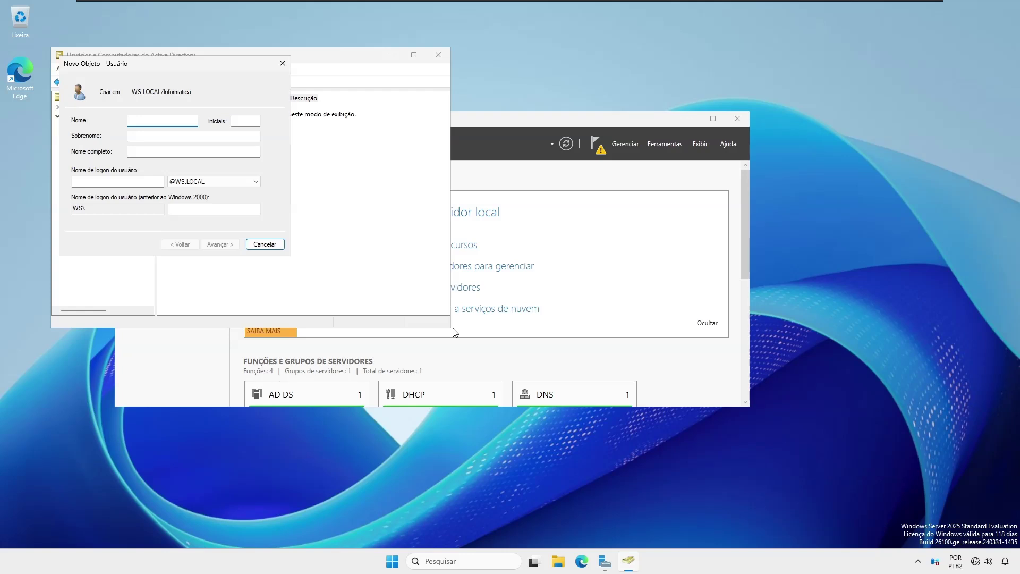
Step: Create the first user with name, logon name and a password that never expires, no change required
text(João)
key(Tab)
key(Tab)
key(Tab)
key(Tab)
text(joao.in)
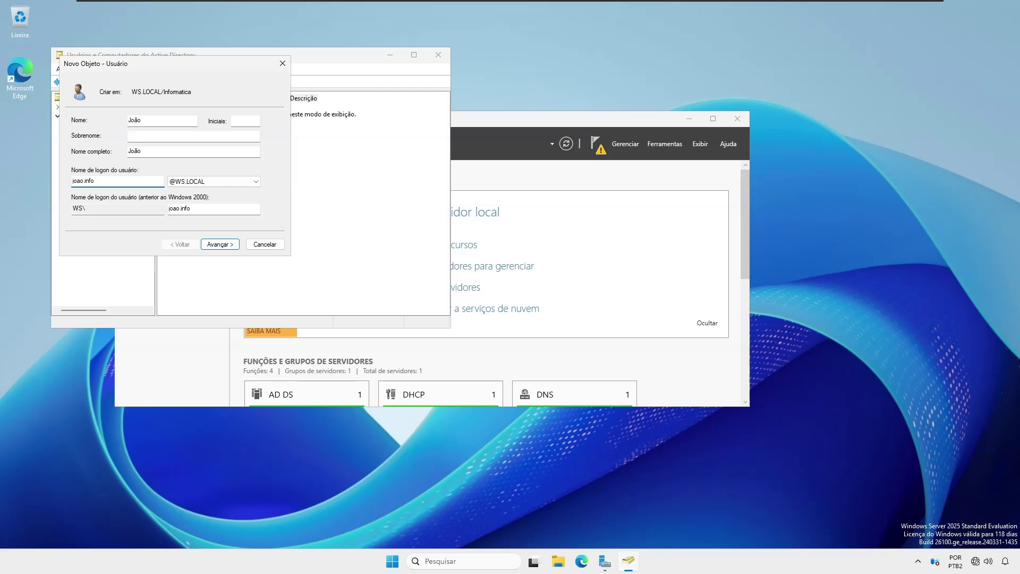
click(219, 245)
text(•••••••)
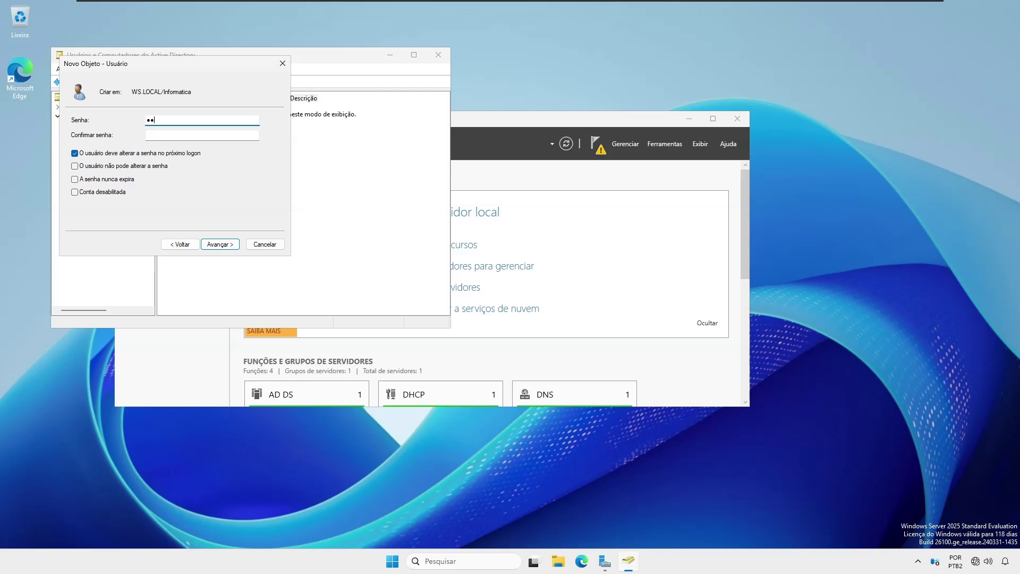
key(Tab)
text(•••••••)
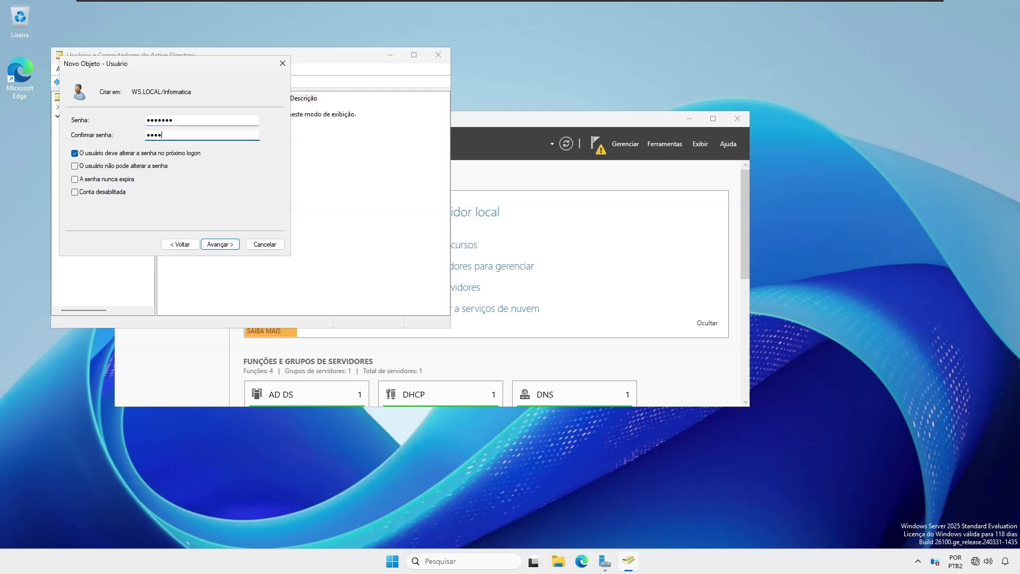
click(74, 154)
click(75, 180)
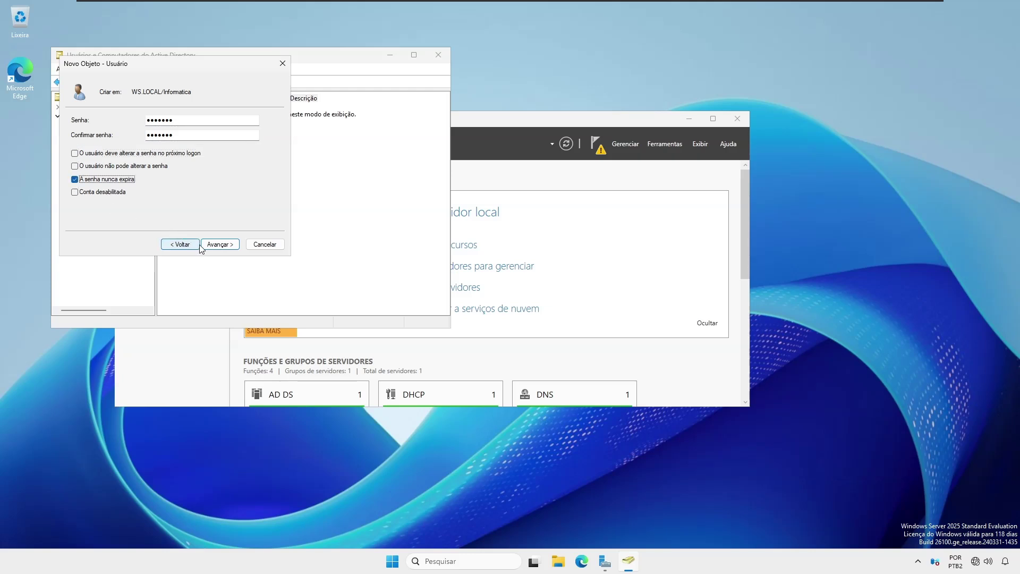
click(220, 244)
click(220, 244)
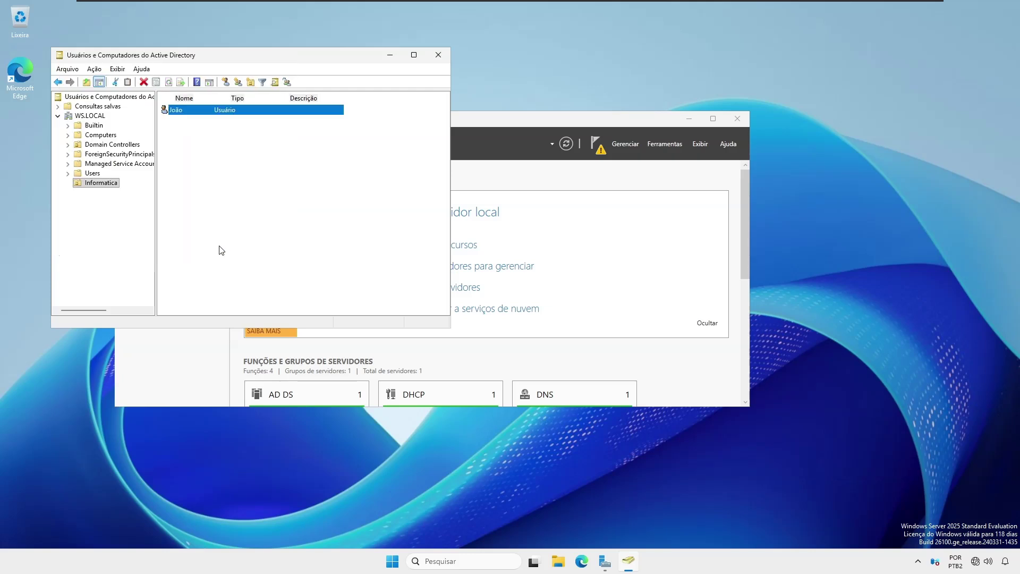
Step: Start another new user in Informatica, entering the user's name and logon name
right_click(206, 141)
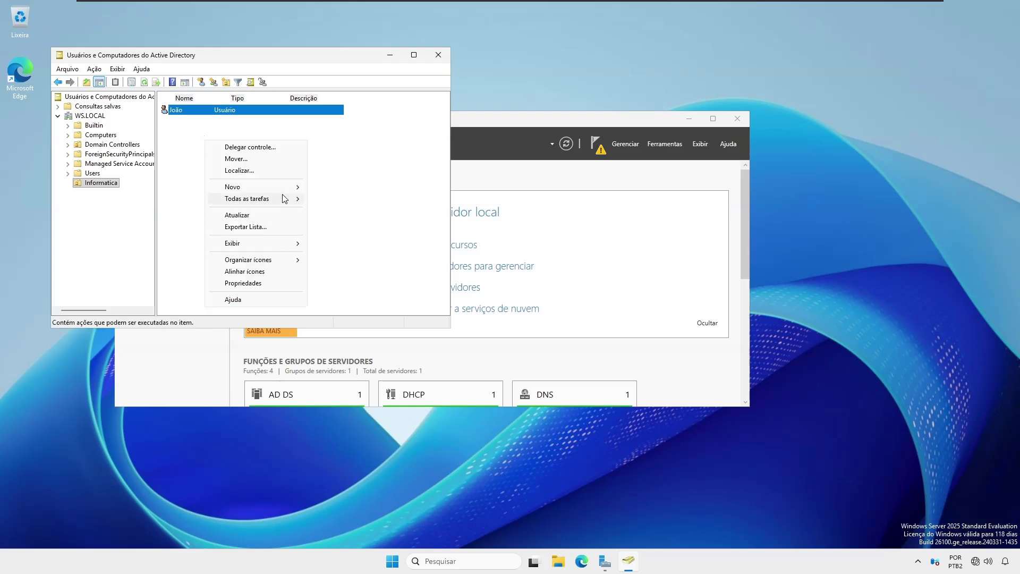
mouse_move(284, 188)
click(338, 292)
text(Pedro)
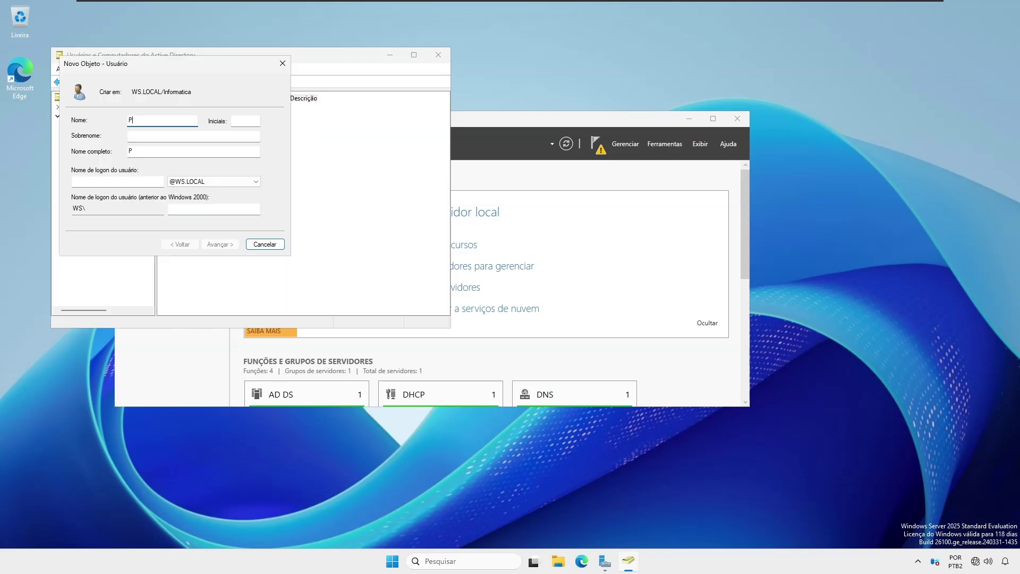
click(117, 182)
text(Pedro.info)
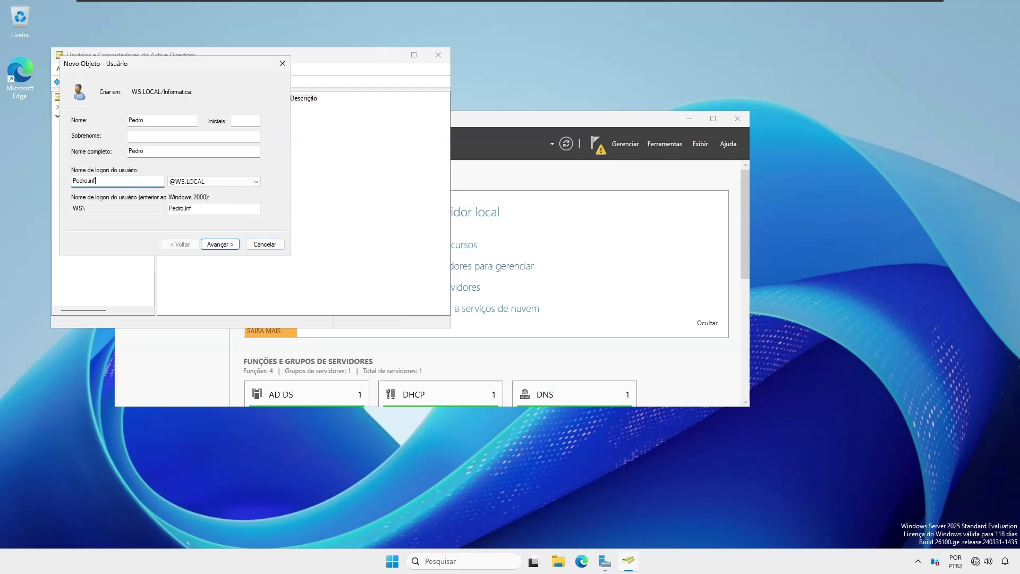
key(Tab)
key(Tab)
Step: Set its password to never expire without change at next logon, and finish creating the user
key(Tab)
key(Tab)
key(Return)
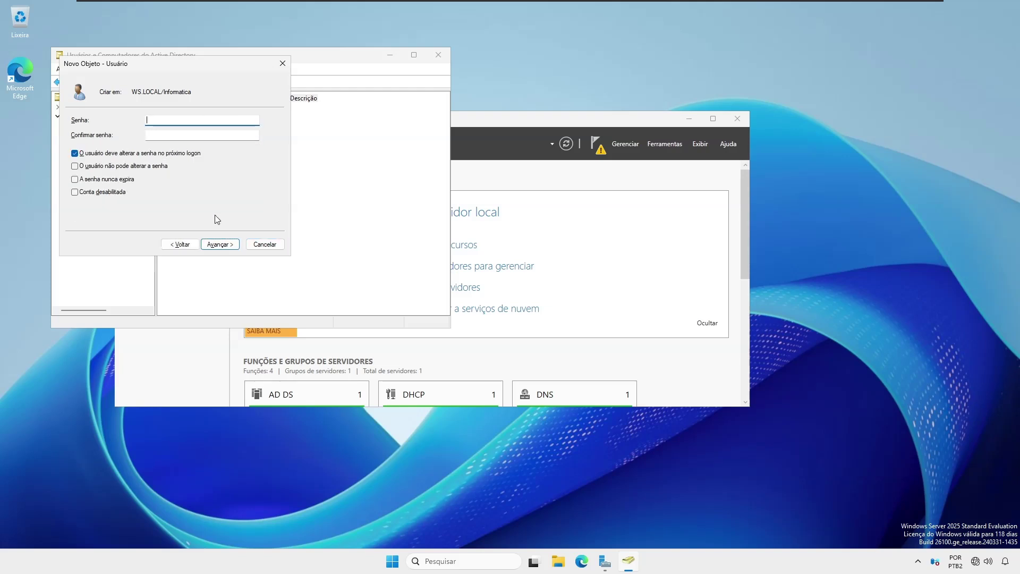
text(*******)
key(Tab)
text(******)
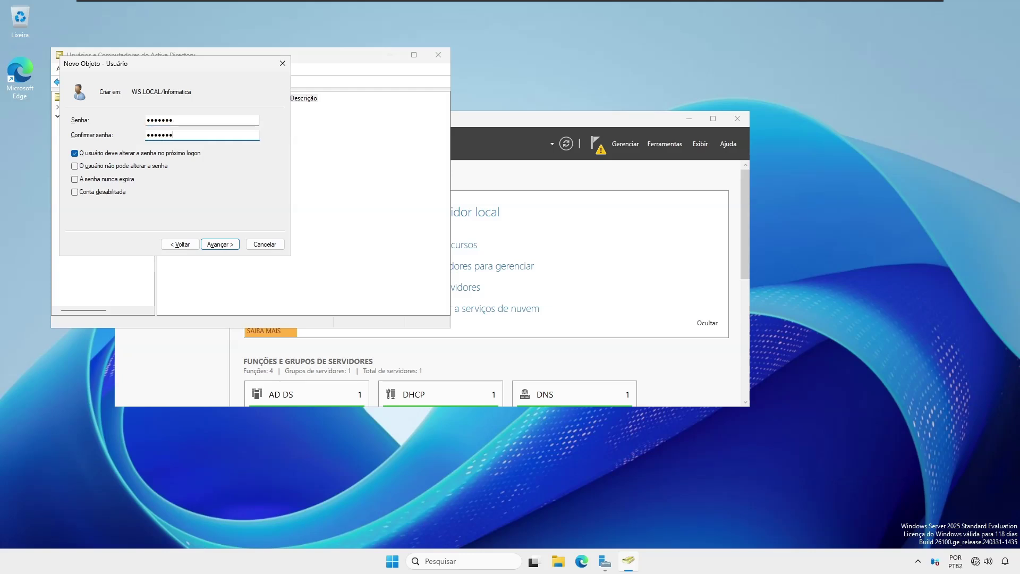
click(75, 154)
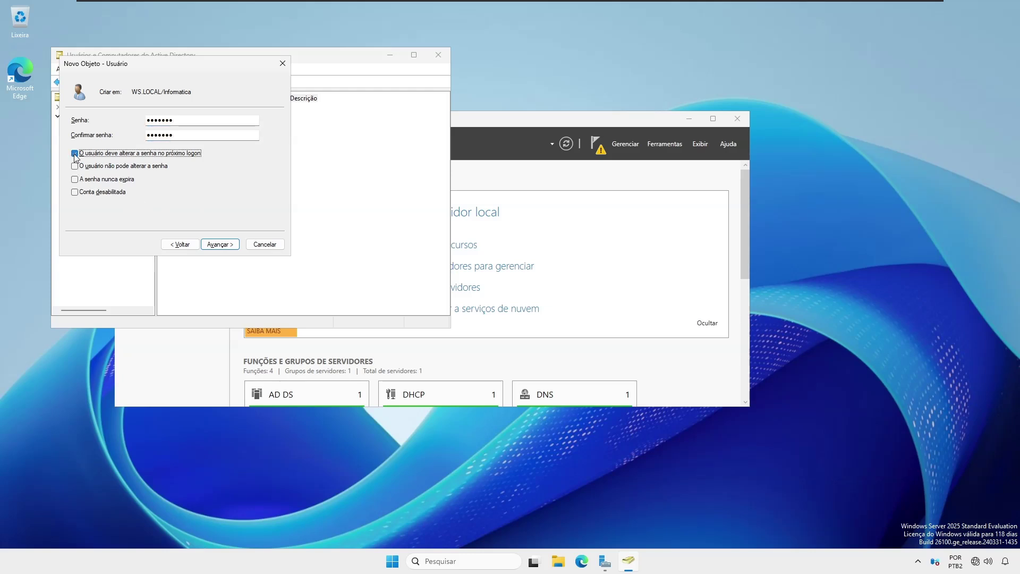
click(75, 179)
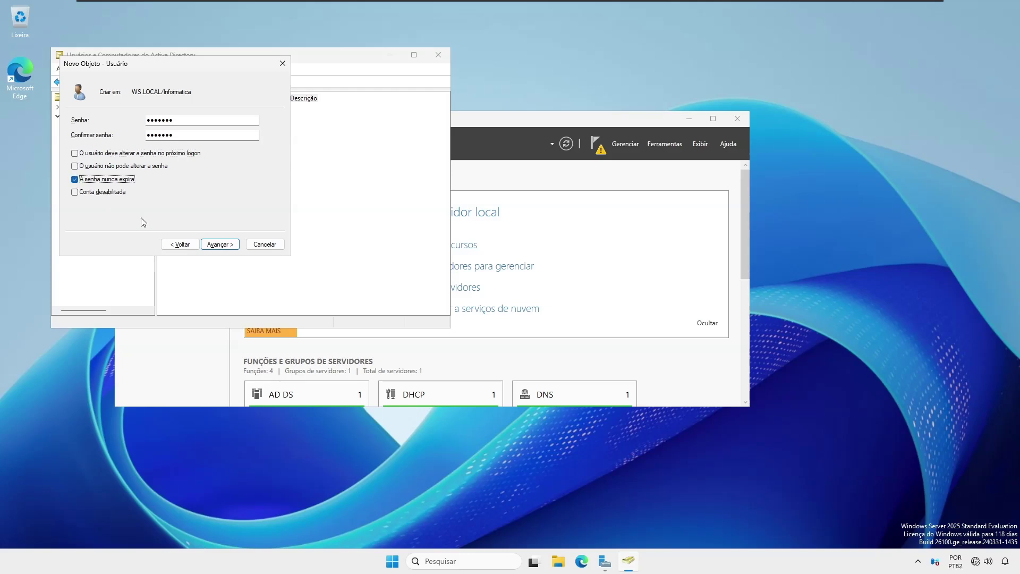
click(217, 245)
click(217, 245)
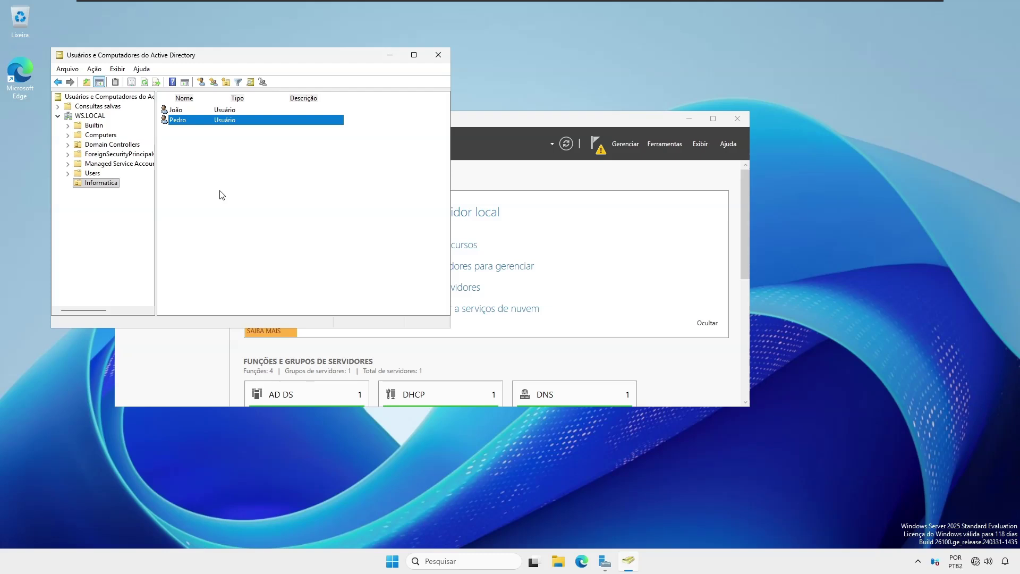
Step: Create the group gginfo in the Informatica OU with Global scope and Security type
right_click(203, 158)
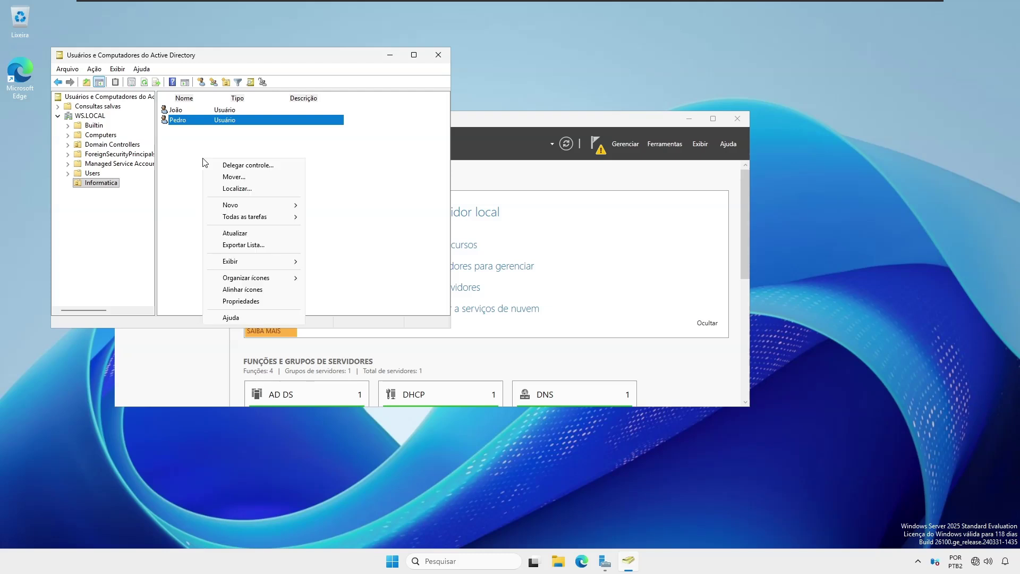
mouse_move(269, 257)
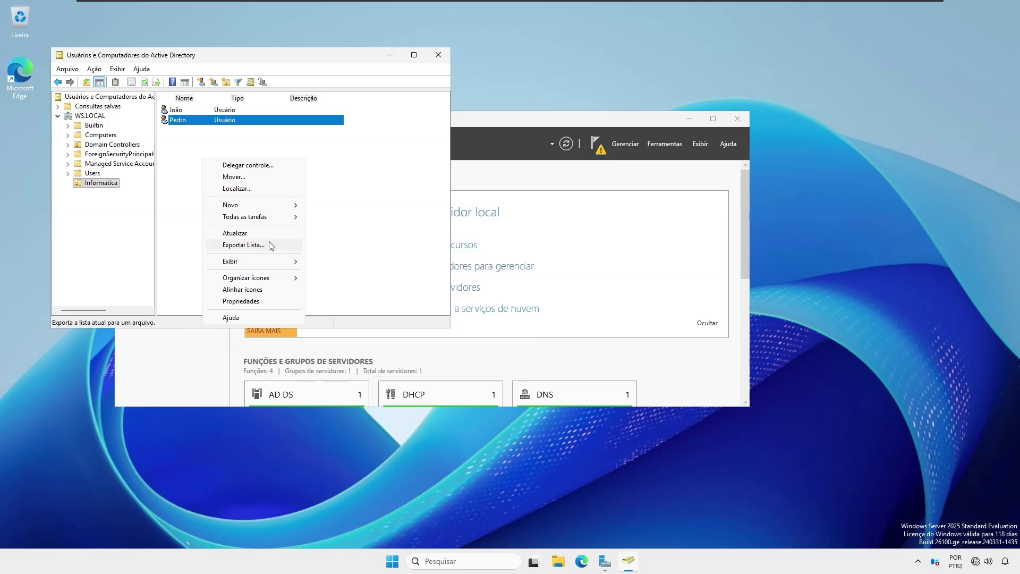
mouse_move(291, 205)
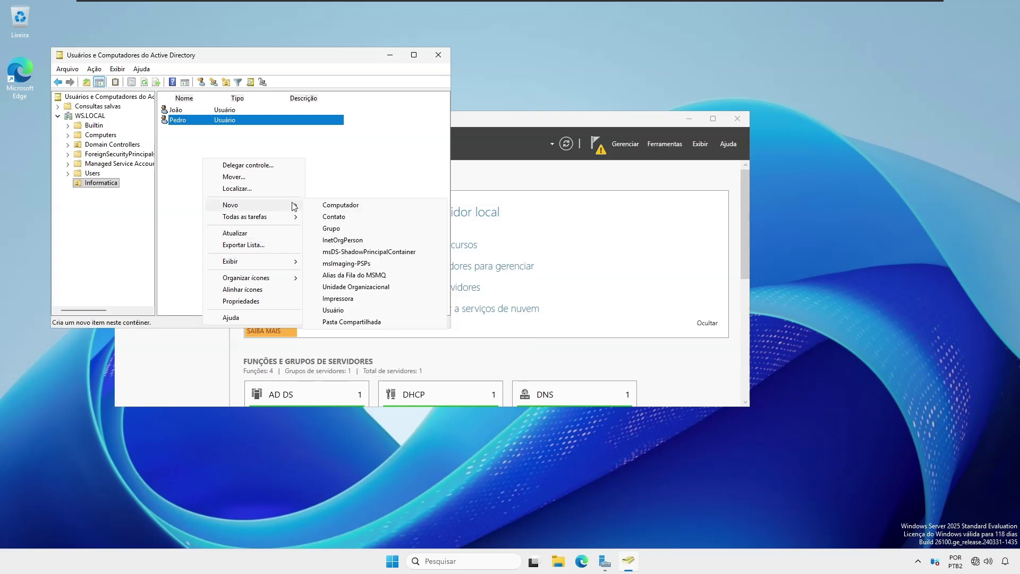
click(325, 229)
text(g)
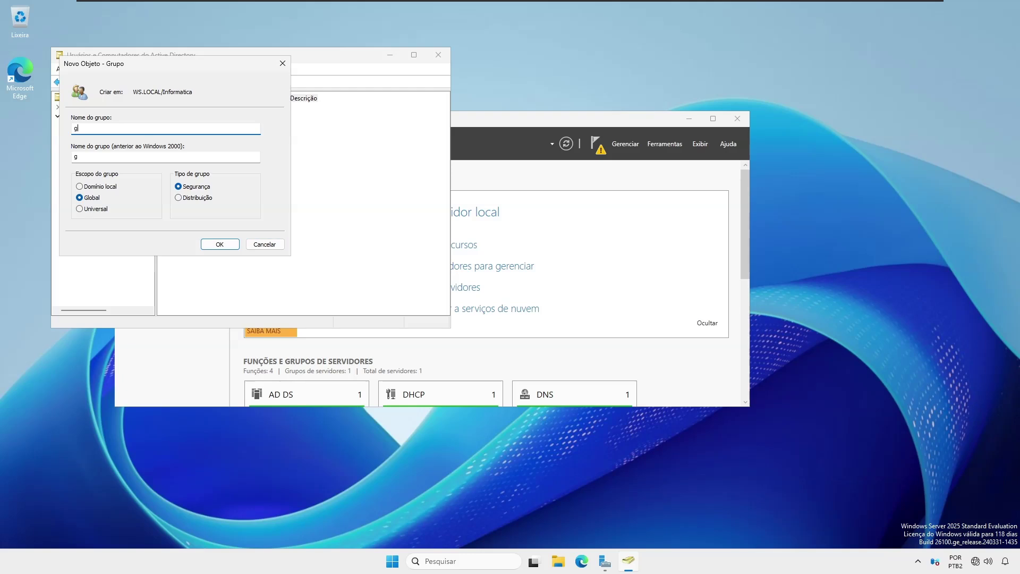
text(ginfo)
click(219, 245)
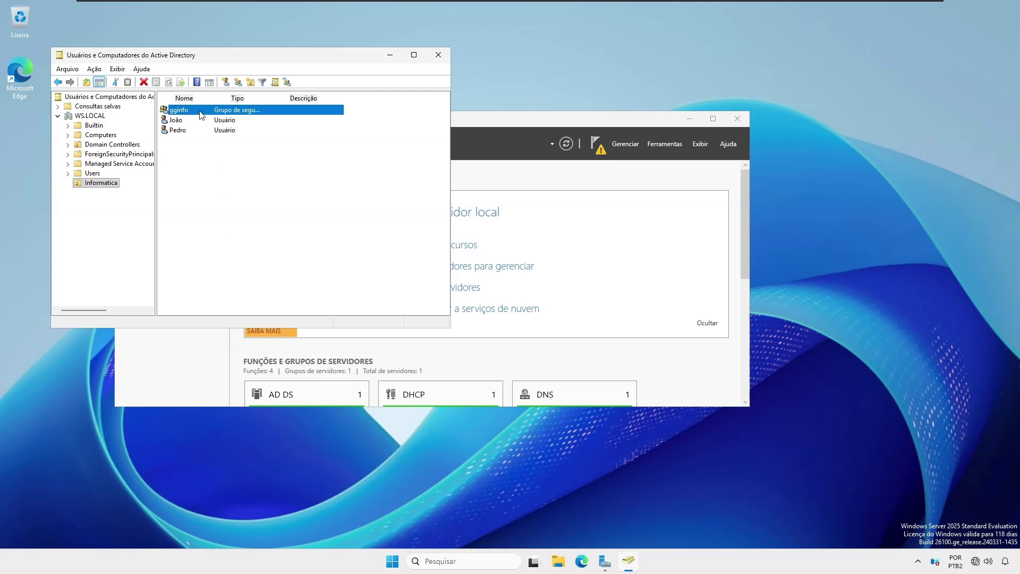
Step: Add the two Informatica user accounts as members of gginfo and save the group
double_click(202, 114)
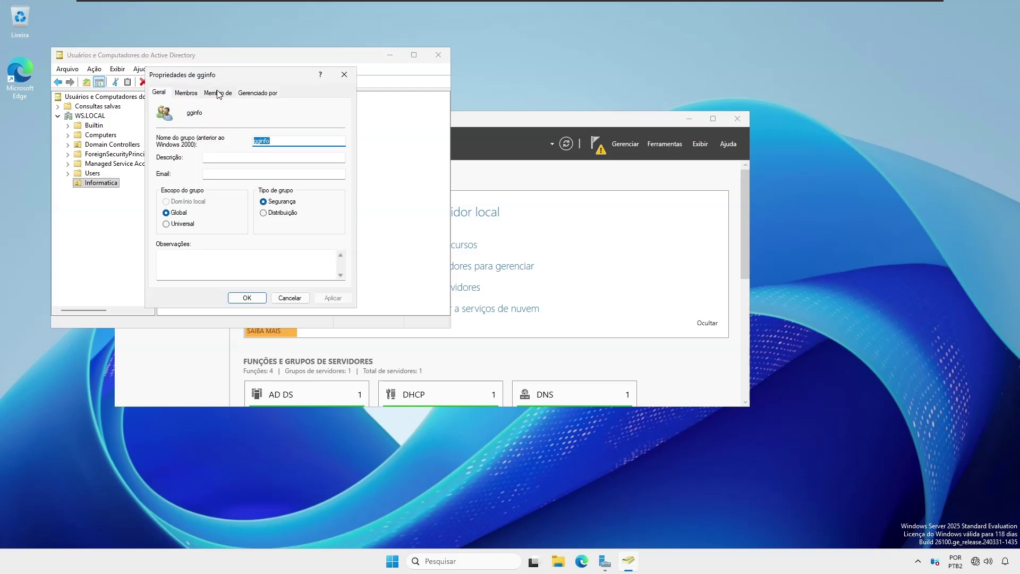
click(186, 93)
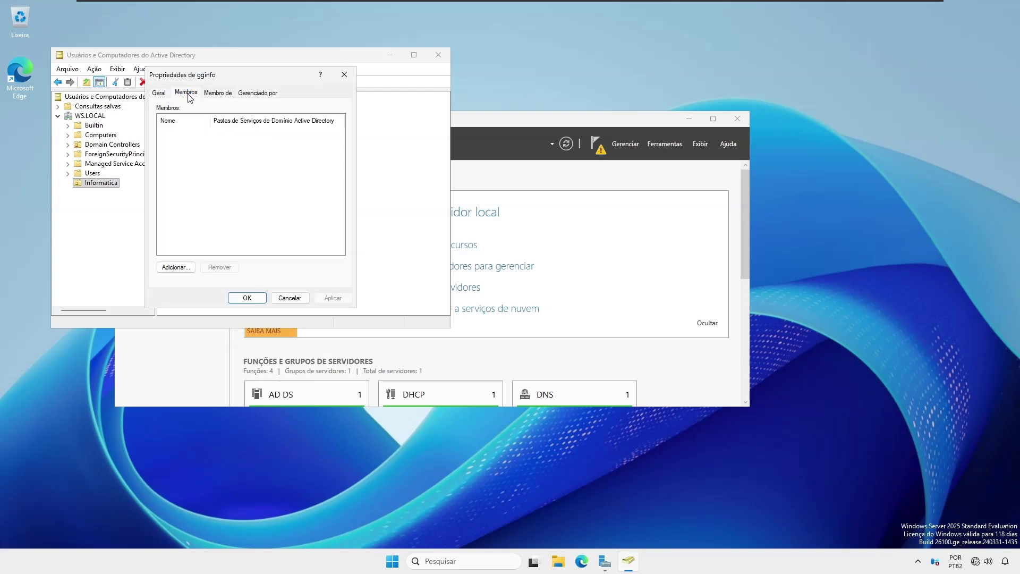
click(171, 267)
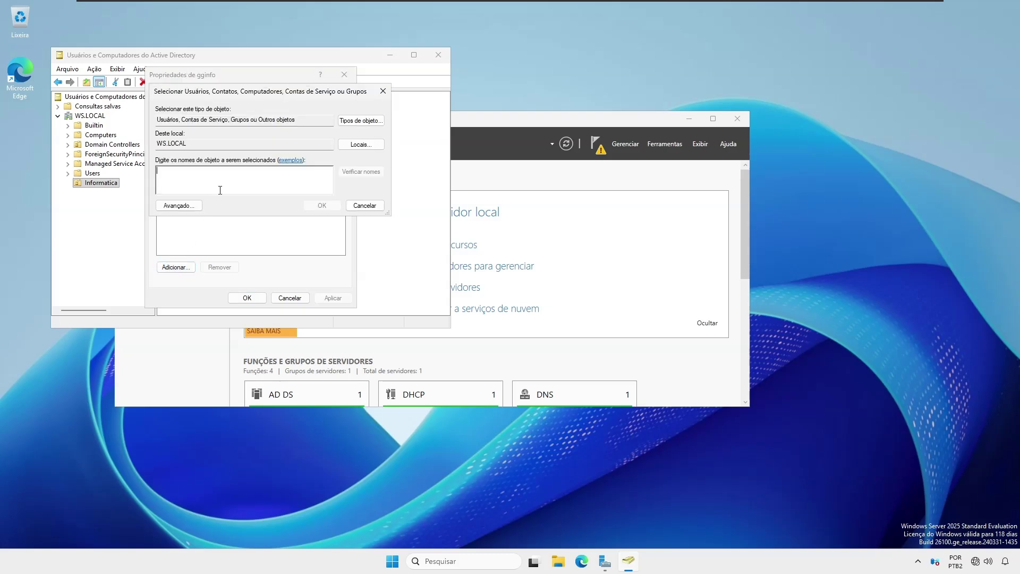
text(joao)
click(362, 171)
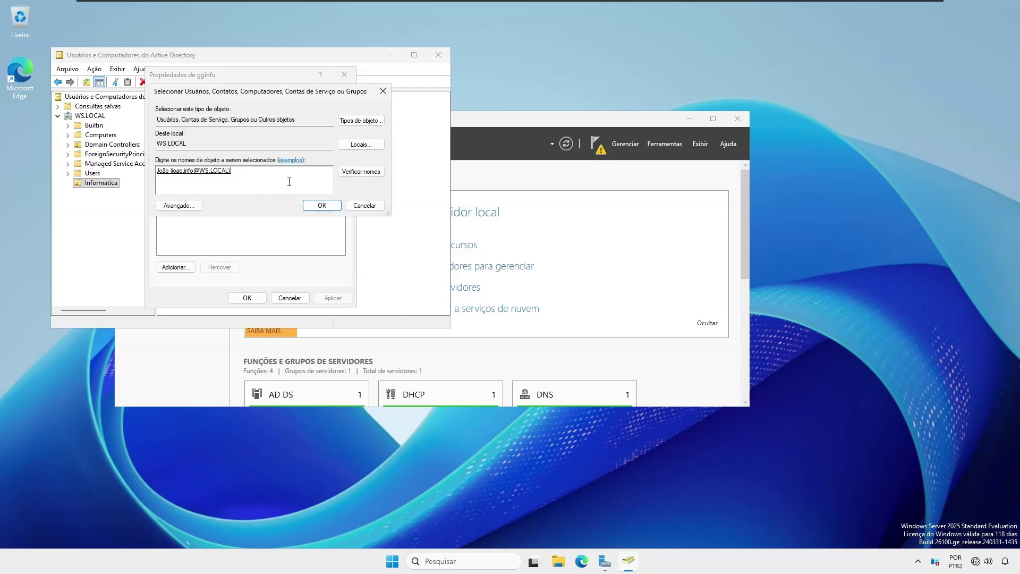
text(pedro)
click(340, 173)
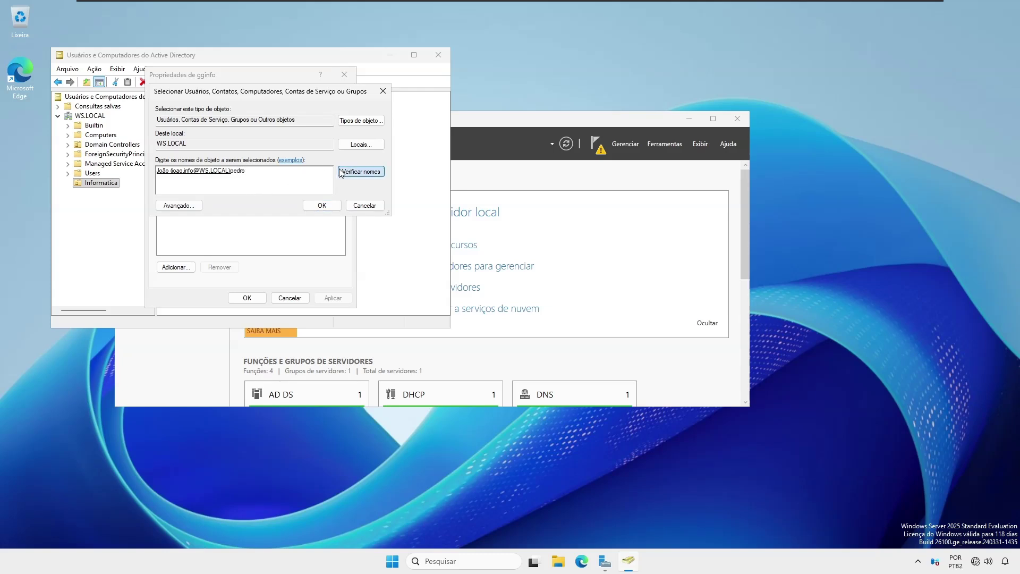
click(322, 205)
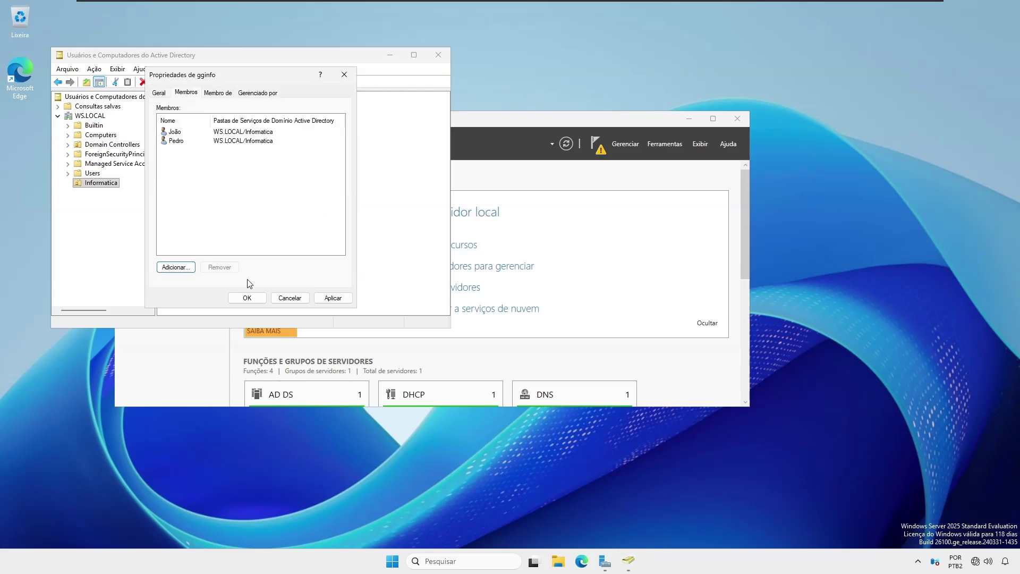
click(247, 298)
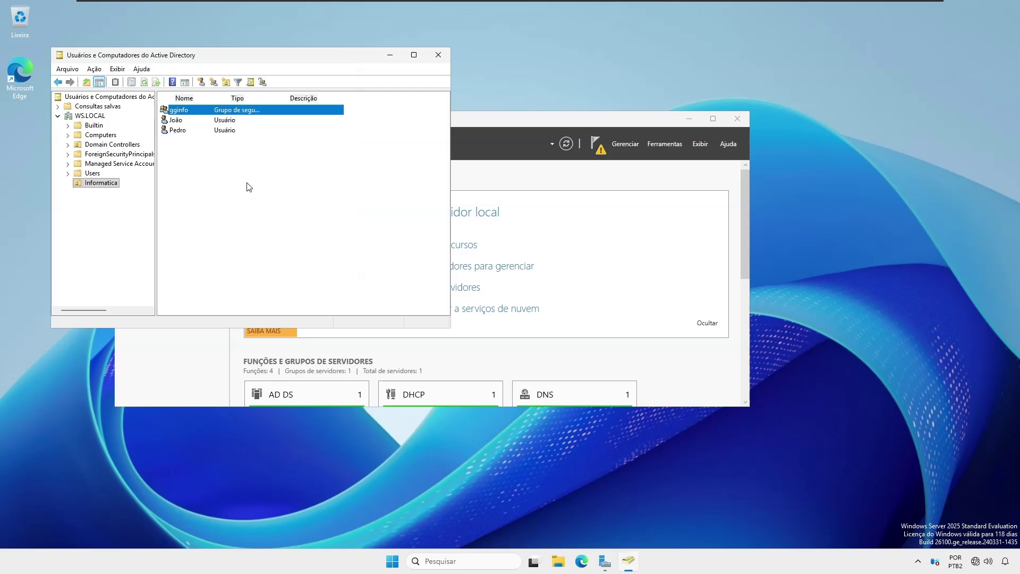
Step: Create a second organizational unit at the WS.LOCAL domain root, next to Informatica
click(99, 116)
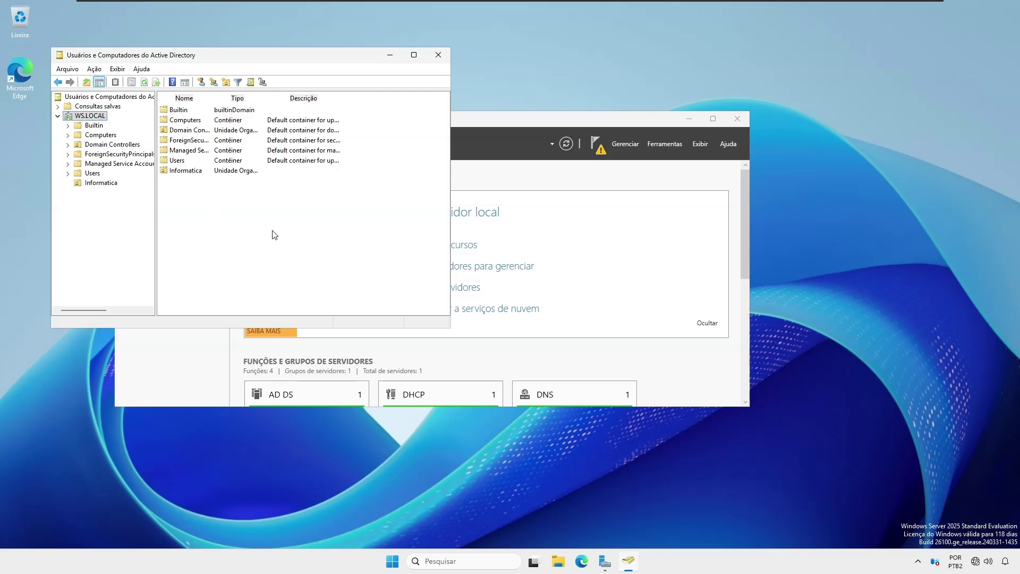
right_click(296, 236)
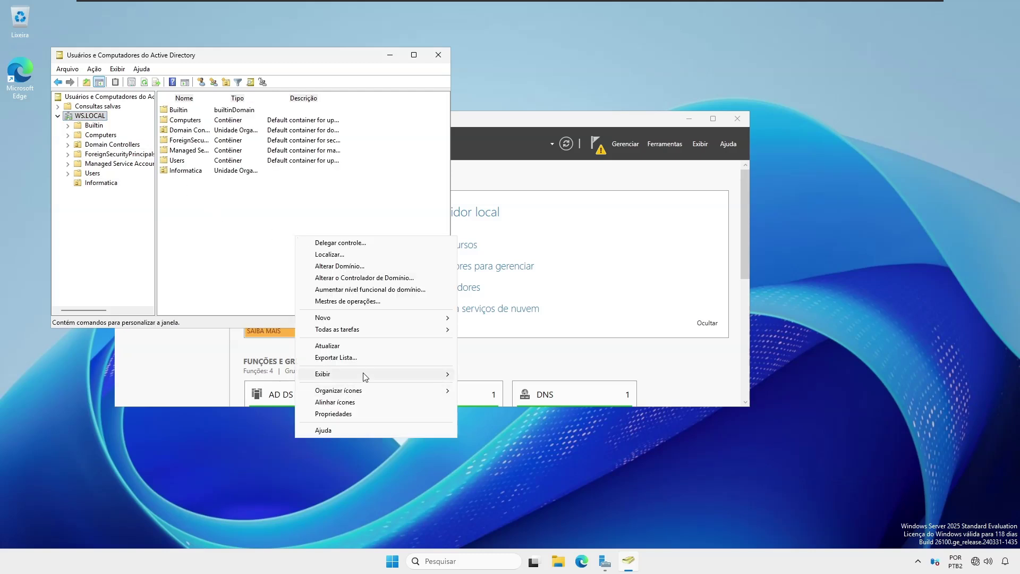
mouse_move(393, 323)
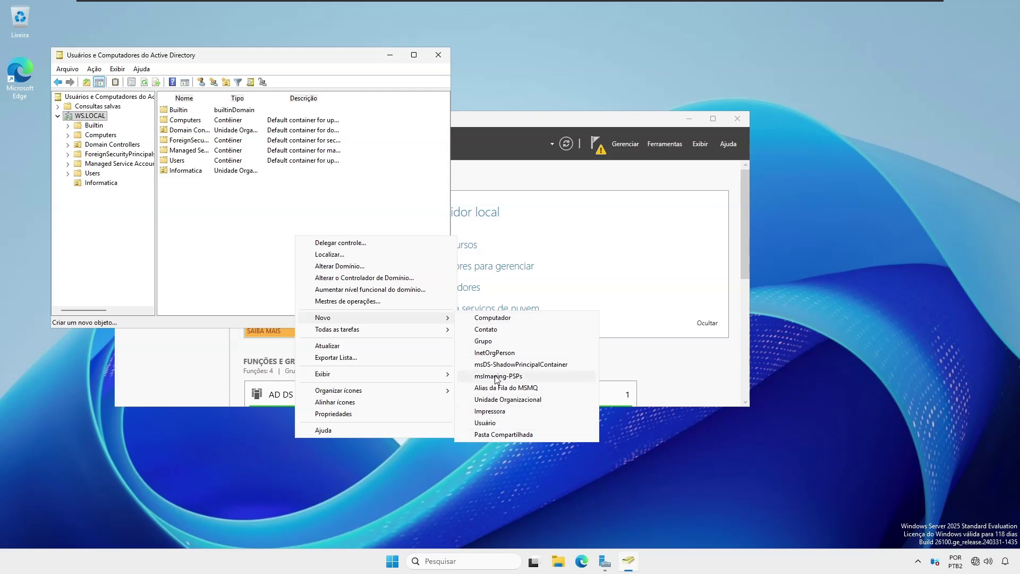
click(495, 400)
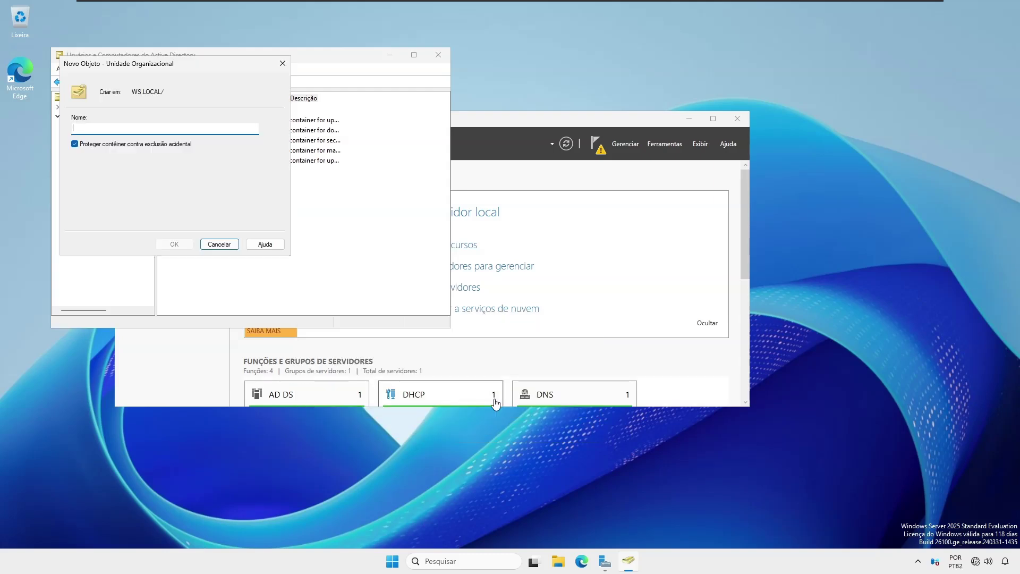
text(Fiscal)
key(Return)
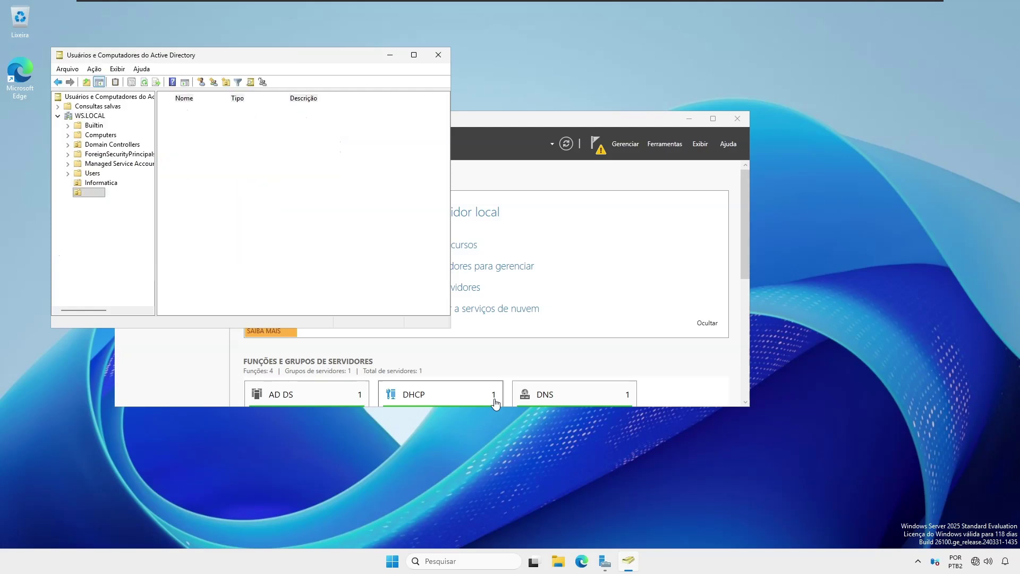
Step: Start a new user in Chefia named Gambiarras with logon name gambiarras.ch
right_click(312, 165)
mouse_move(377, 209)
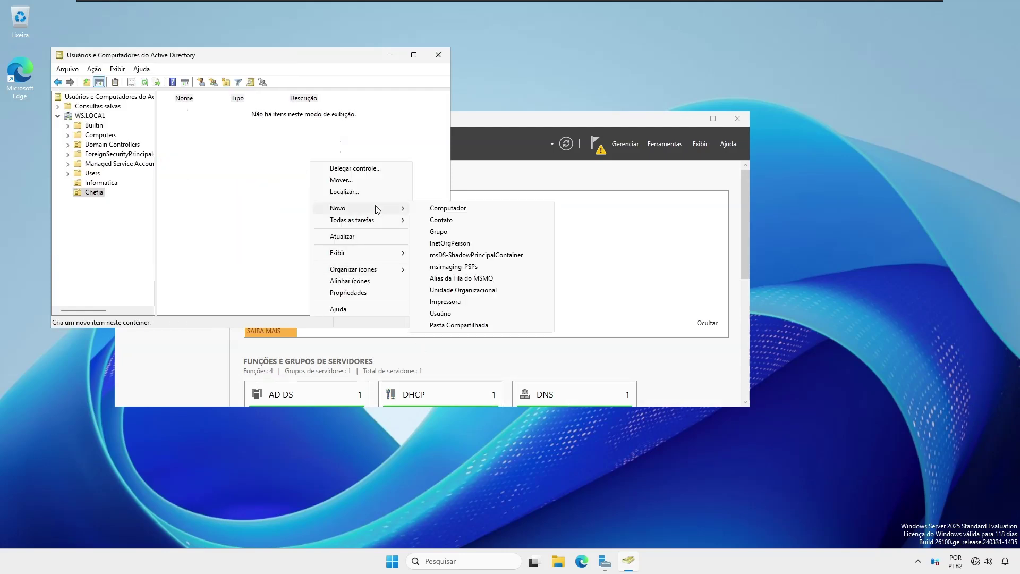
click(441, 313)
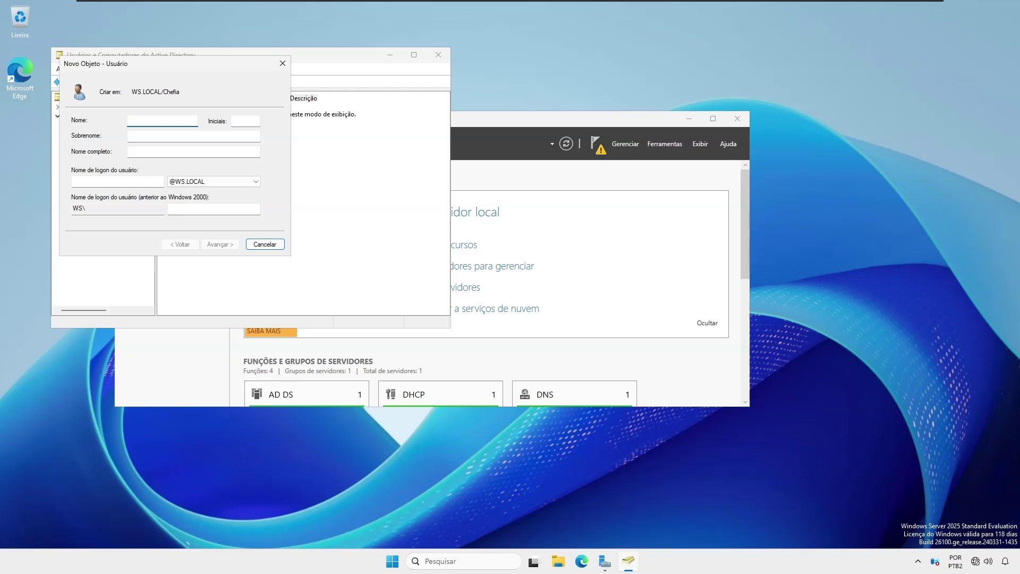
text(Gambiarras)
key(Tab)
key(Tab)
key(Tab)
key(Tab)
text(gambiarras)
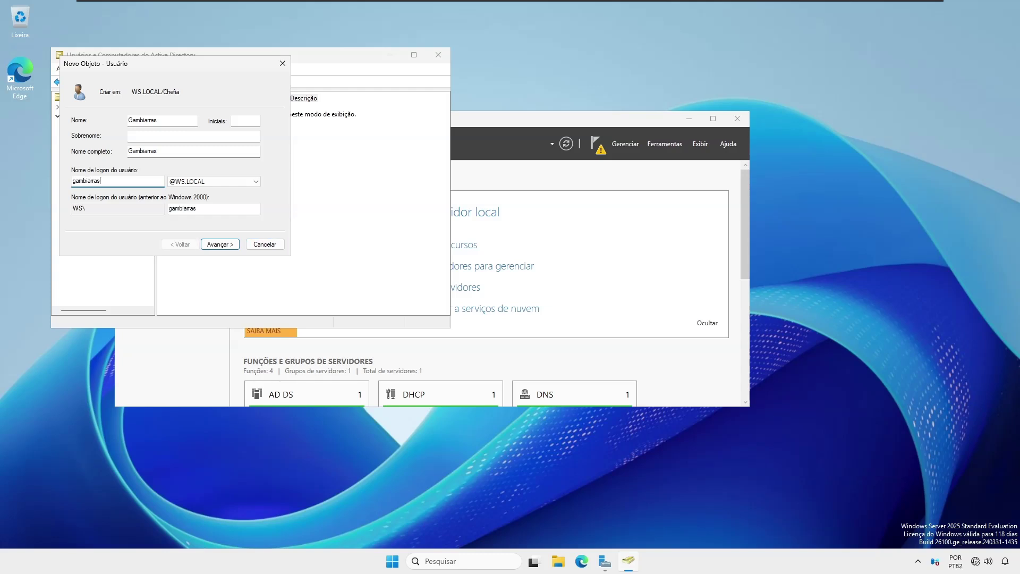
text(.chefia)
key(Return)
Step: Set the user's password, no change required at logon, never expiring, and finish creation
text(*******)
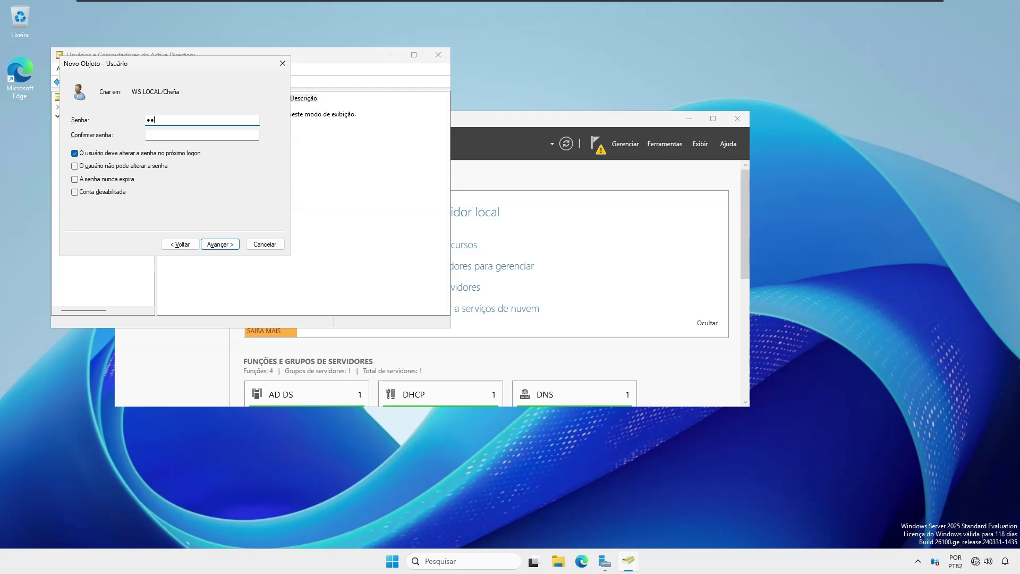
key(Tab)
text(*******)
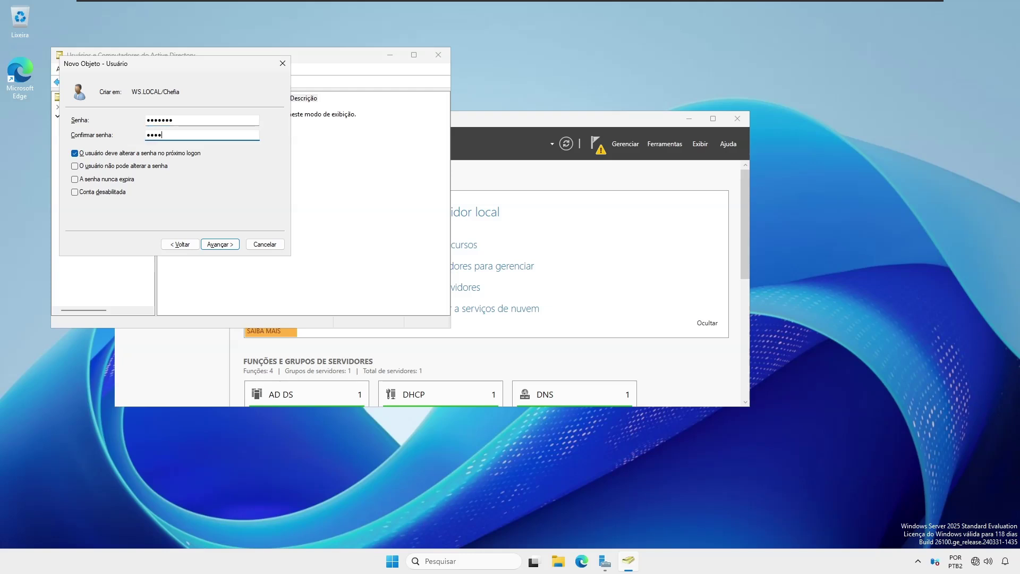
click(102, 154)
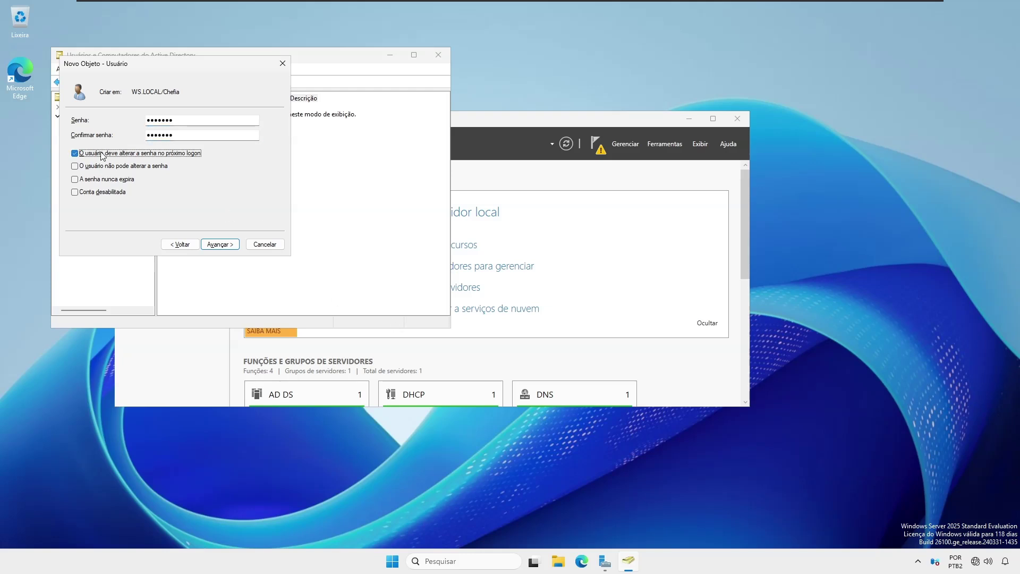
click(96, 180)
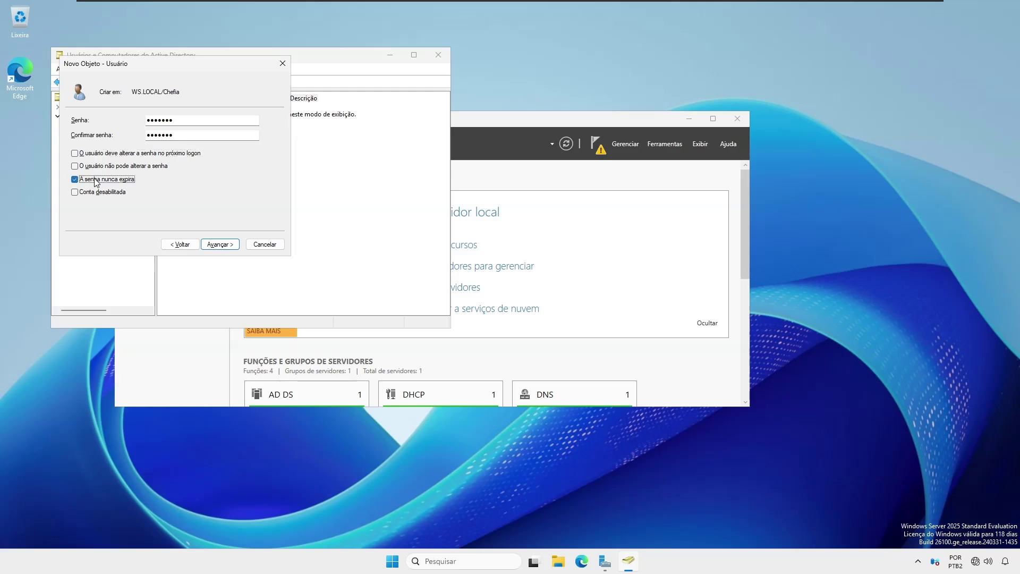
click(213, 246)
click(220, 245)
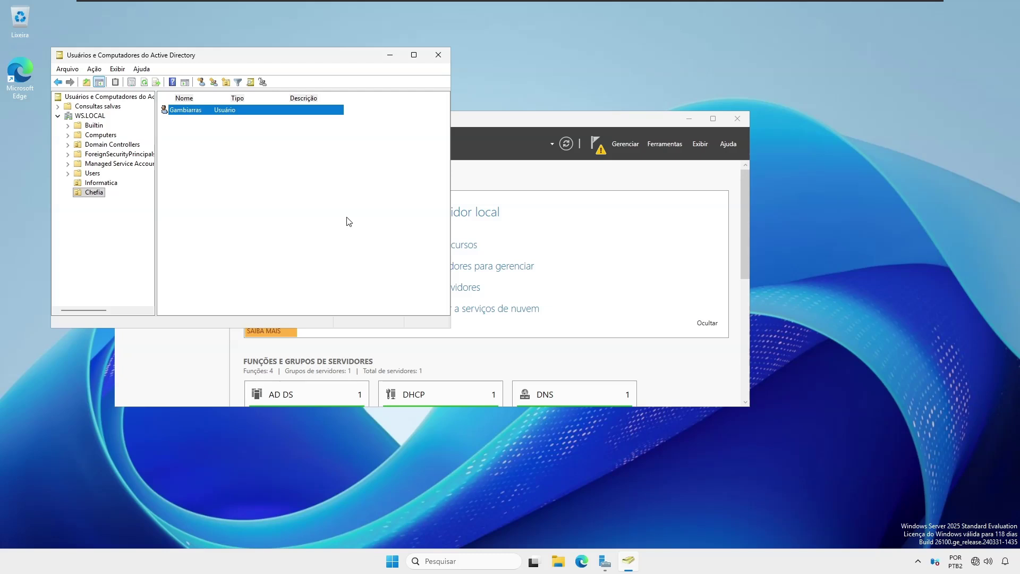
click(828, 3)
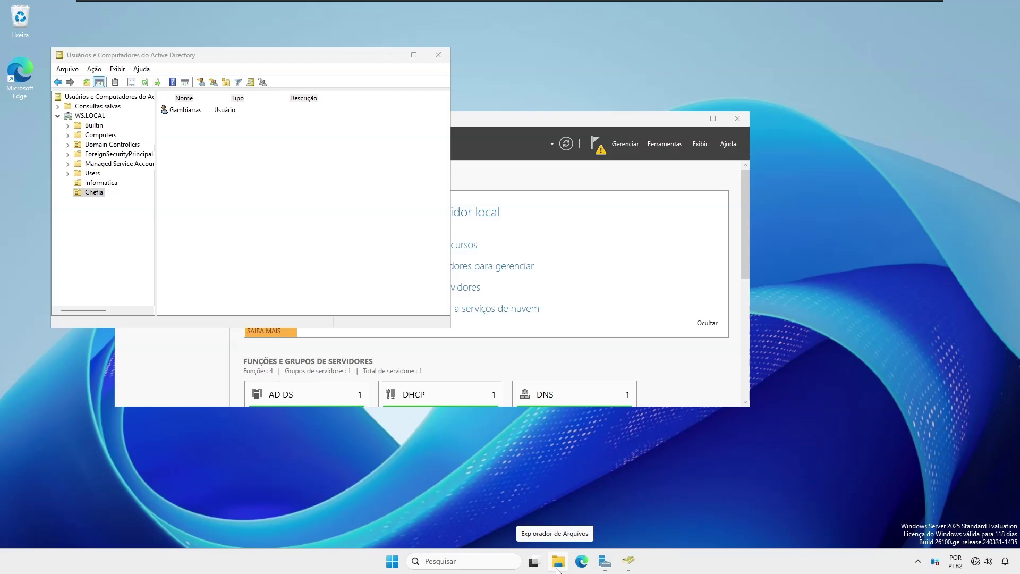
Step: Create a new folder named Dados on the C: drive
click(557, 564)
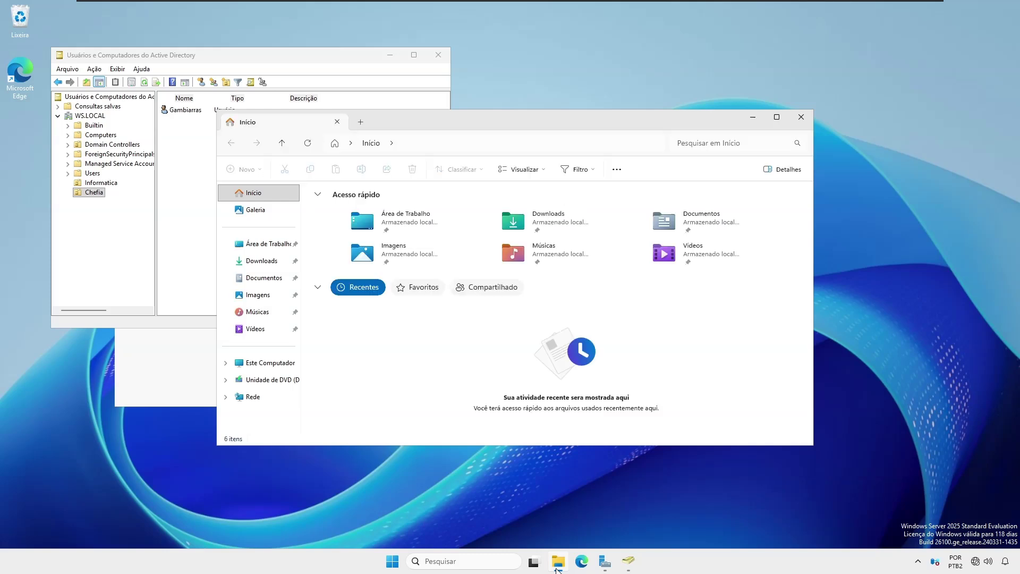
click(281, 369)
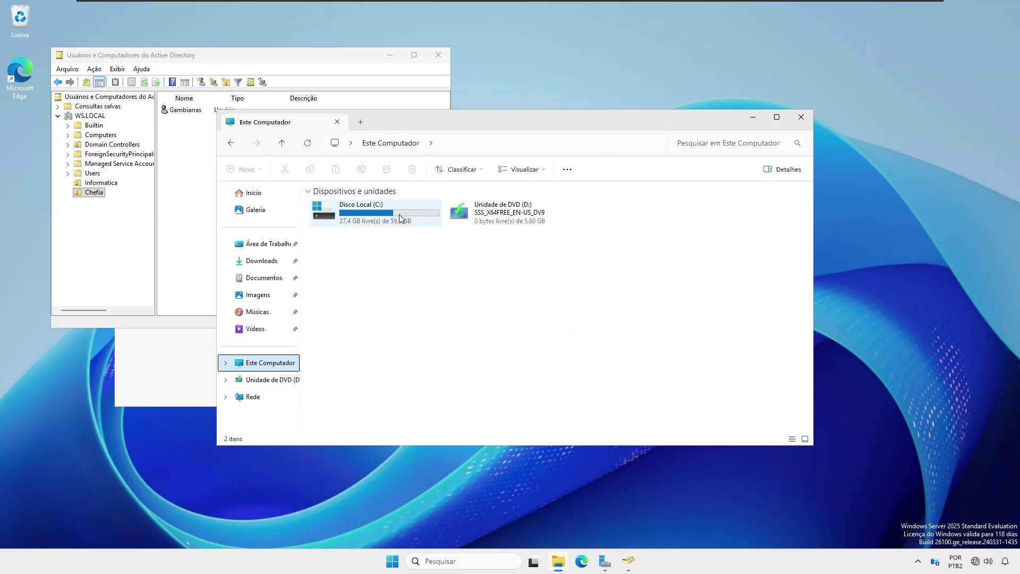
double_click(400, 213)
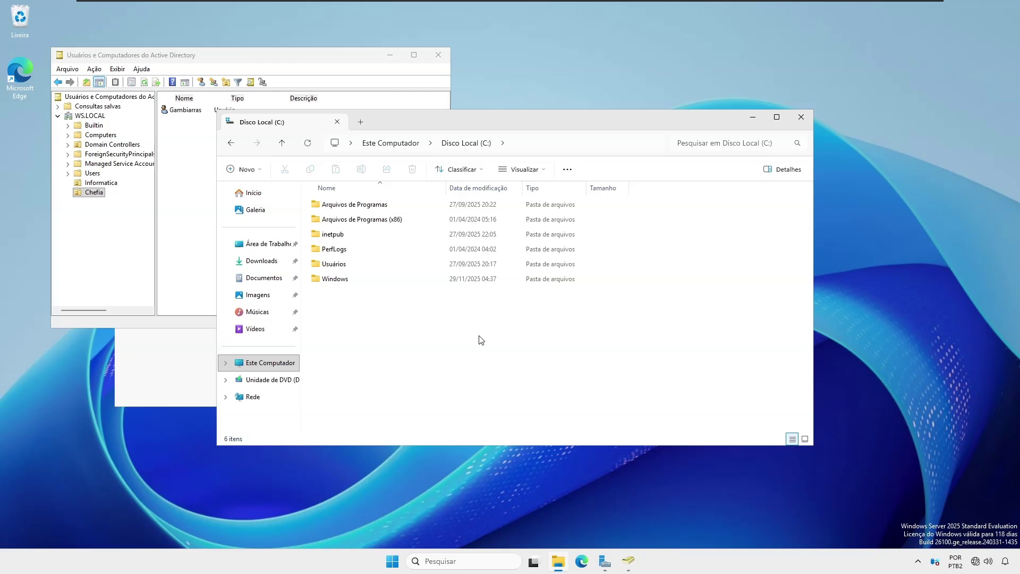
right_click(481, 340)
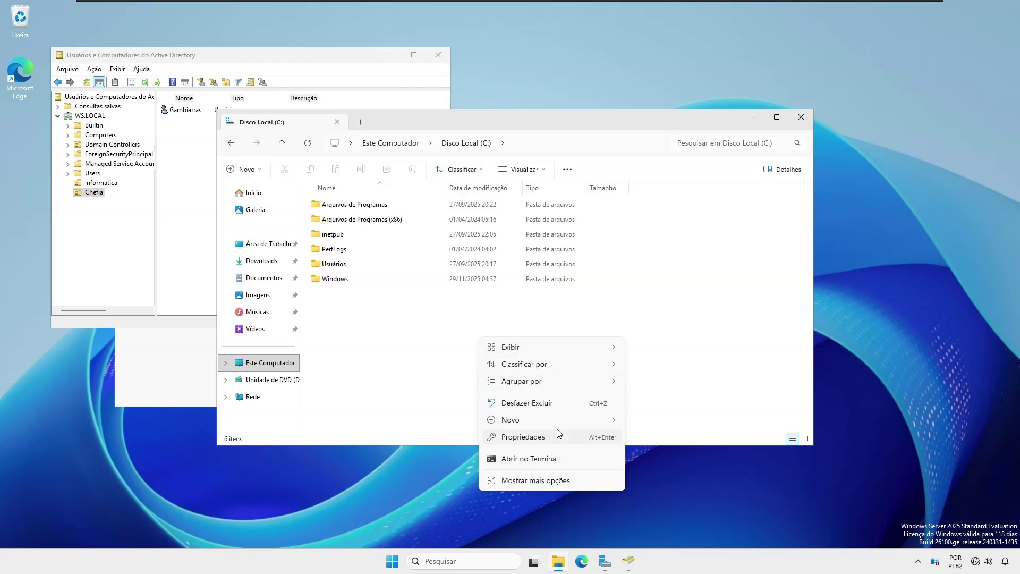
mouse_move(566, 422)
click(655, 423)
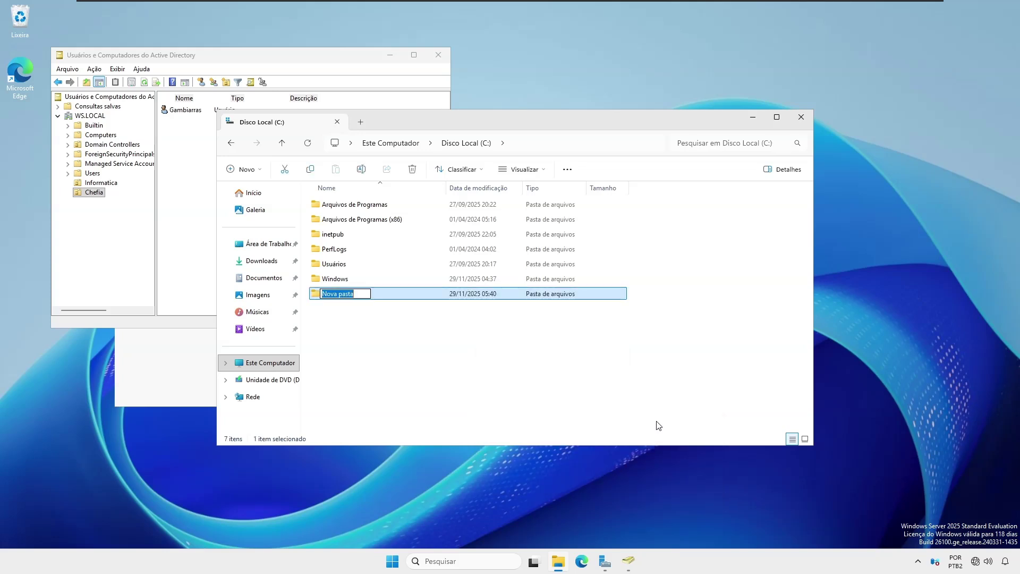
text(Dados)
key(Return)
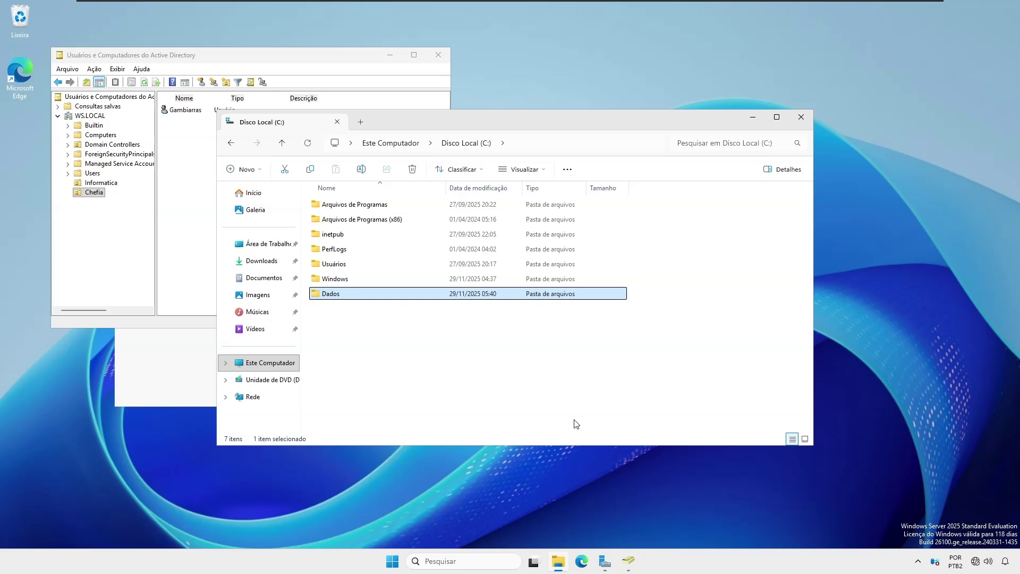
Step: Inside Dados, create the subfolders Informatica and Chefia
double_click(342, 295)
right_click(400, 230)
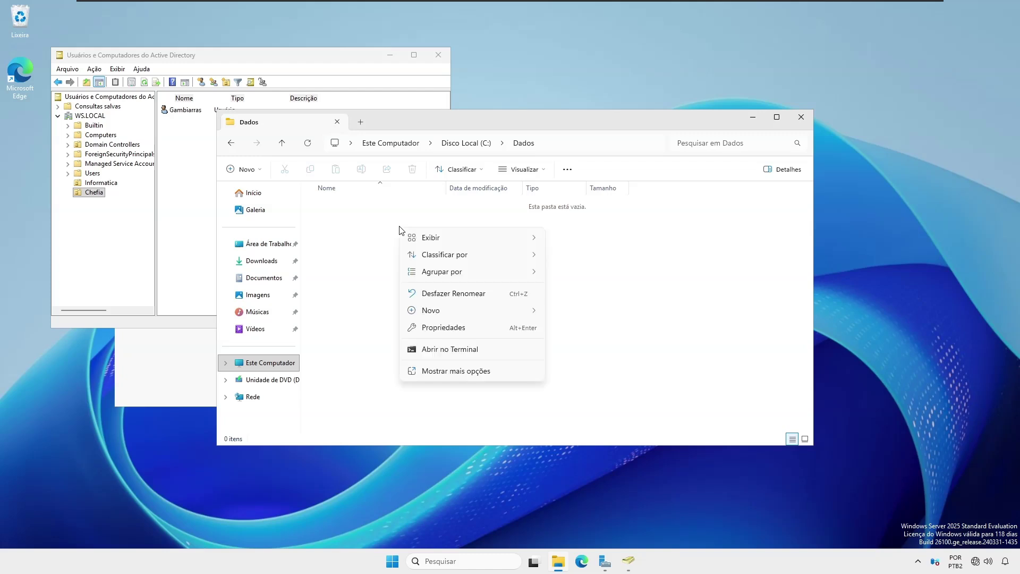
mouse_move(494, 312)
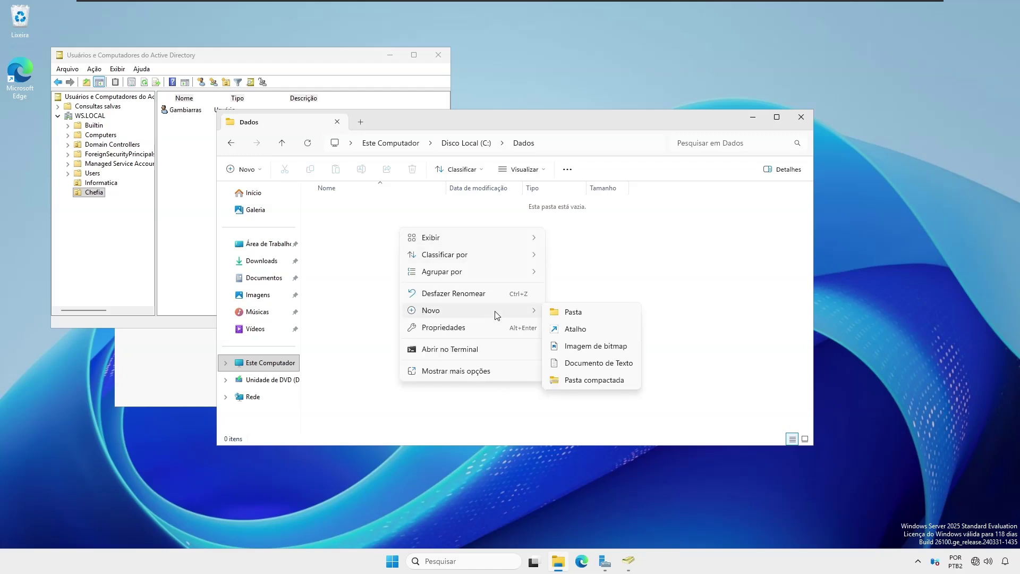
click(582, 314)
text(Informatica)
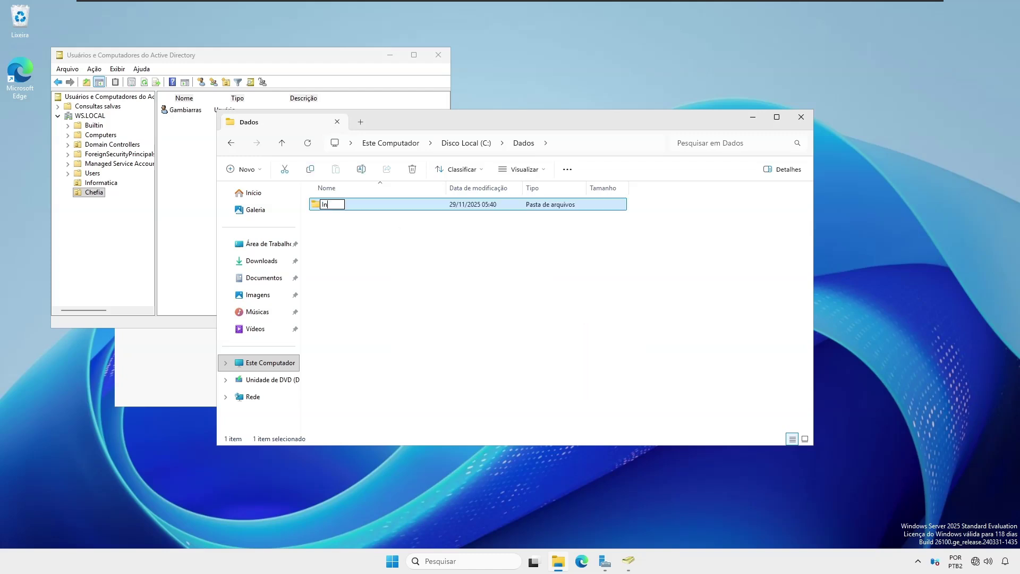
key(Return)
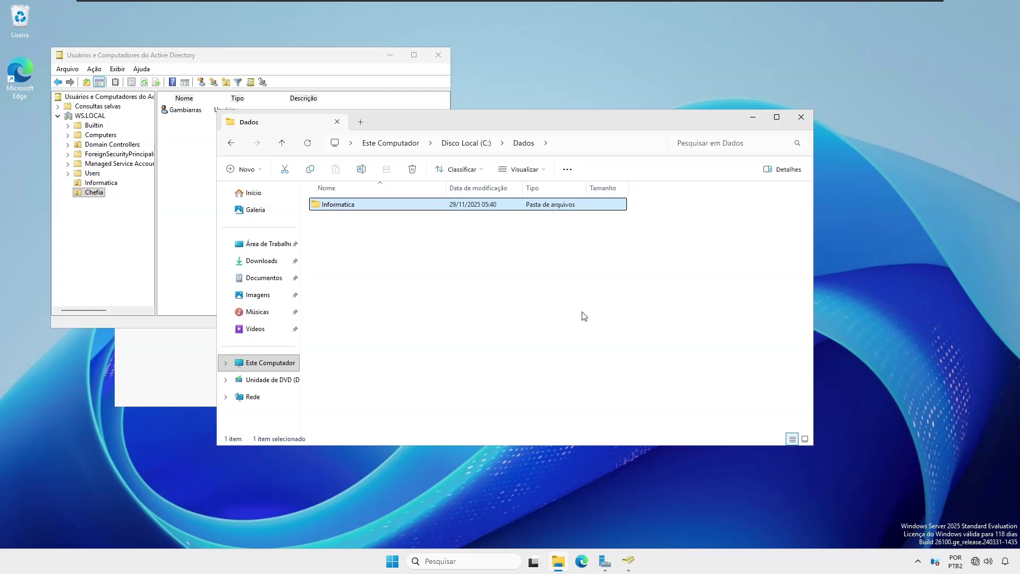
right_click(528, 293)
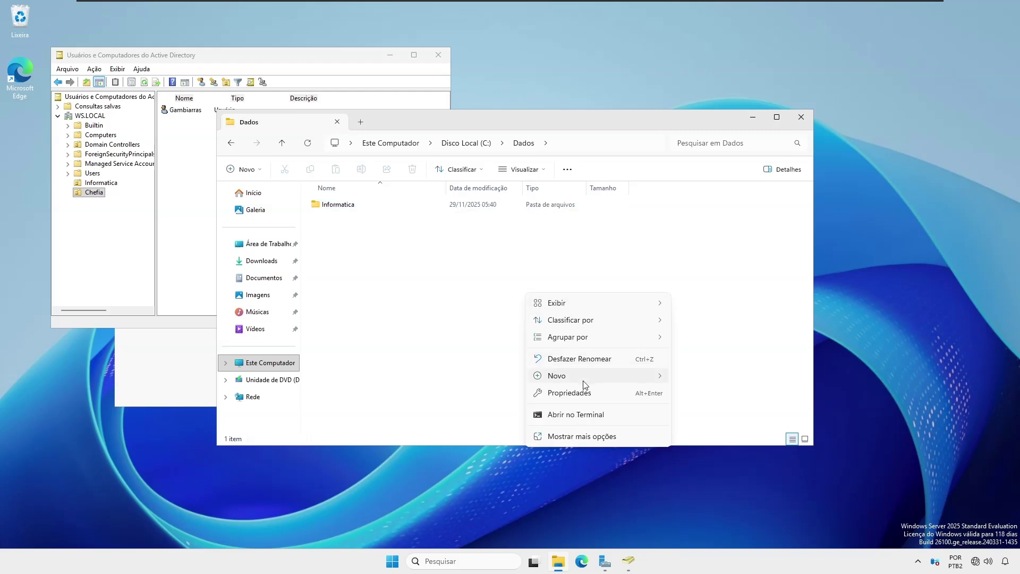
mouse_move(585, 377)
click(702, 380)
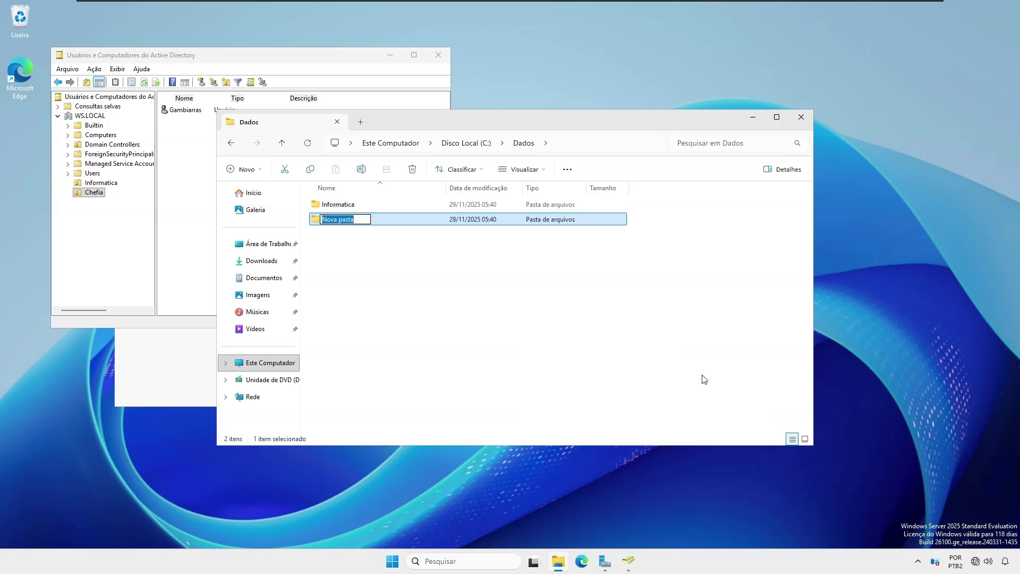
text(Chefia)
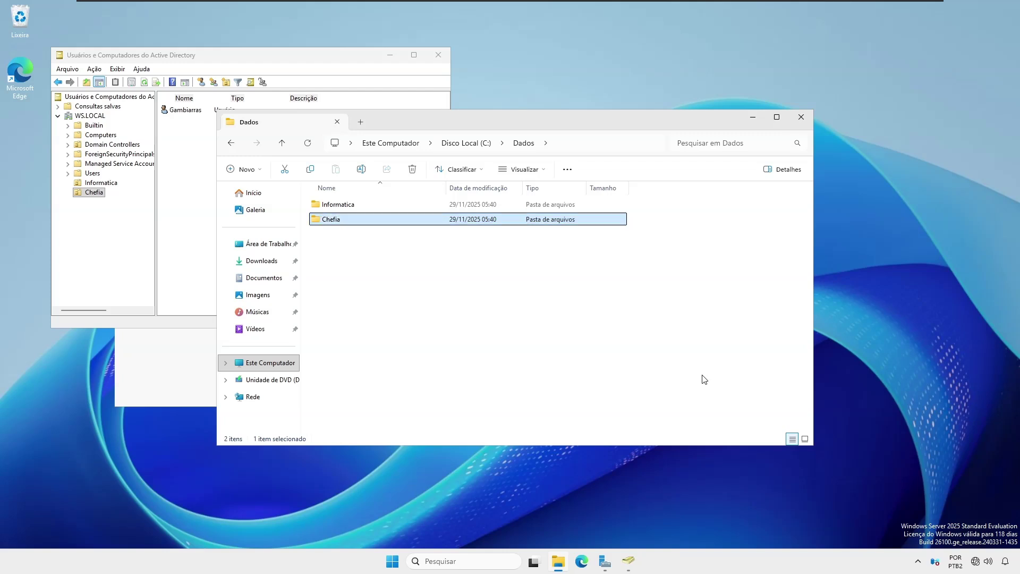
click(347, 232)
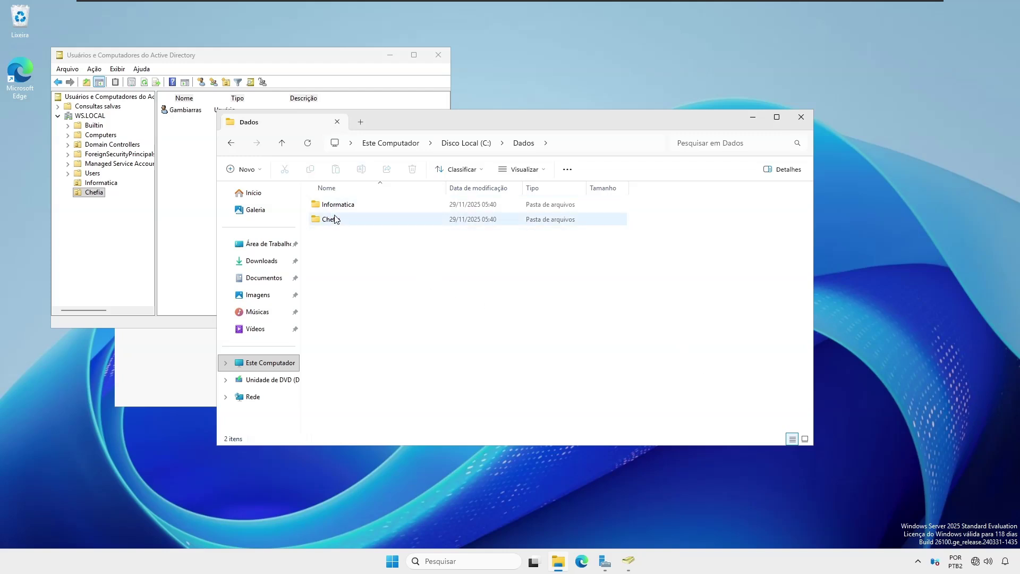
click(341, 205)
Step: Turn on advanced sharing for the Informatica folder and bring up its share permissions
right_click(341, 205)
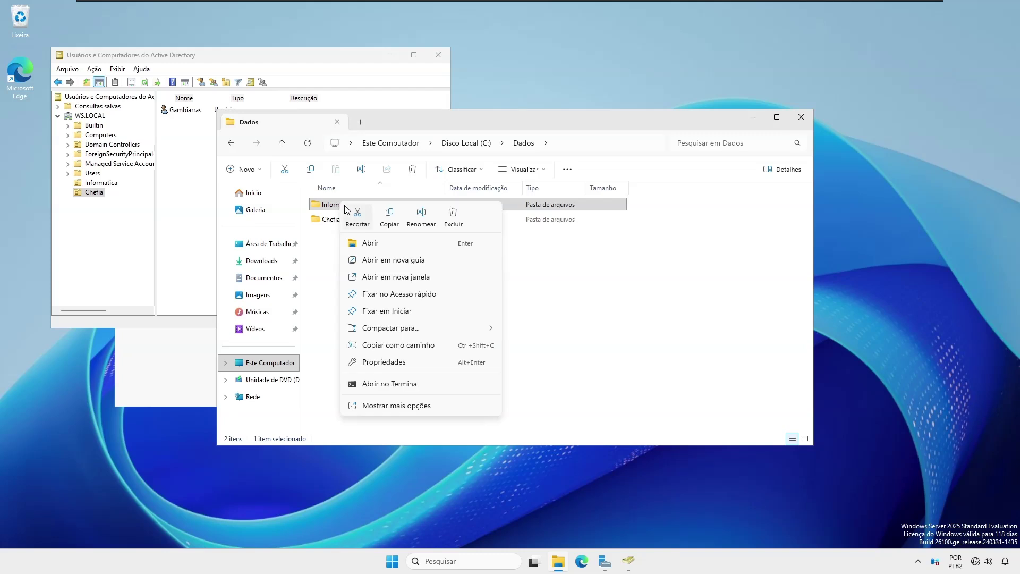
click(386, 367)
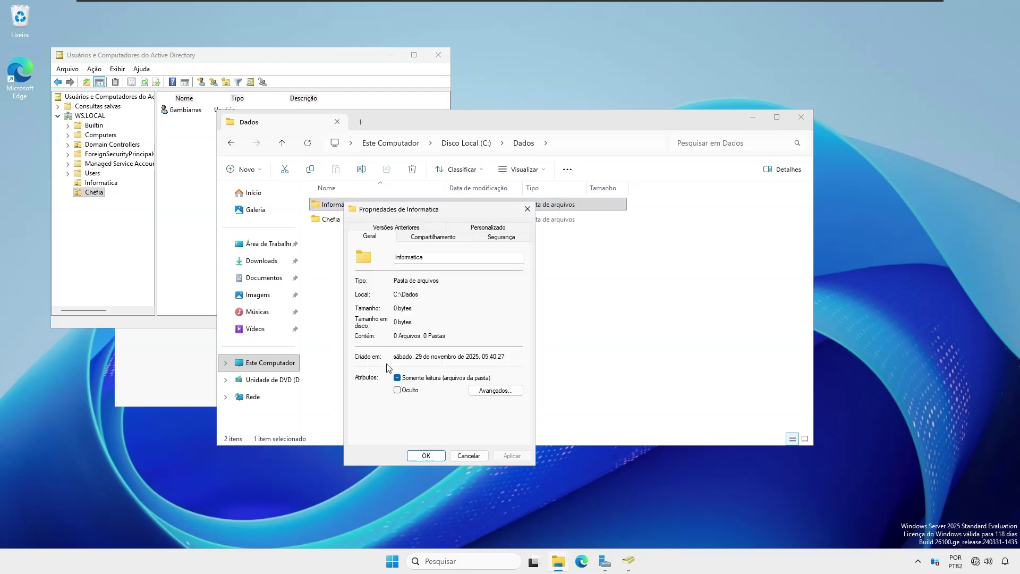
click(426, 240)
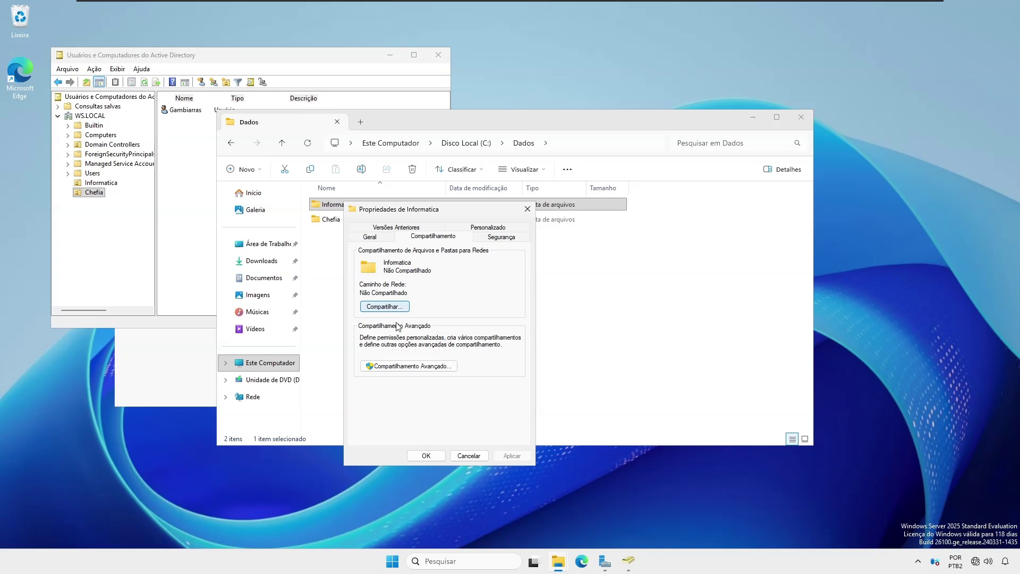
click(415, 370)
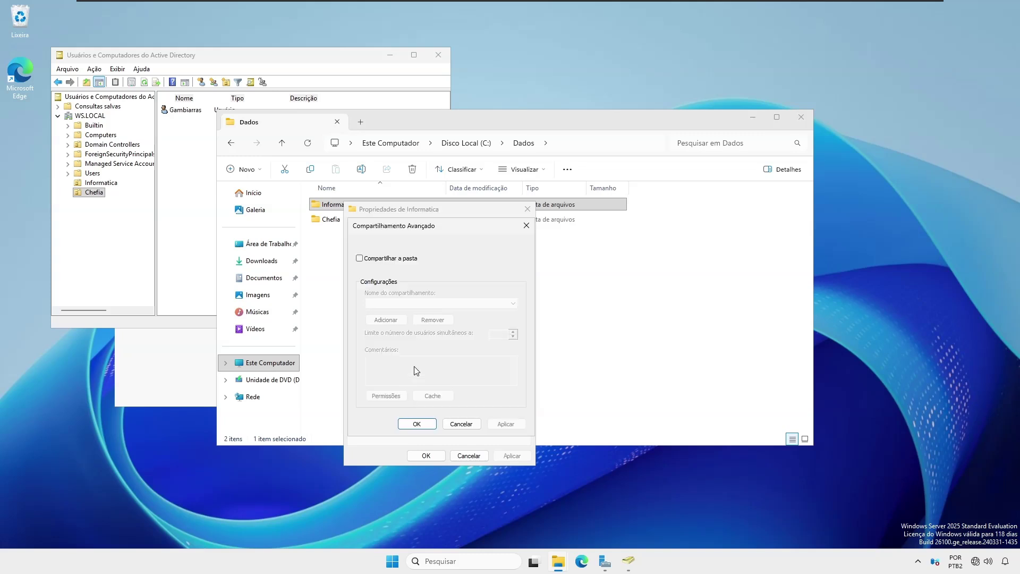
click(359, 259)
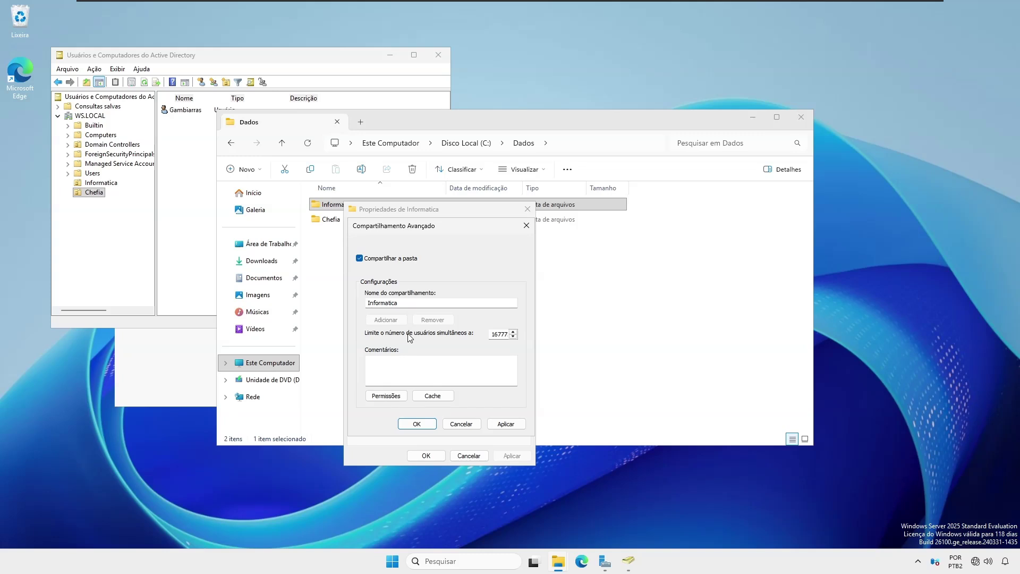
click(388, 396)
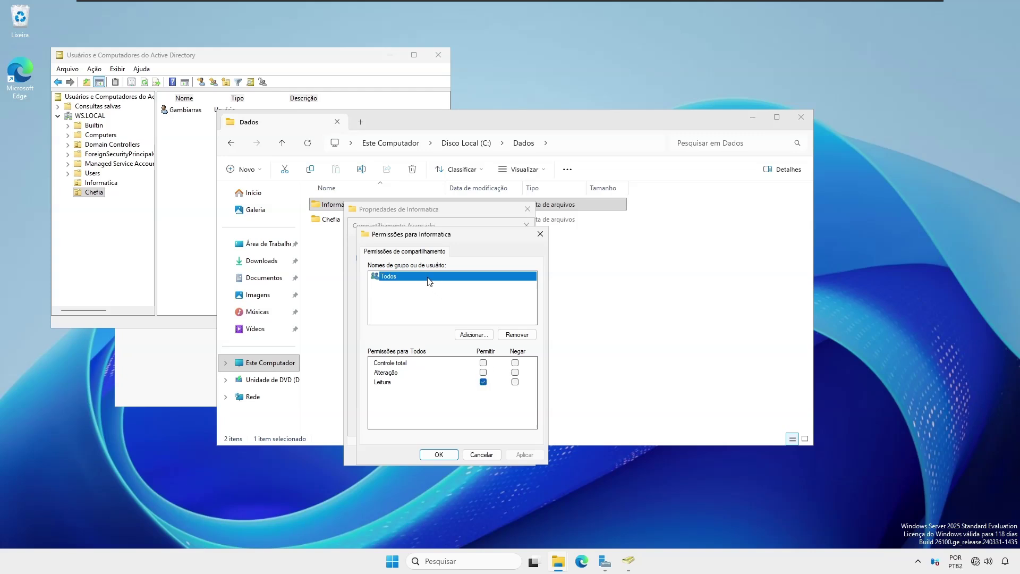
Step: Replace Todos with gginfo on the Informatica share, allowing Alteração and Leitura
click(517, 335)
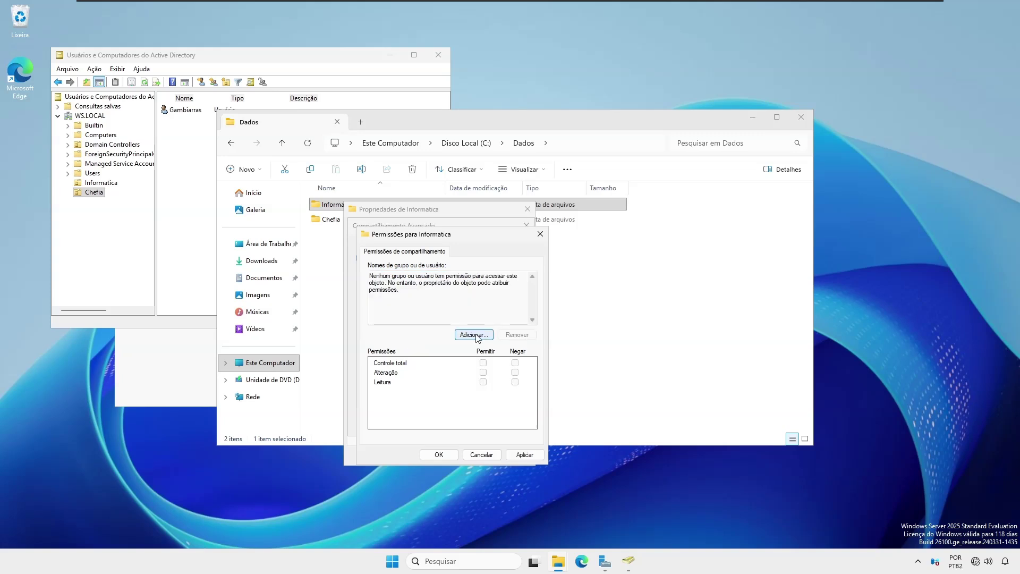
click(475, 335)
text(gg)
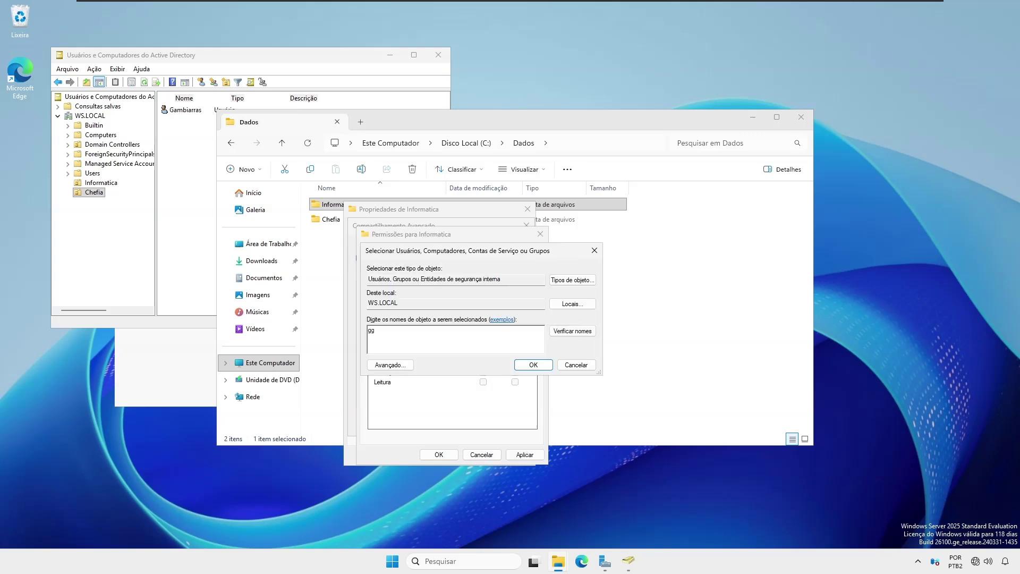
text(in)
click(573, 331)
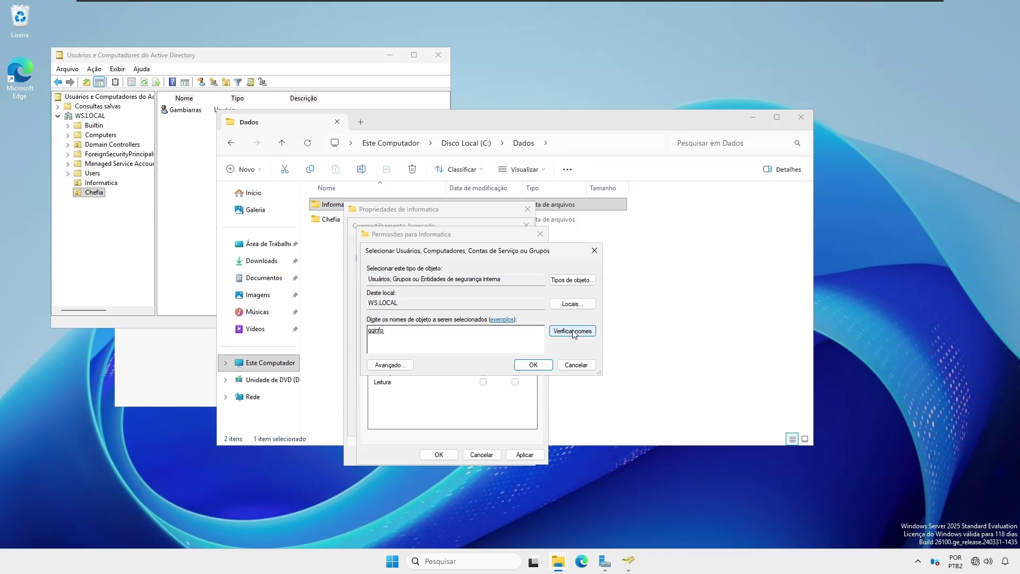
click(534, 365)
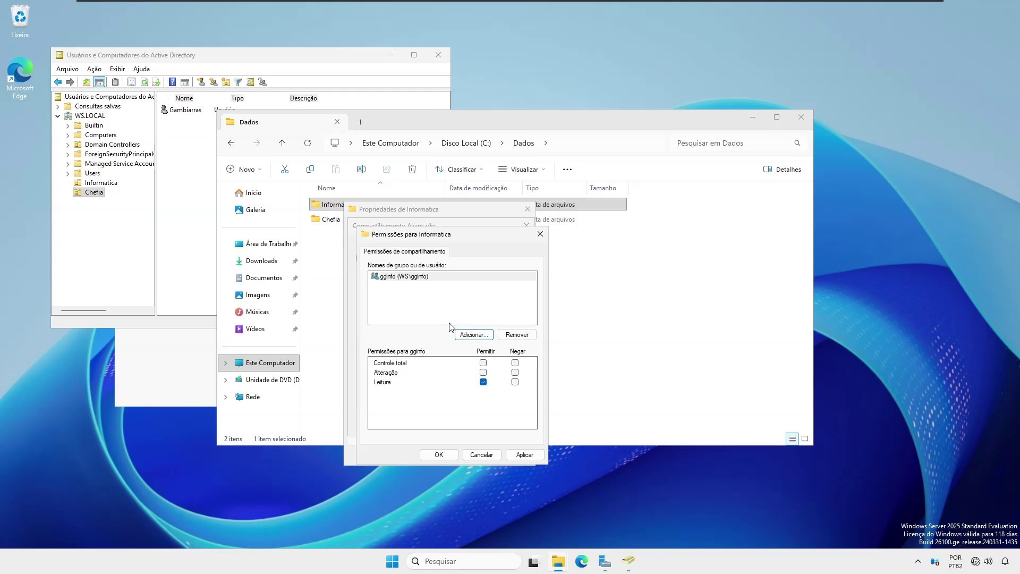
click(483, 372)
click(439, 455)
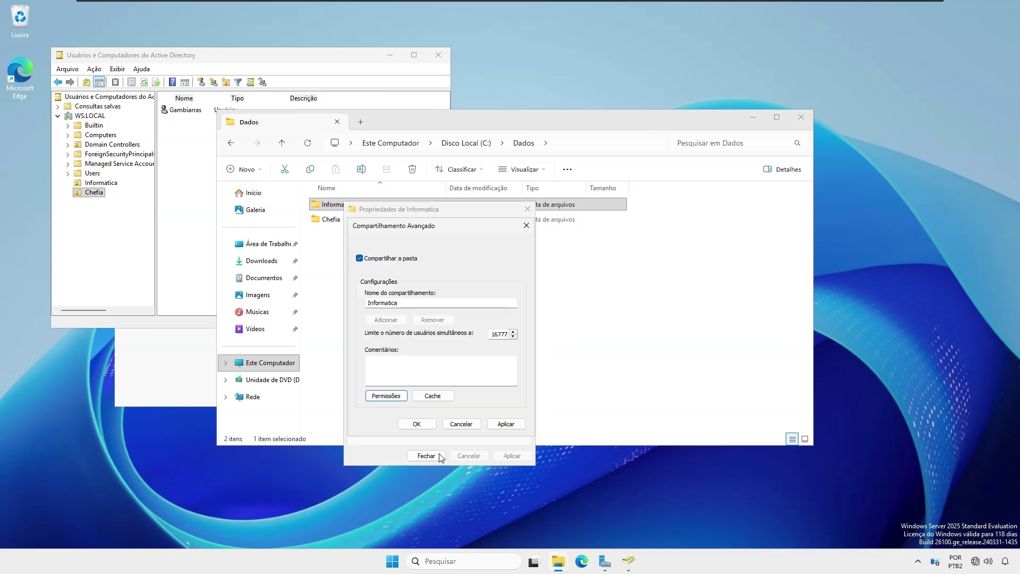
Step: Confirm sharing and grant gginfo Modificar in the Informatica folder's NTFS security
click(425, 430)
click(506, 237)
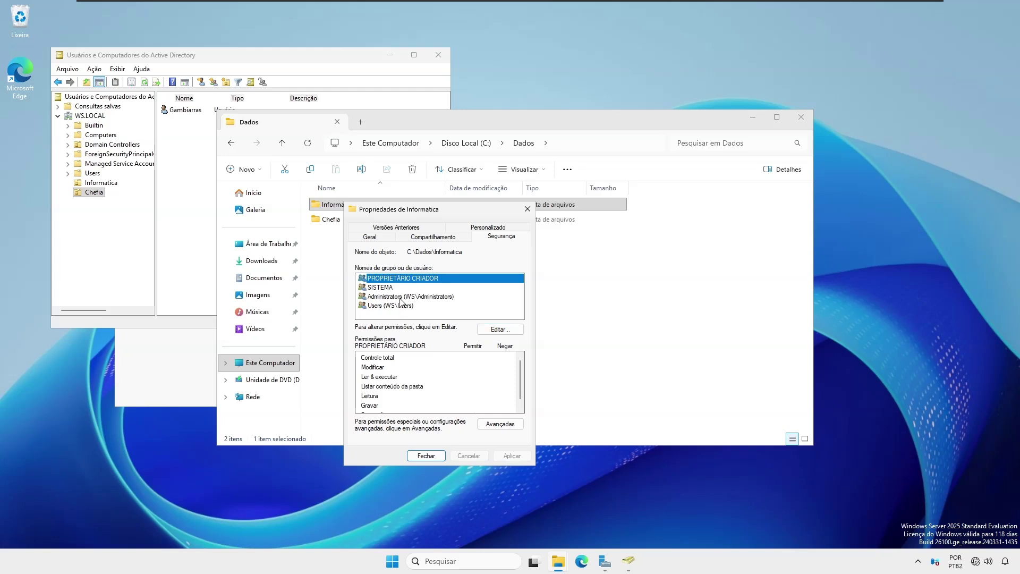
click(499, 331)
click(475, 382)
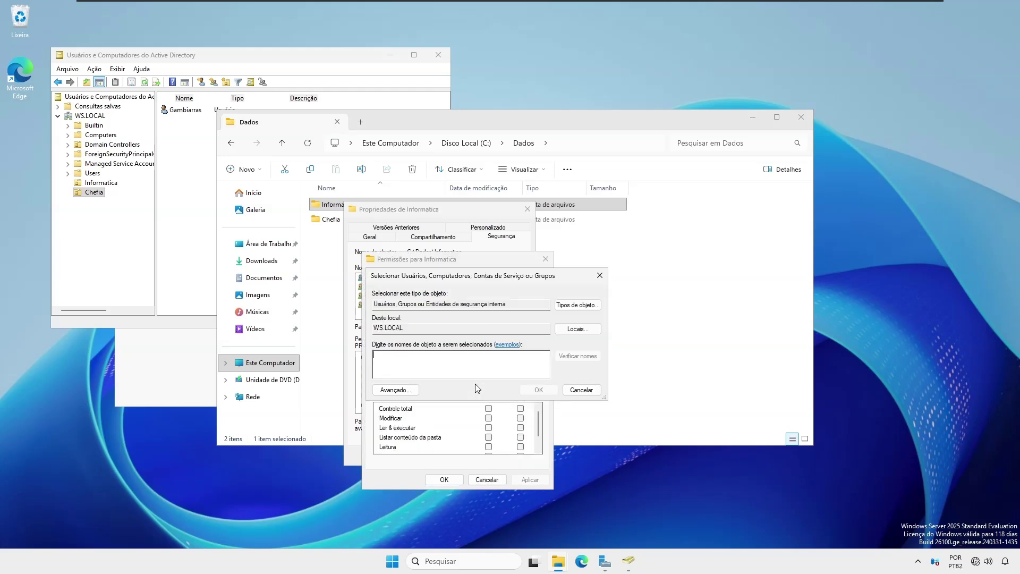
text(gginfo)
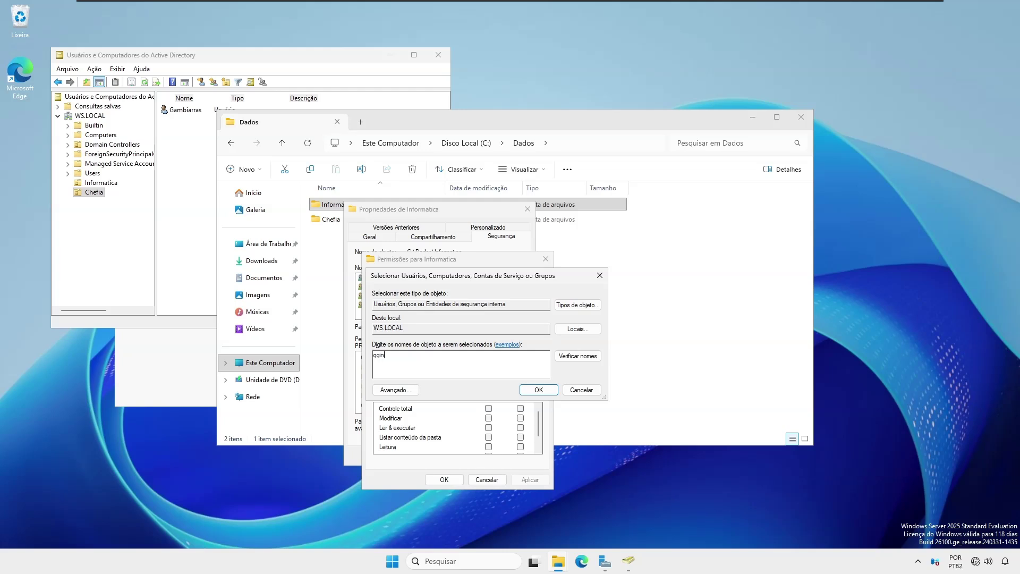
click(600, 357)
click(538, 389)
click(488, 419)
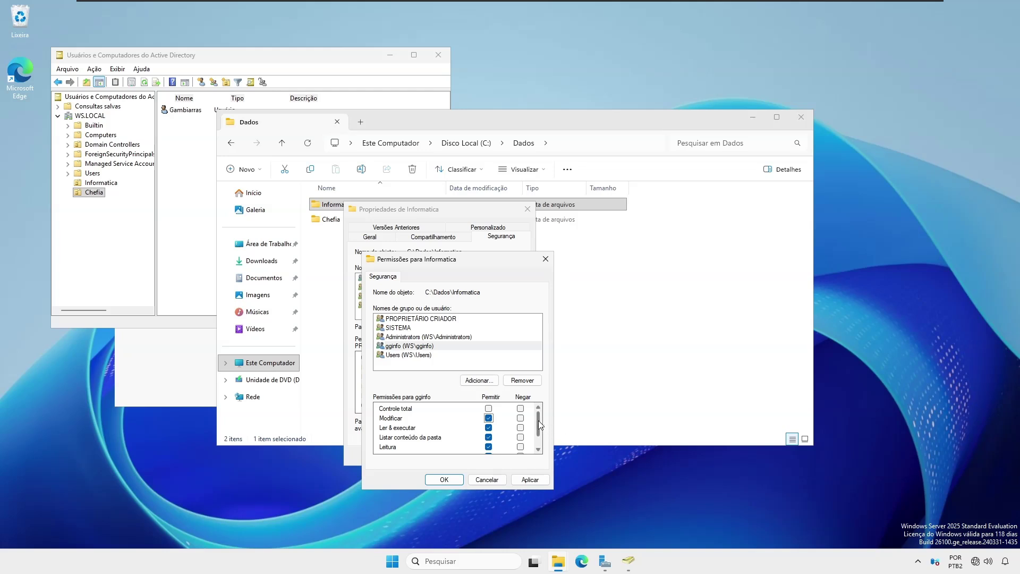
drag(538, 419, 538, 435)
click(449, 481)
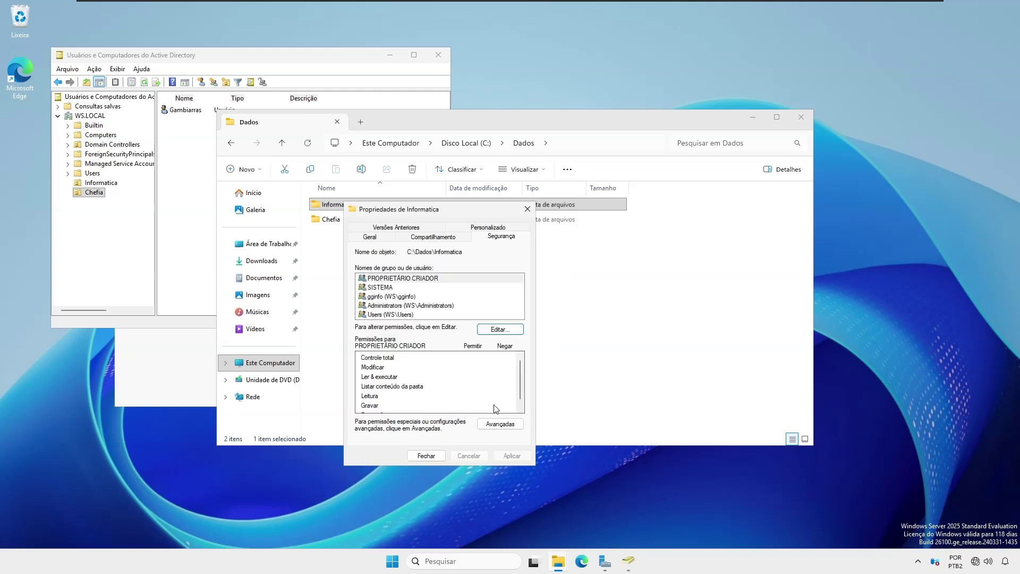
Step: Review Informatica's advanced security settings and close the folder properties
click(501, 425)
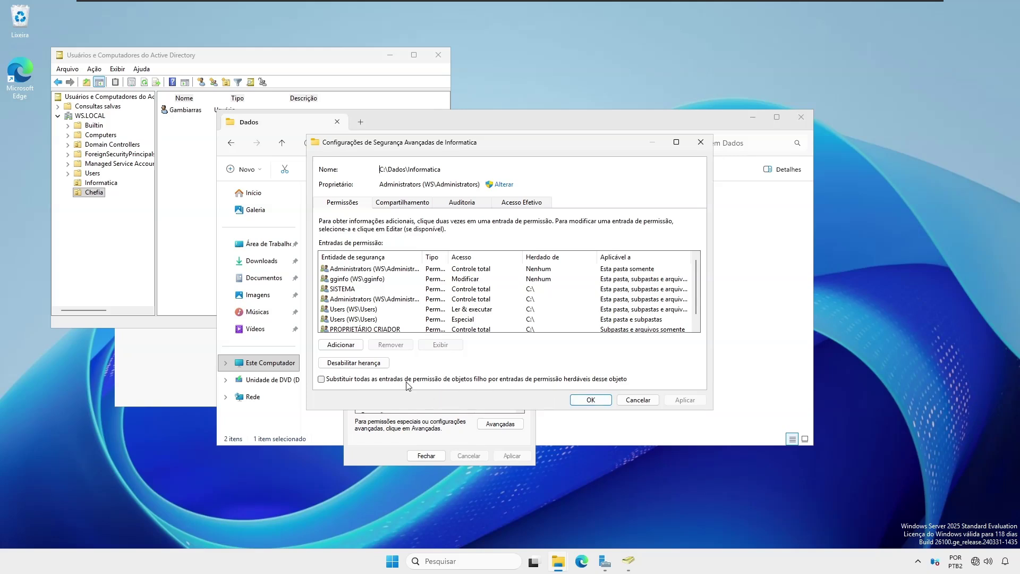
click(590, 401)
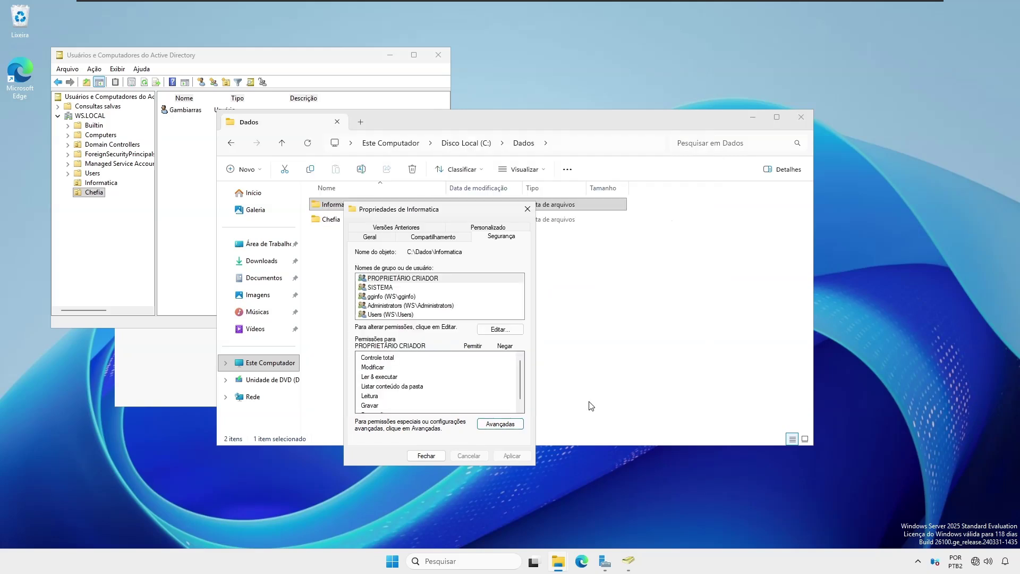
click(425, 456)
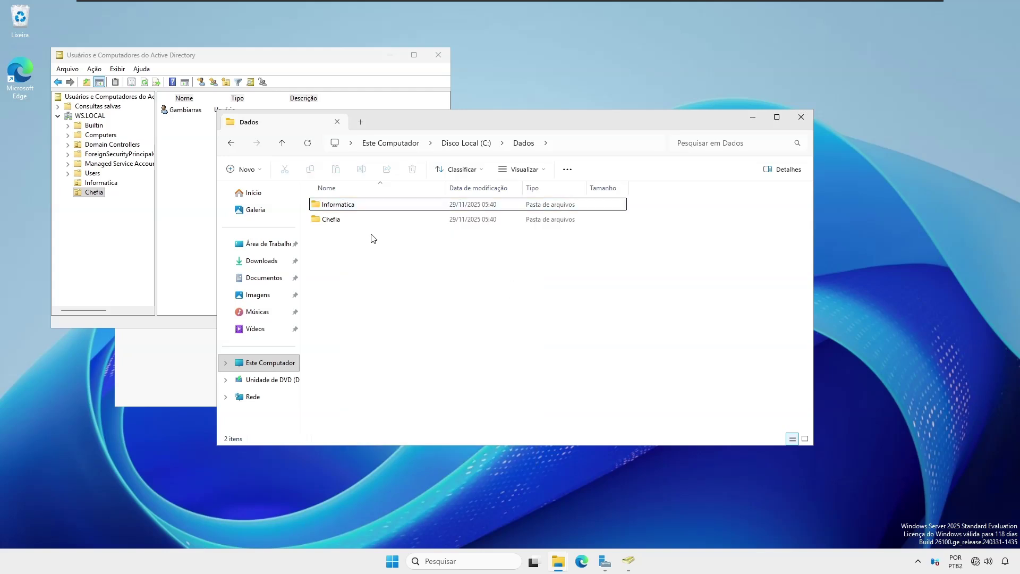
Step: Turn on advanced sharing for the Chefia folder as Chefia and bring up its share permissions
click(346, 221)
right_click(345, 223)
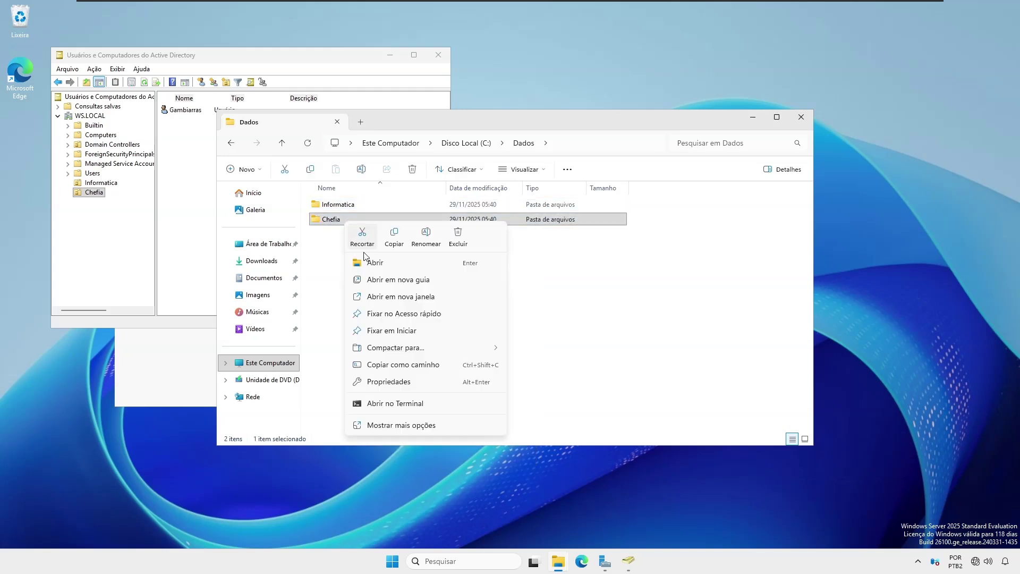
click(391, 381)
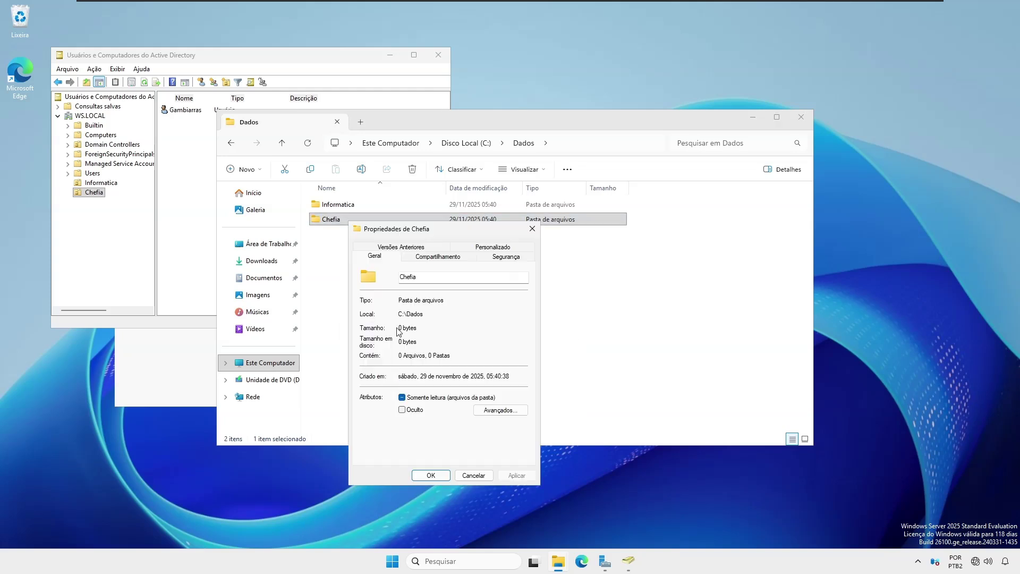
click(437, 258)
click(499, 260)
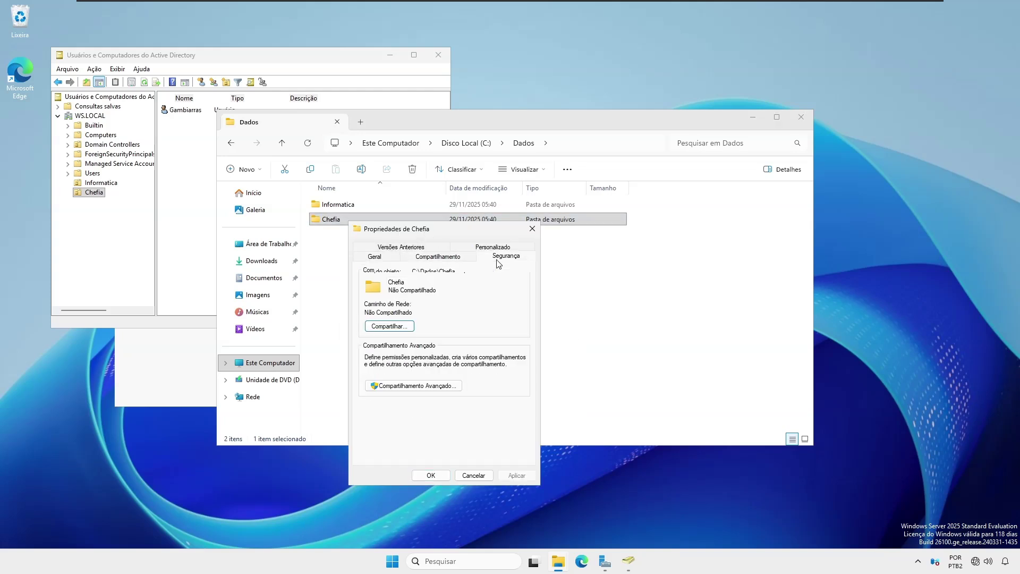
click(462, 259)
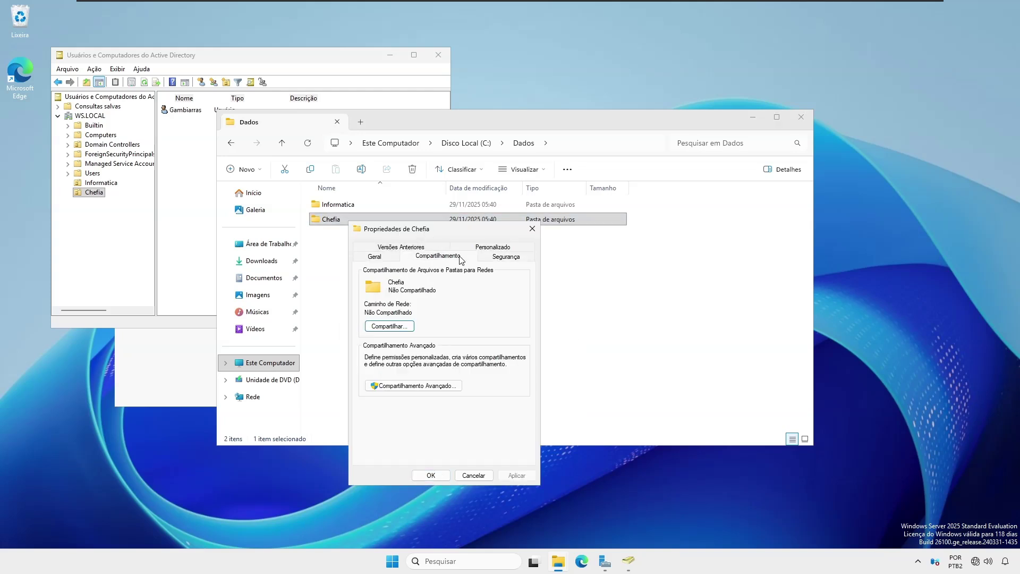
click(410, 387)
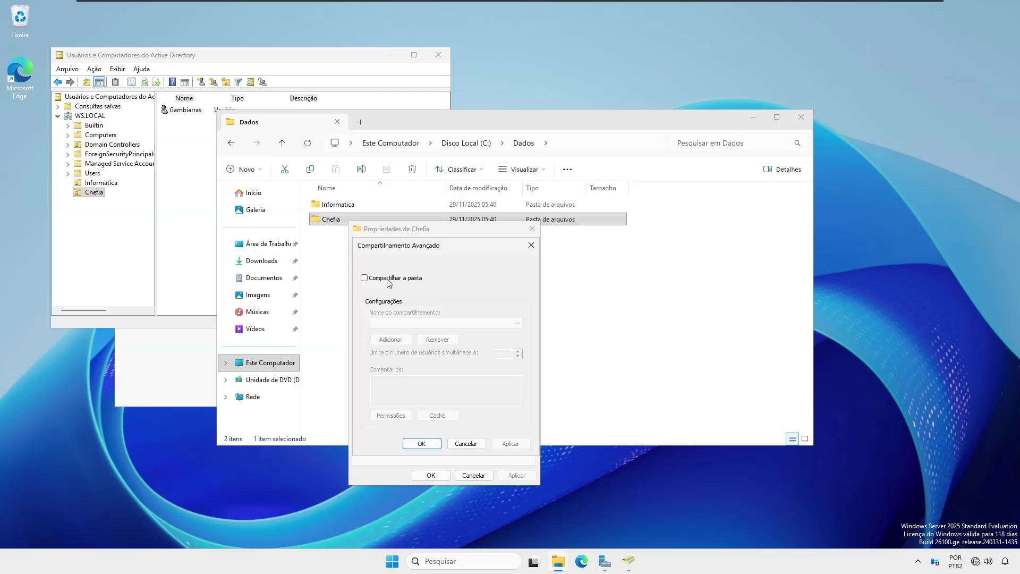
click(365, 277)
click(391, 415)
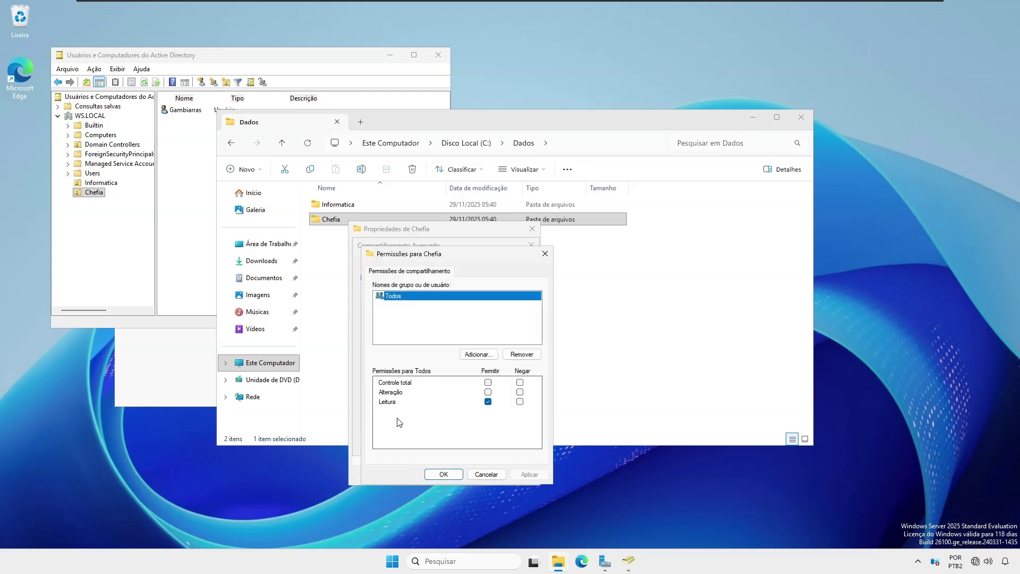
Step: Replace Todos with Gambiarras on the Chefia share, allowing Alteração and Leitura
click(522, 354)
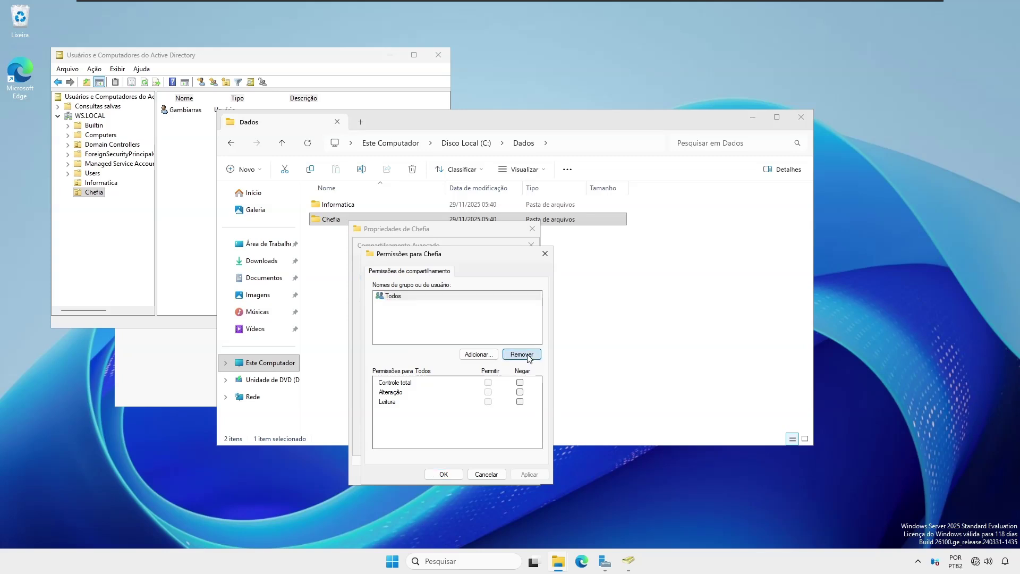
click(470, 353)
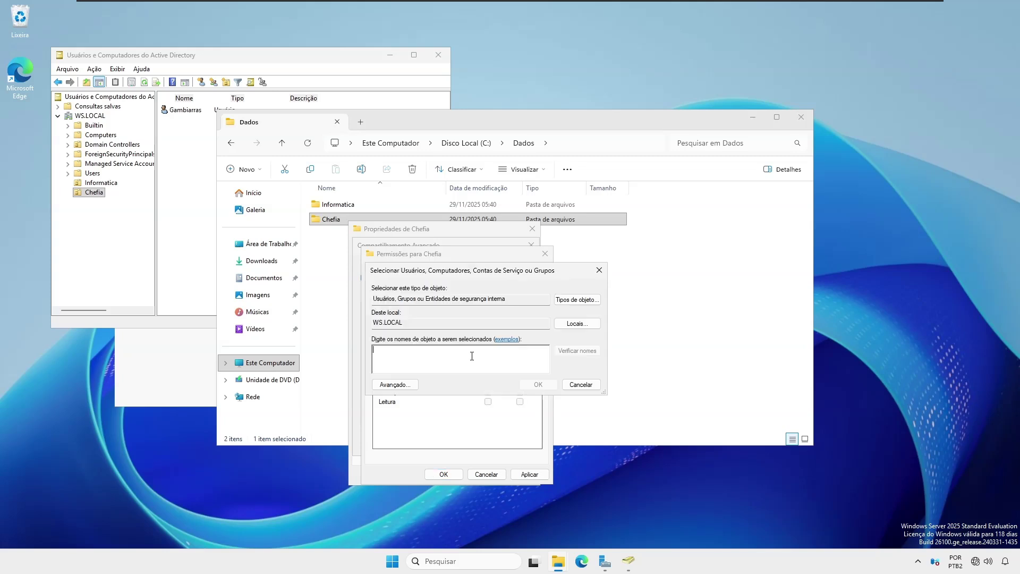
text(gambi)
click(567, 349)
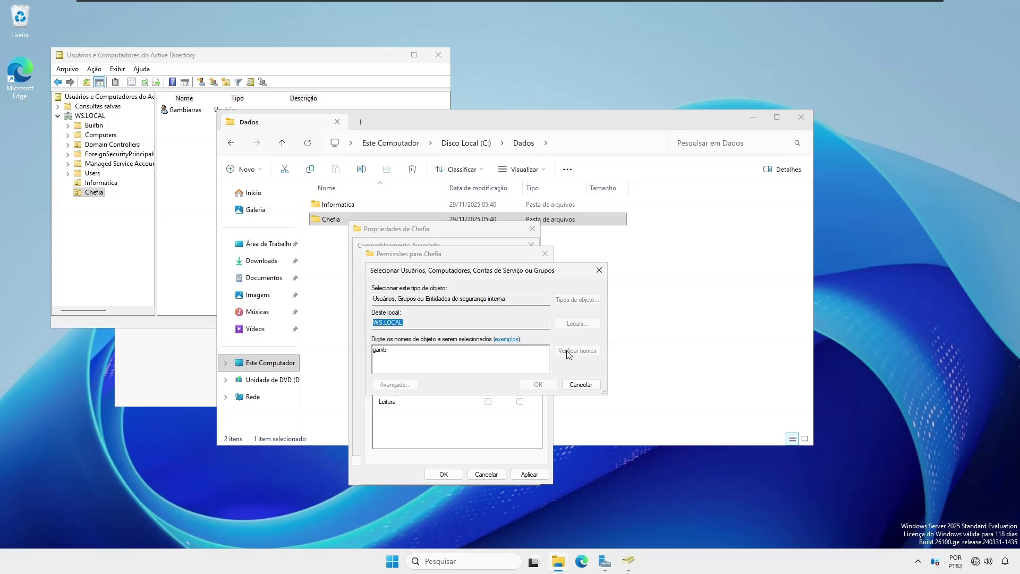
click(538, 385)
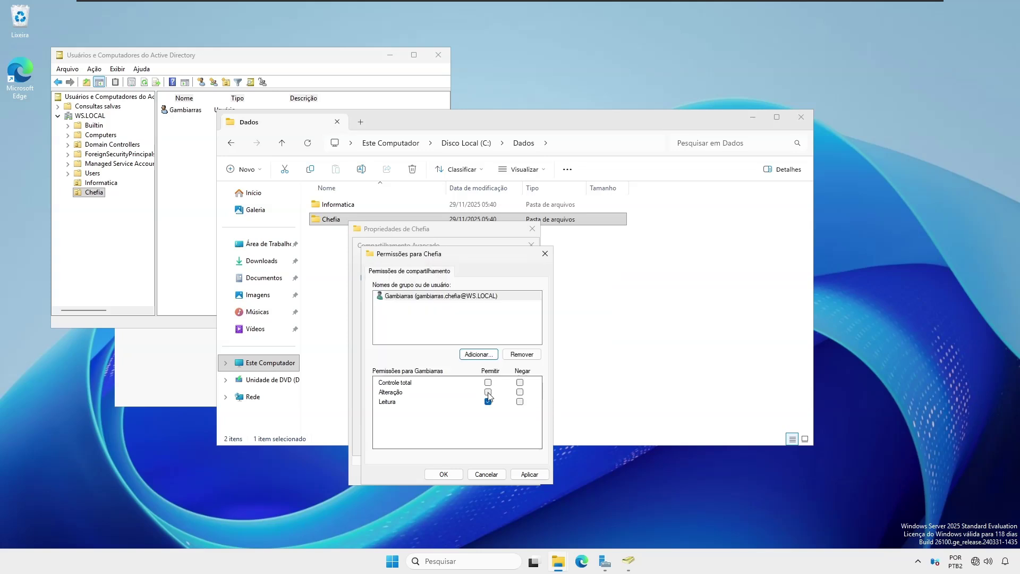
click(488, 392)
click(445, 472)
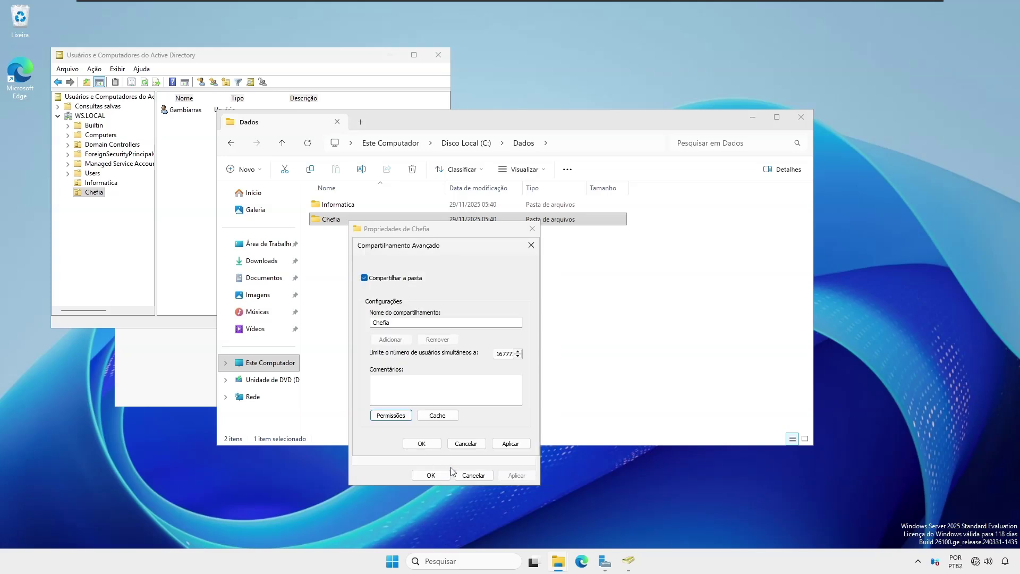
Step: Grant Gambiarras Modificar in the Chefia folder's NTFS security and close its properties
click(424, 443)
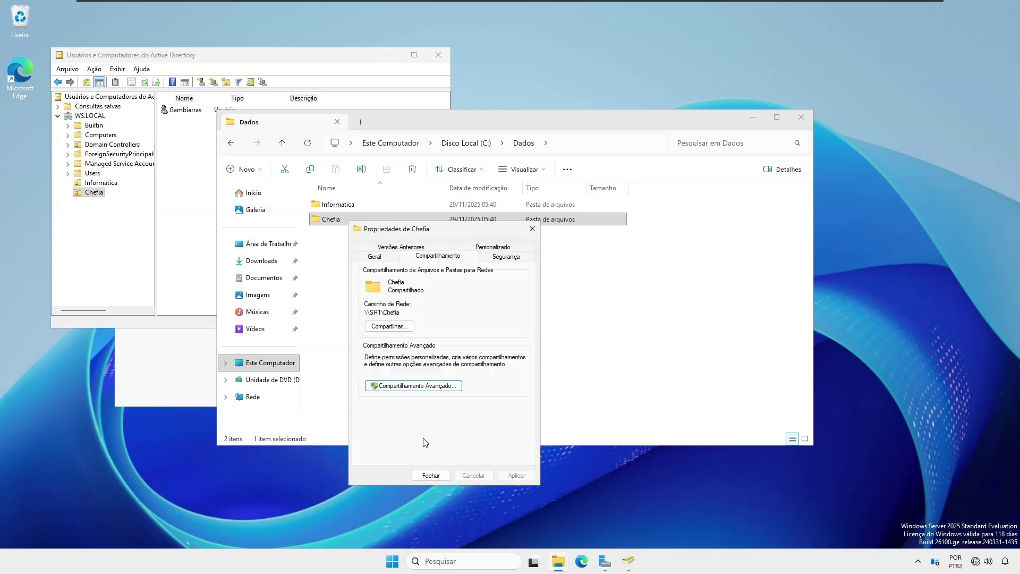
click(509, 258)
click(495, 351)
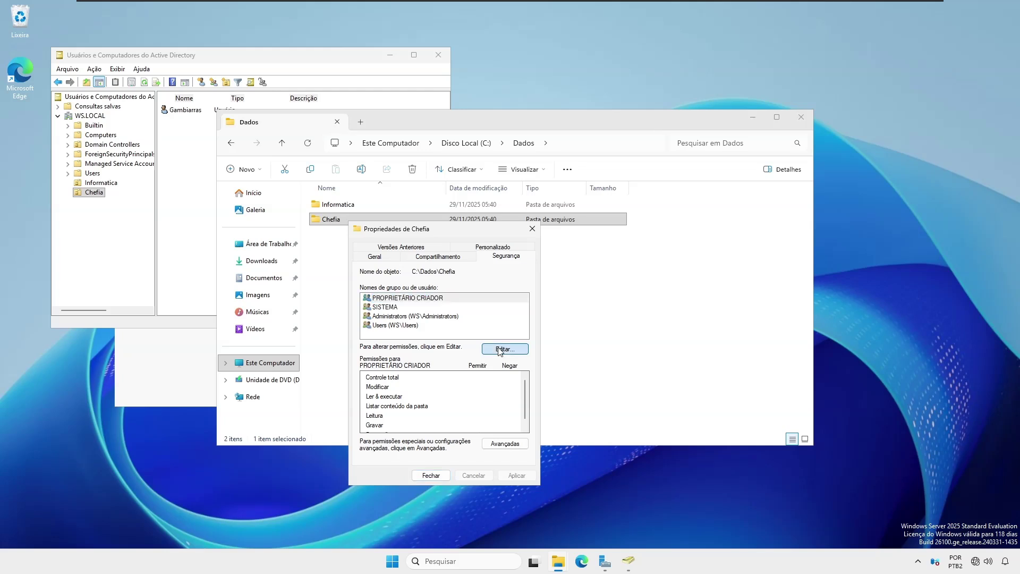
click(484, 399)
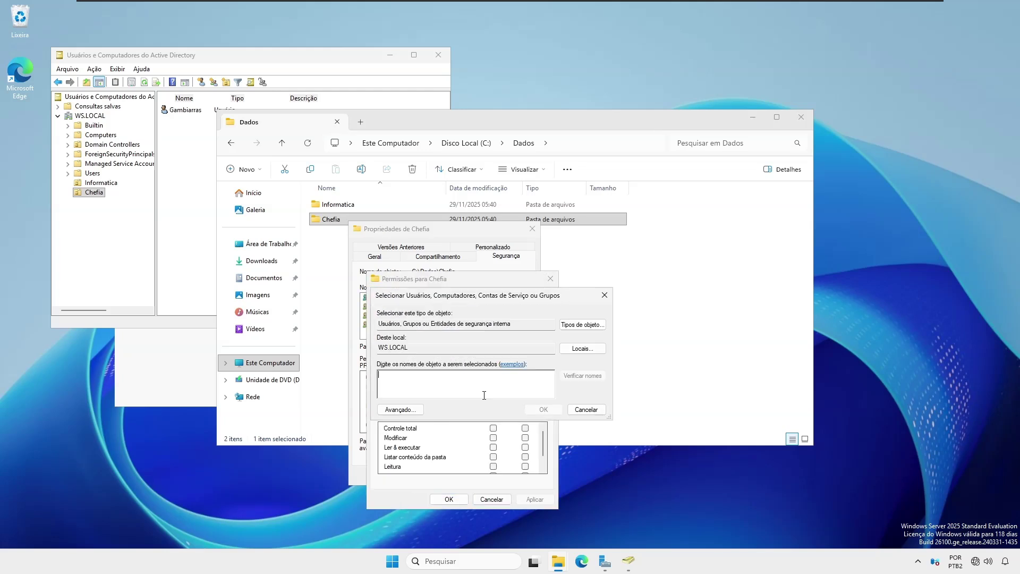
text(gambi)
click(583, 376)
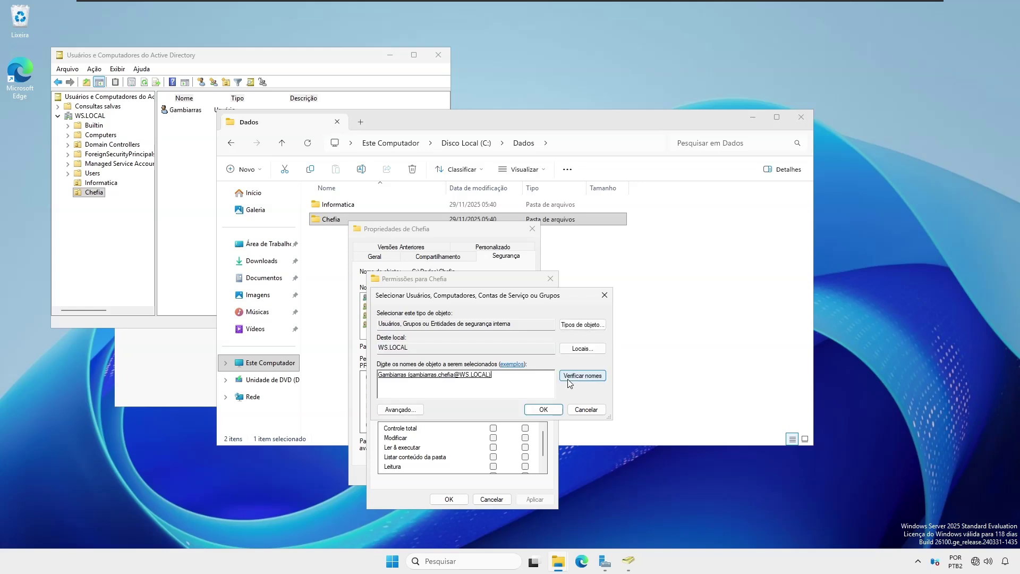
click(543, 409)
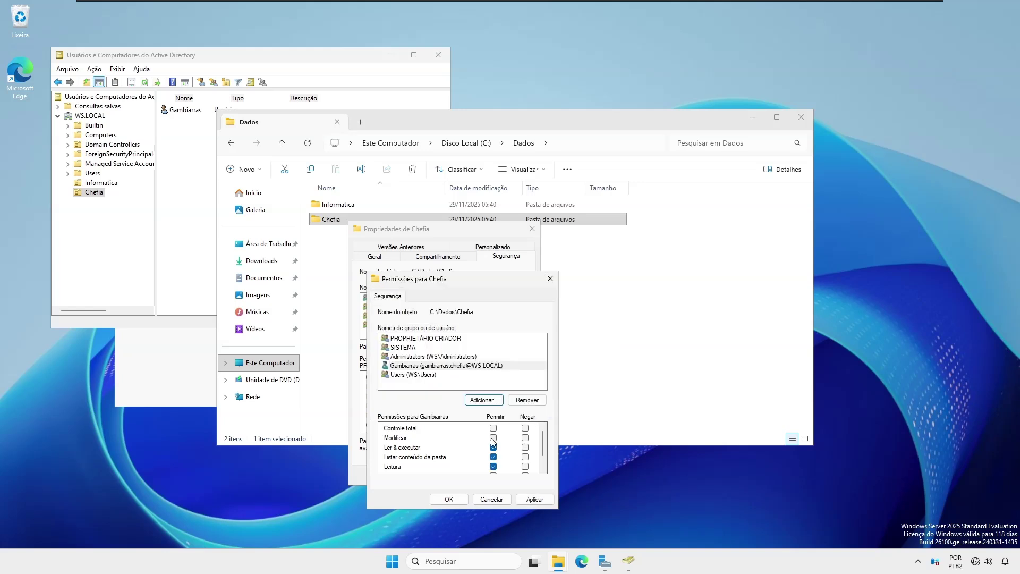
click(493, 438)
click(451, 500)
click(432, 474)
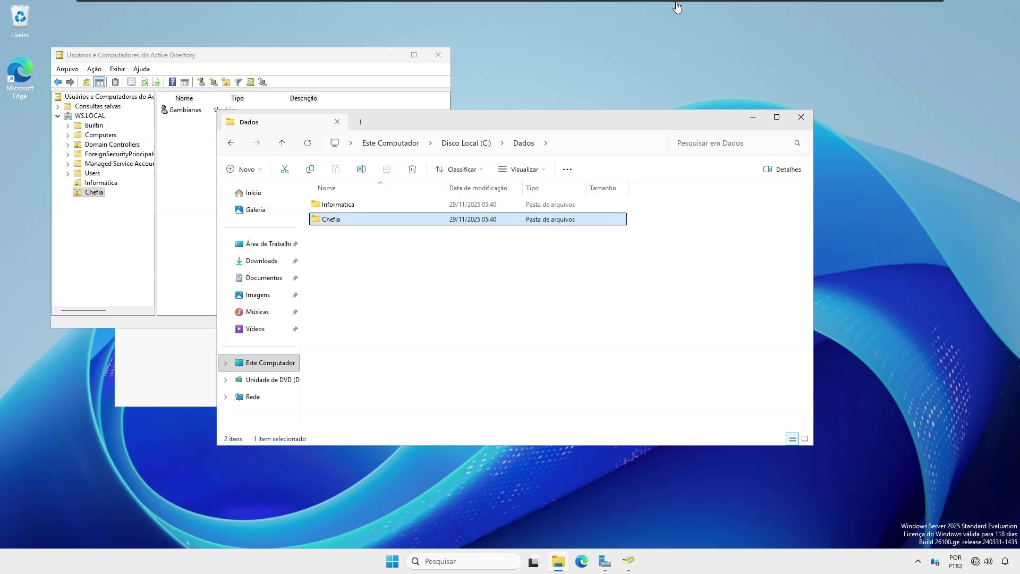
Step: Switch to the Windows 11 VM and bring up its computer name and domain settings
mouse_move(690, 4)
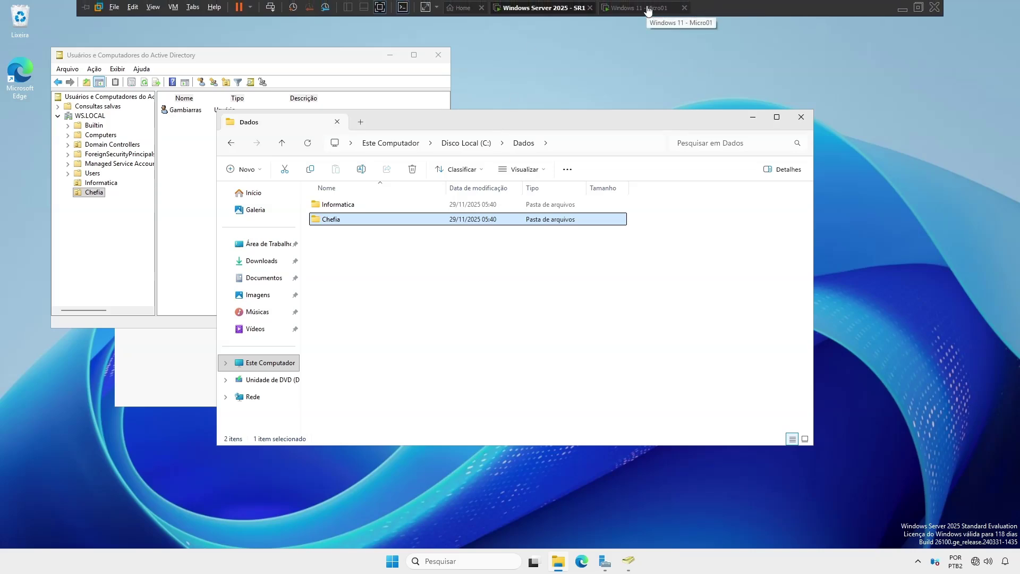
click(647, 9)
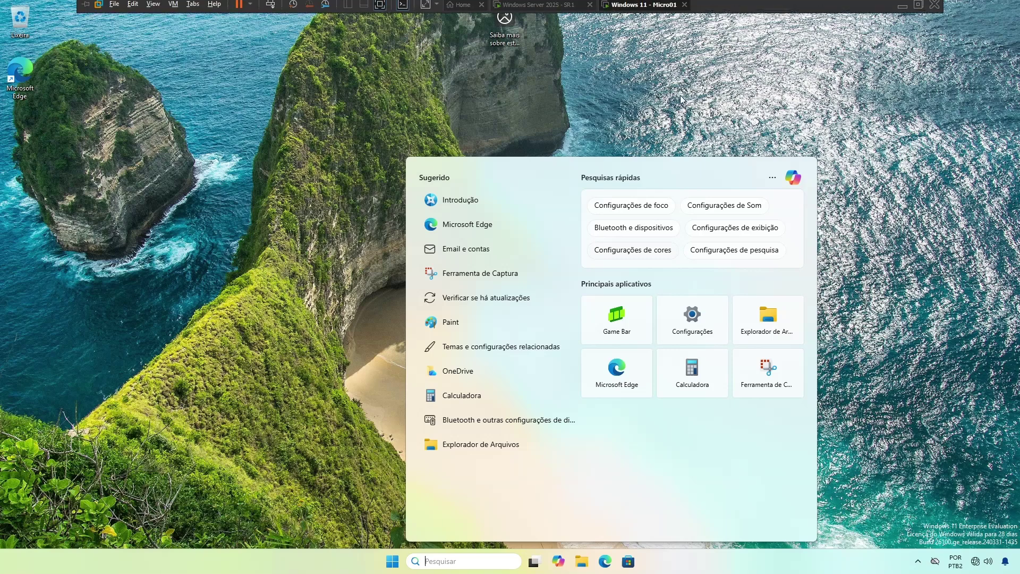
click(679, 96)
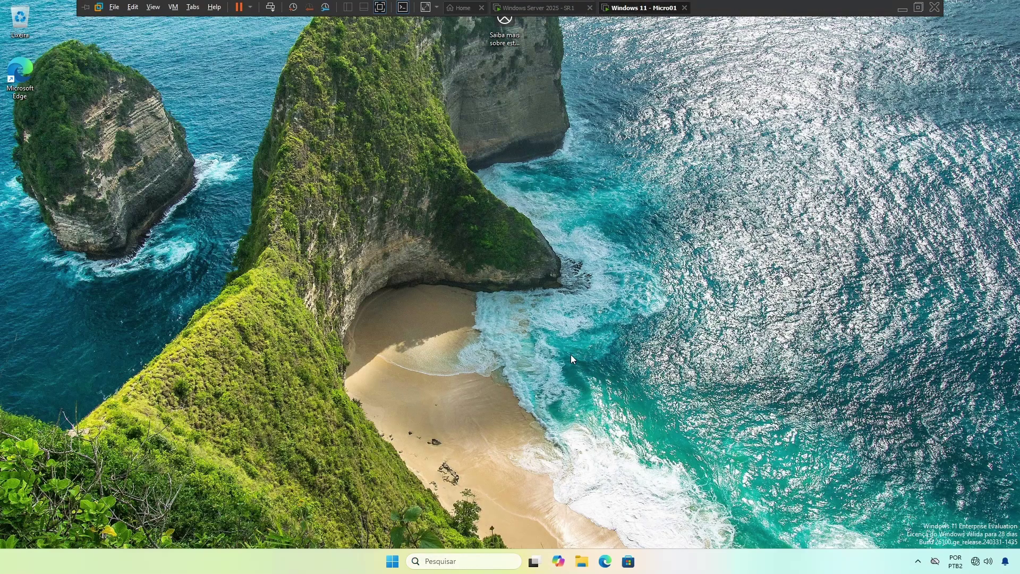
click(445, 557)
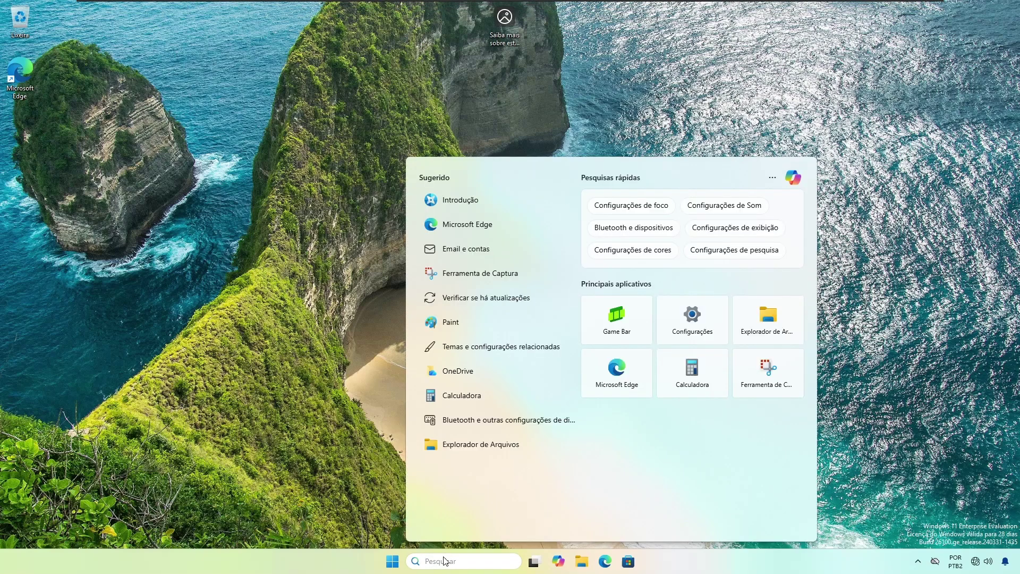
text(nome)
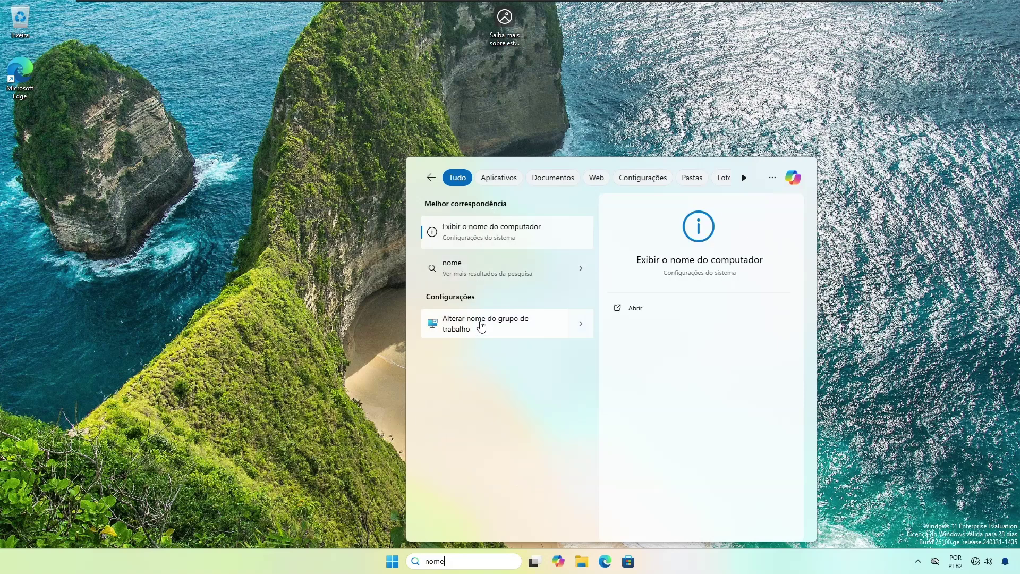
click(483, 329)
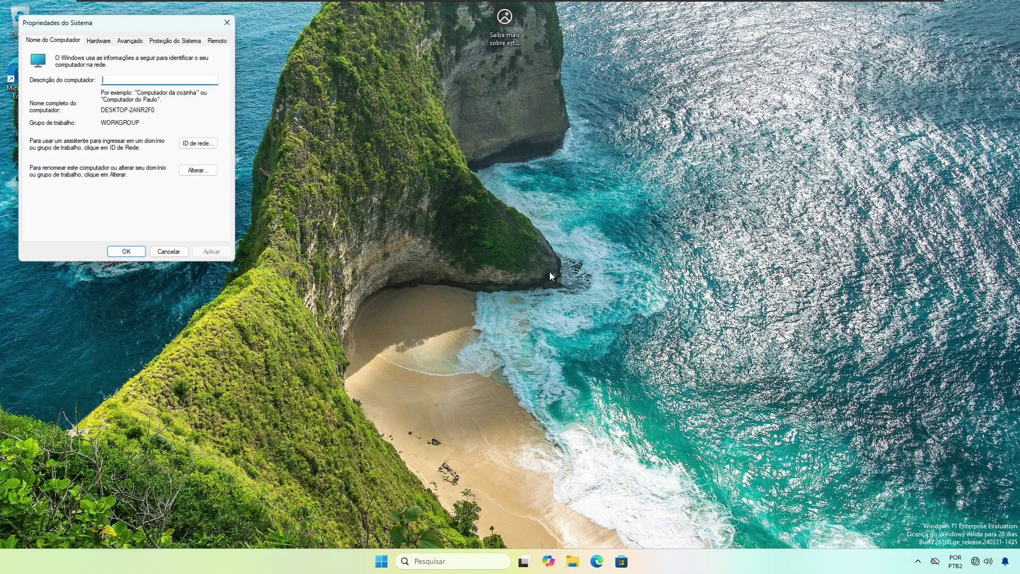
Step: Rename the computer to Micro01 and set its membership to the ws.local domain
click(198, 170)
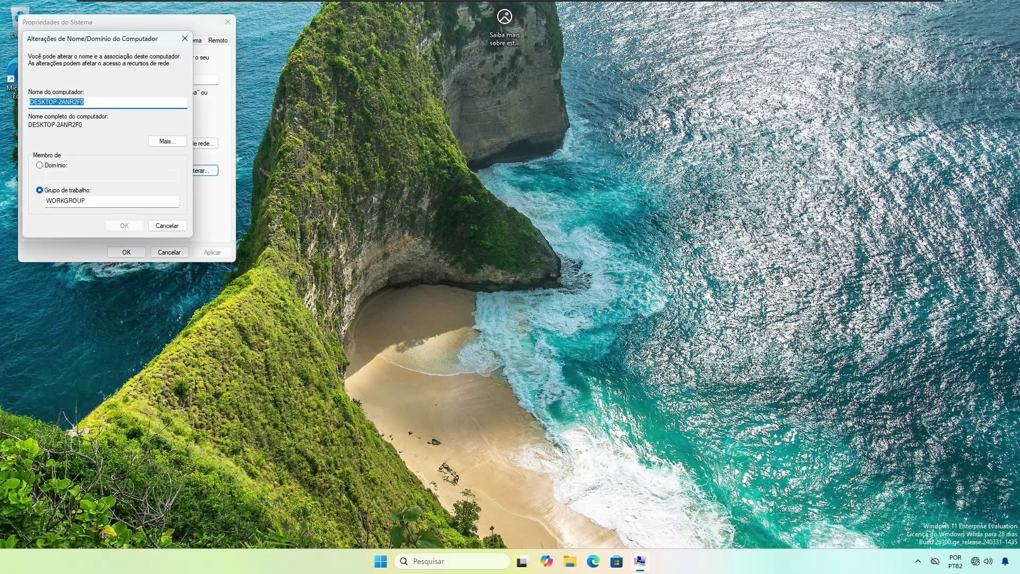
text(Micro01)
key(Tab)
key(Tab)
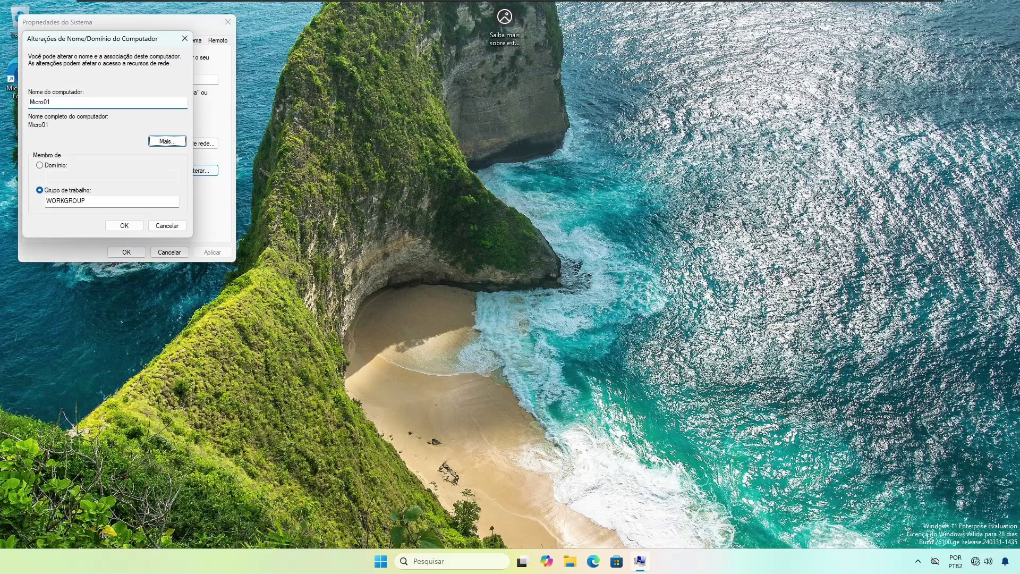
key(Up)
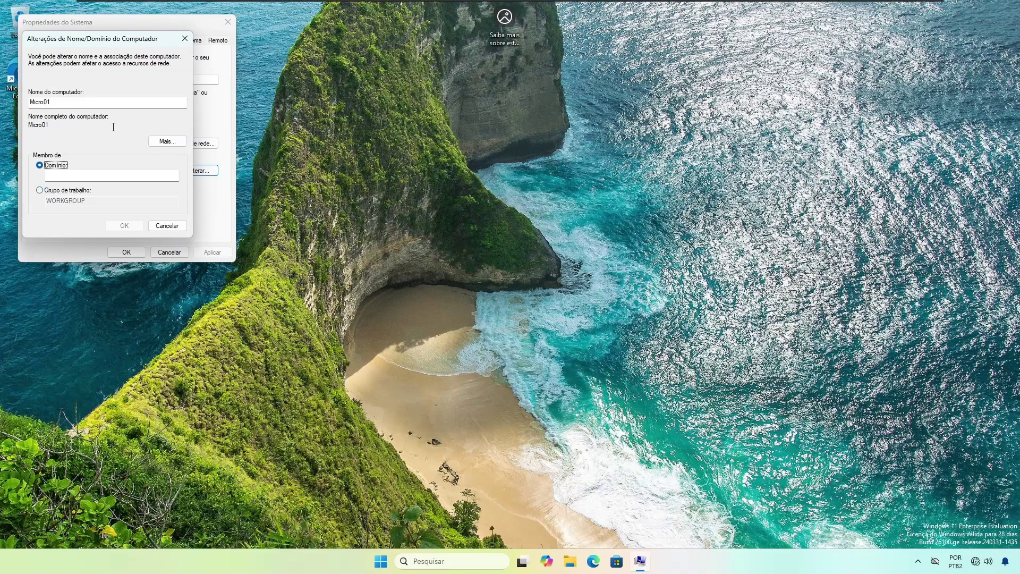
key(Tab)
text(w)
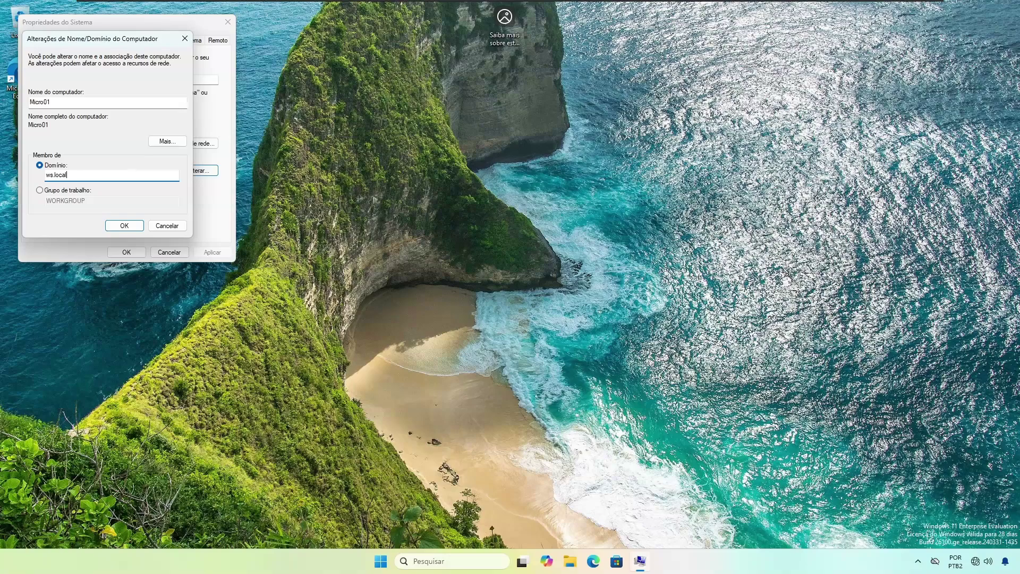
click(124, 226)
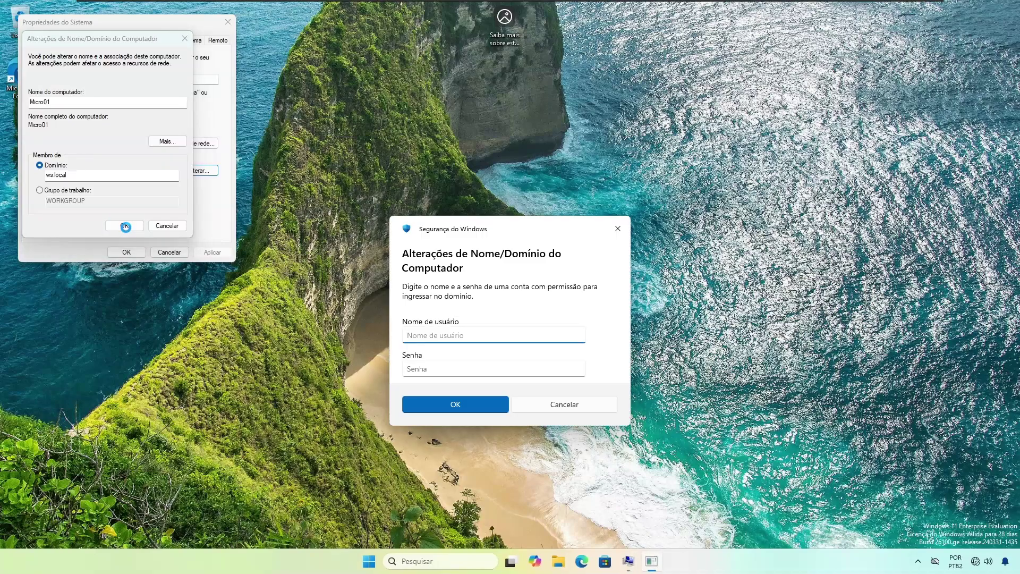
Step: Authorize the join with the domain administrator account and password, then acknowledge the welcome and restart notices
text(administrator)
key(Tab)
text(P@ssw0rd)
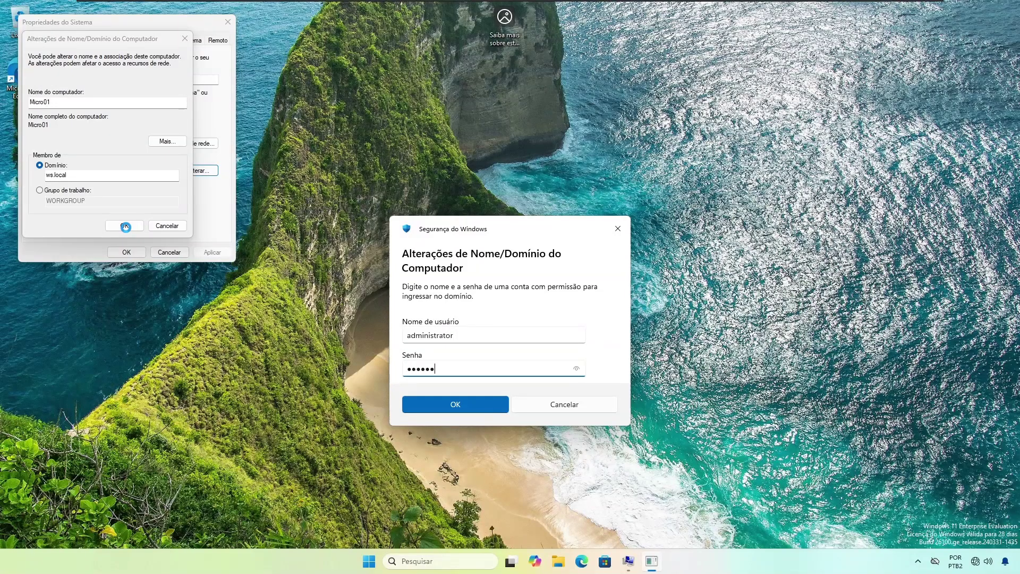
key(Return)
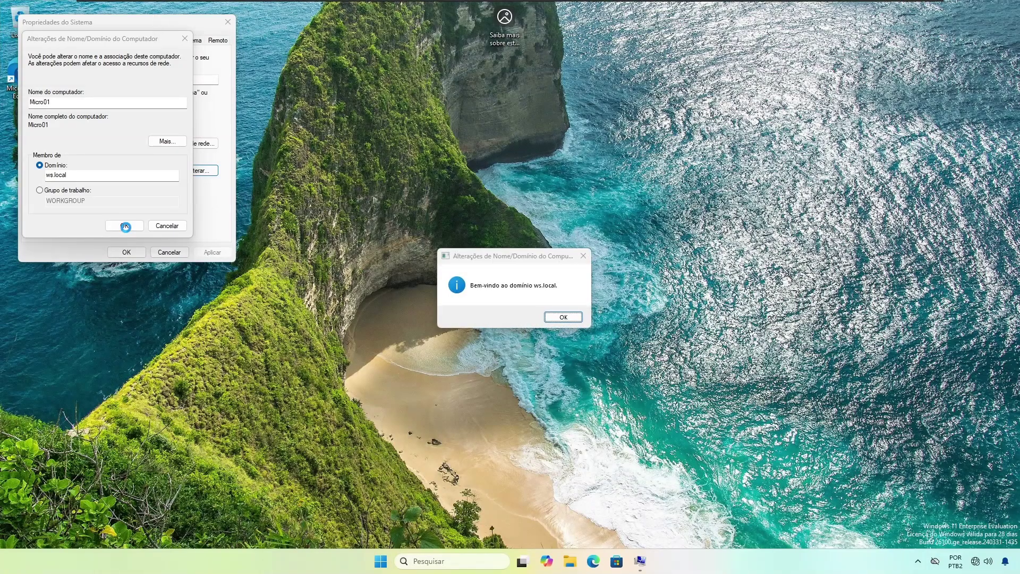
click(567, 316)
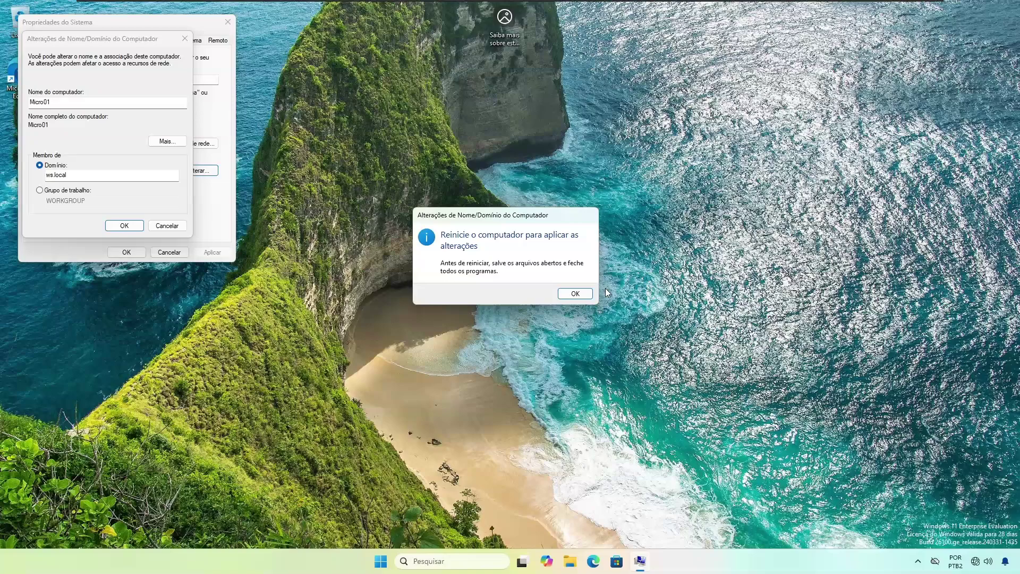
click(586, 296)
click(126, 253)
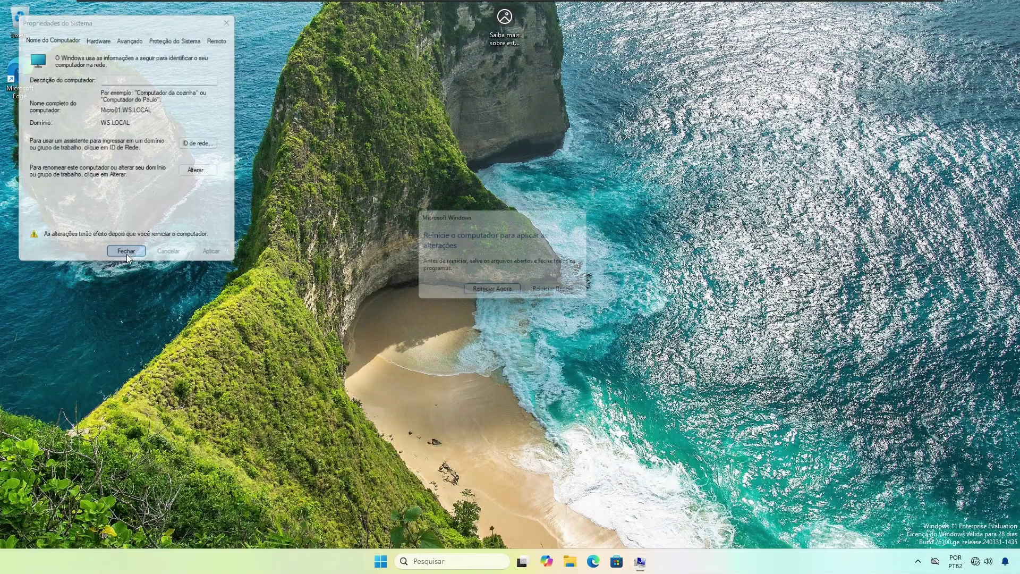
Step: Restart Micro01, then sign in as another user with the first IT domain account and password
click(489, 295)
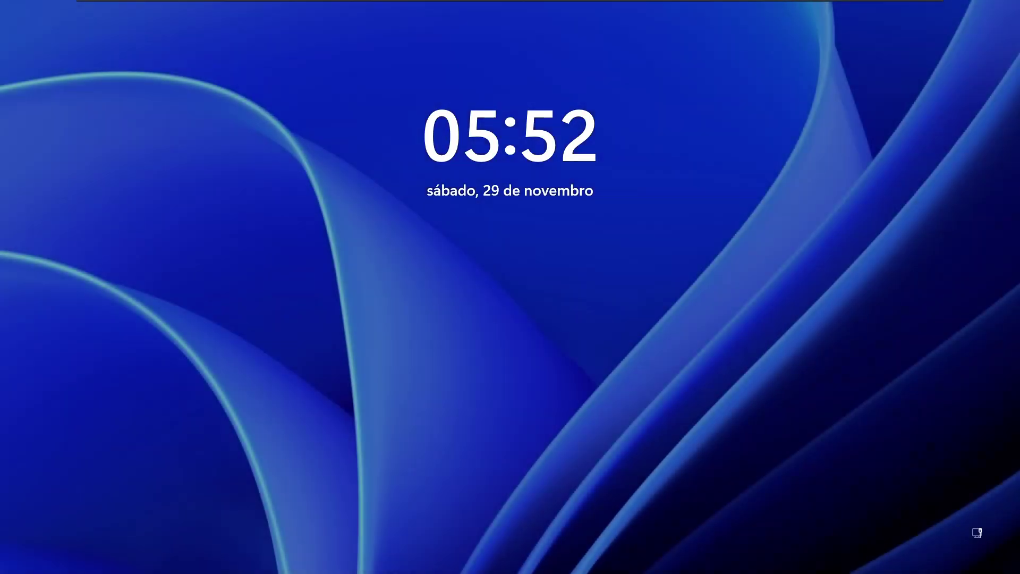
click(442, 391)
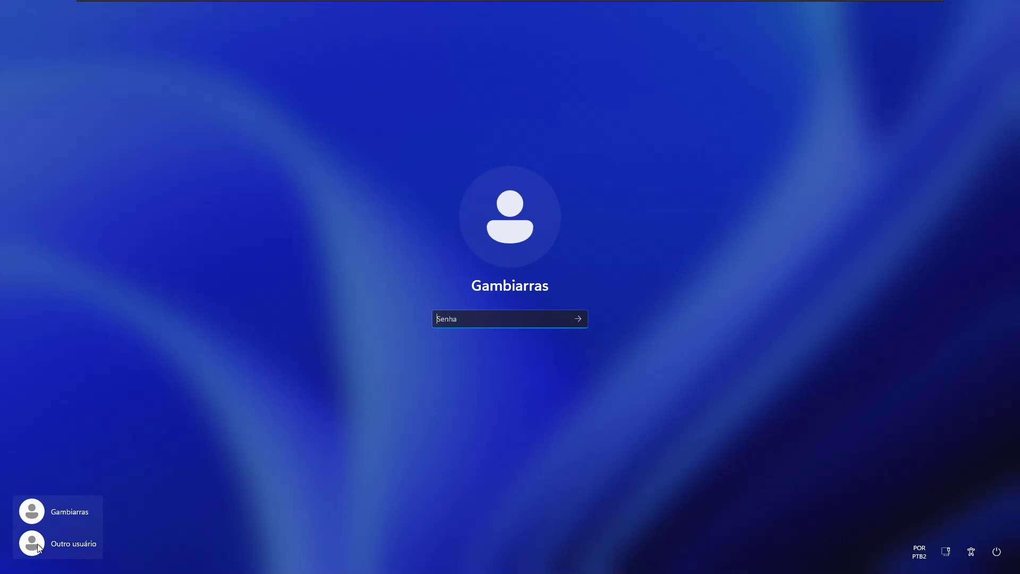
click(57, 550)
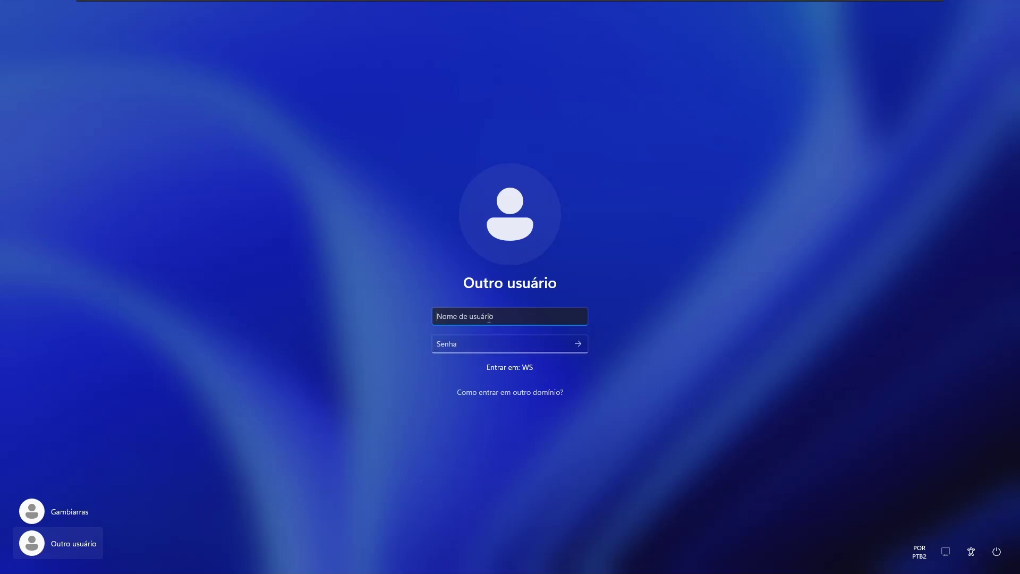
text(joao.info)
key(Tab)
text(••)
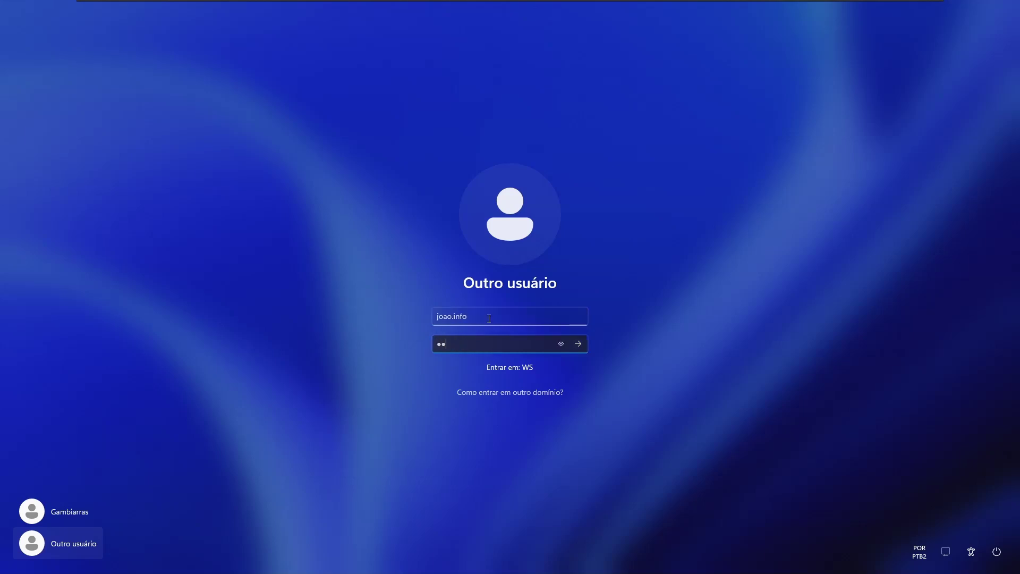
key(BackSpace)
key(BackSpace)
text(••••••••)
key(Return)
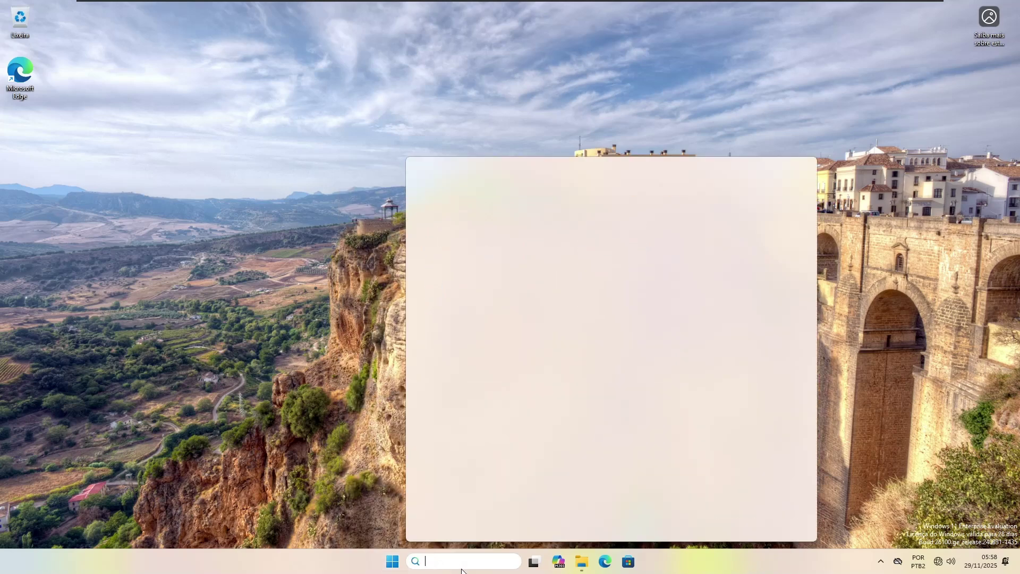
Step: Browse to \\sr1 from the Run box to list its shared folders
click(305, 564)
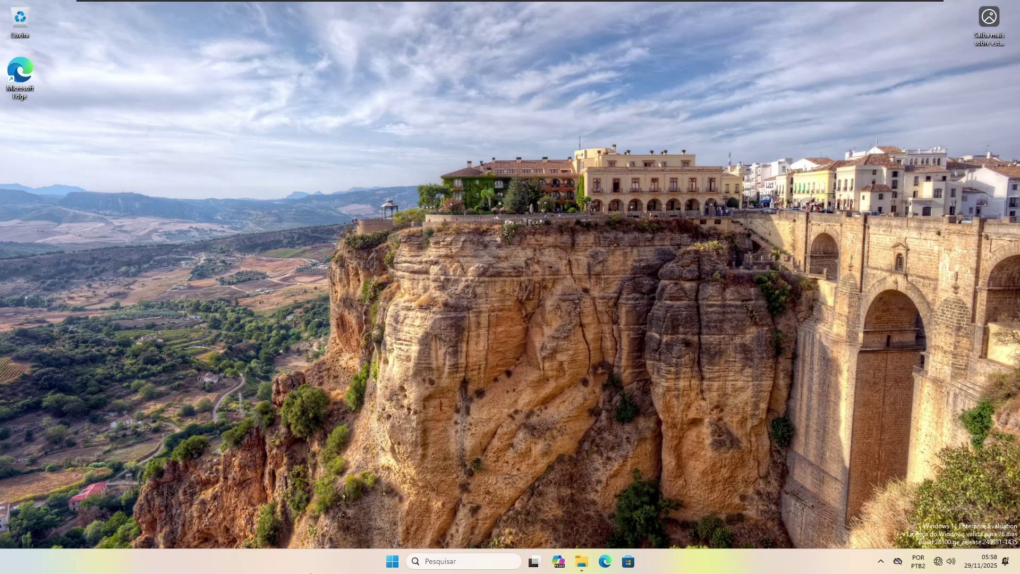
key(super+r)
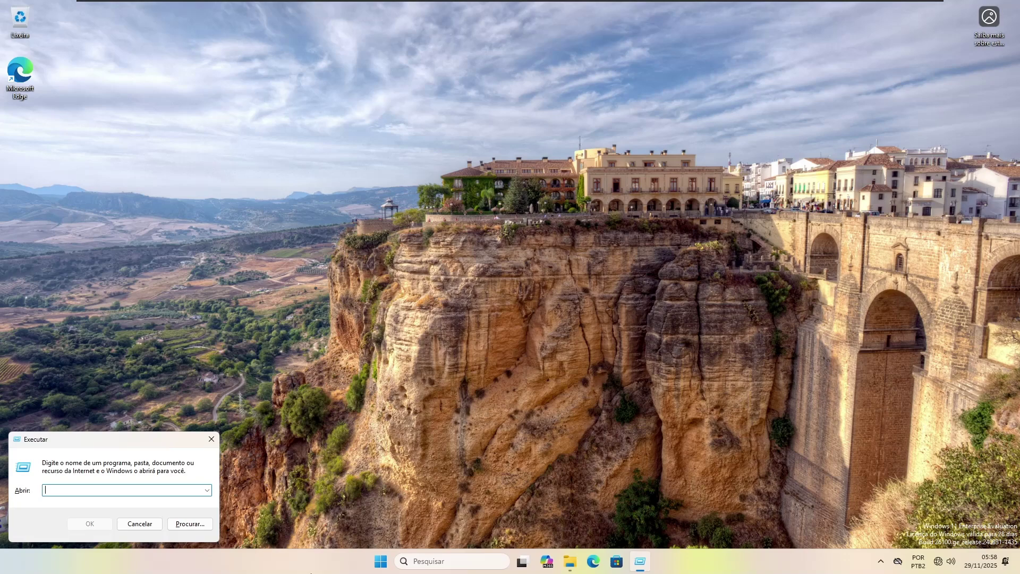
text(\\sr)
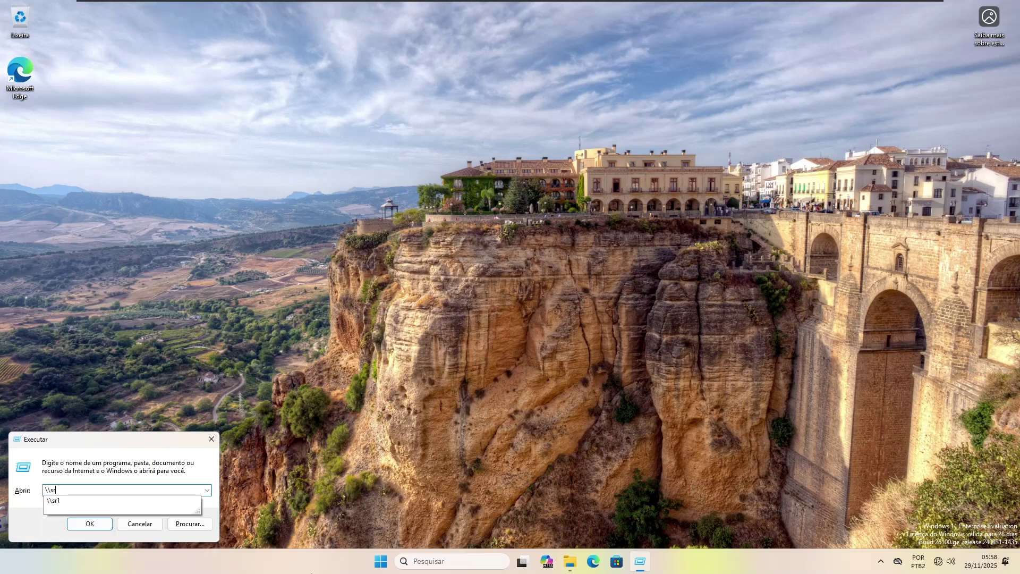
text(1)
key(Return)
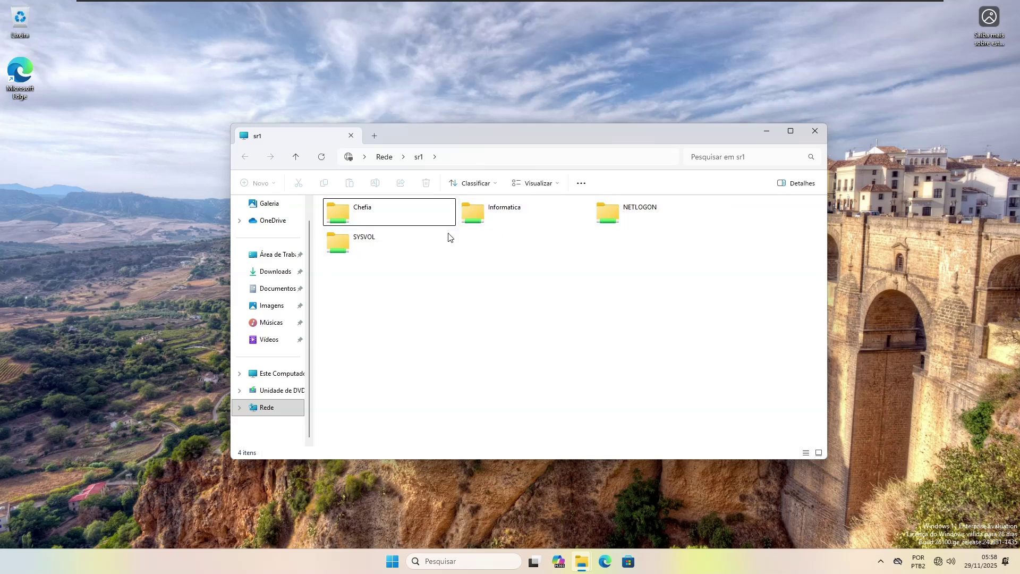
Step: In the Informatica share, create a new folder named after the signed-in user
double_click(511, 213)
right_click(443, 269)
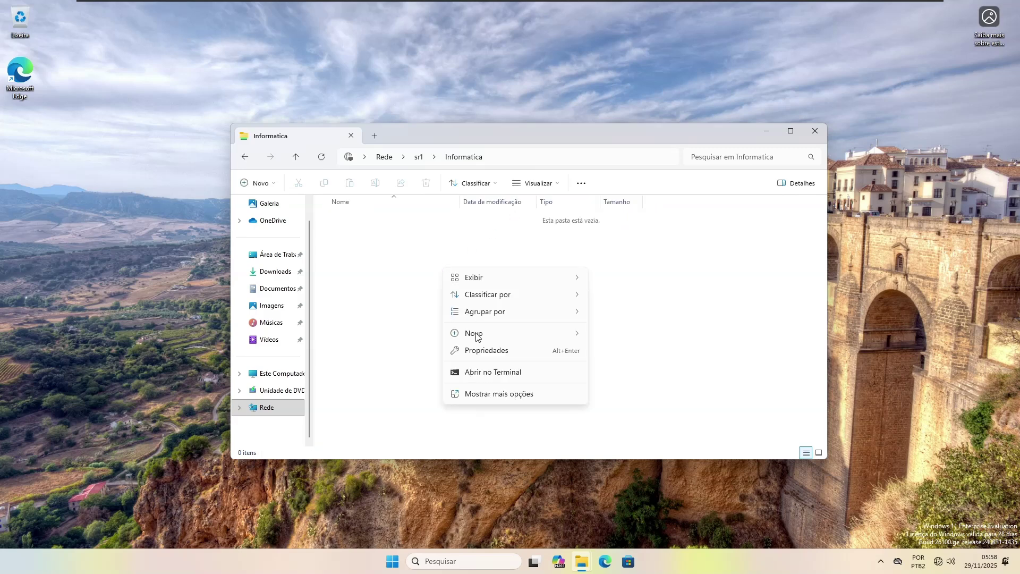
mouse_move(483, 337)
click(616, 336)
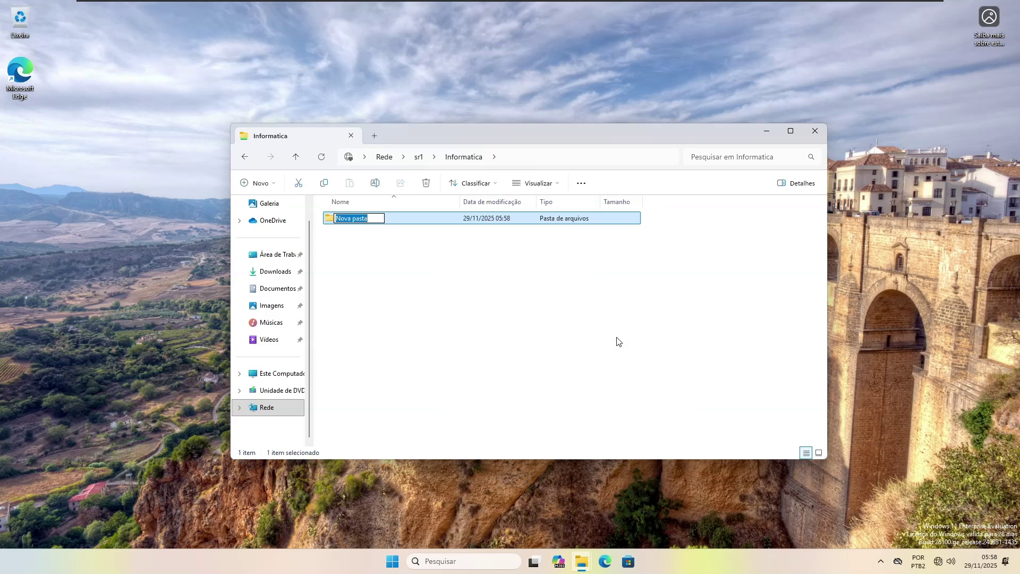
text(João)
click(548, 289)
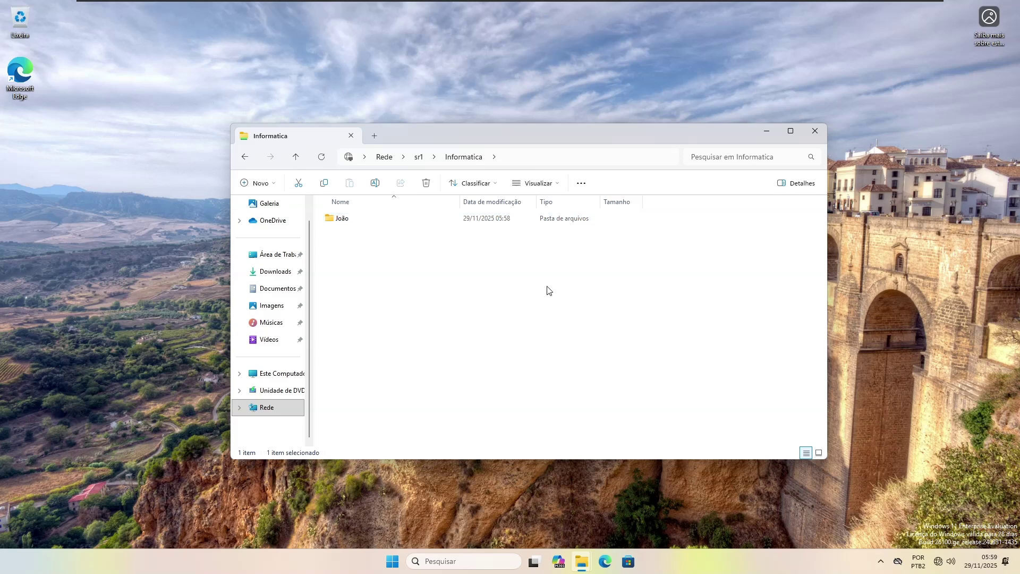
Step: Add a text document with the same name, write 'sdfasfau hawi hwuk' in it and save
right_click(513, 286)
mouse_move(583, 367)
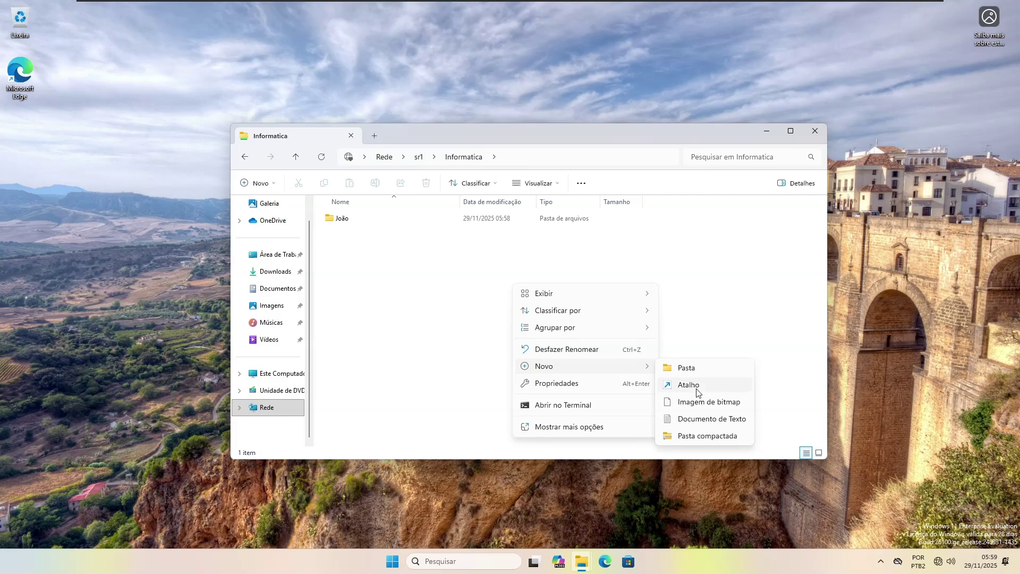
click(698, 419)
text(João)
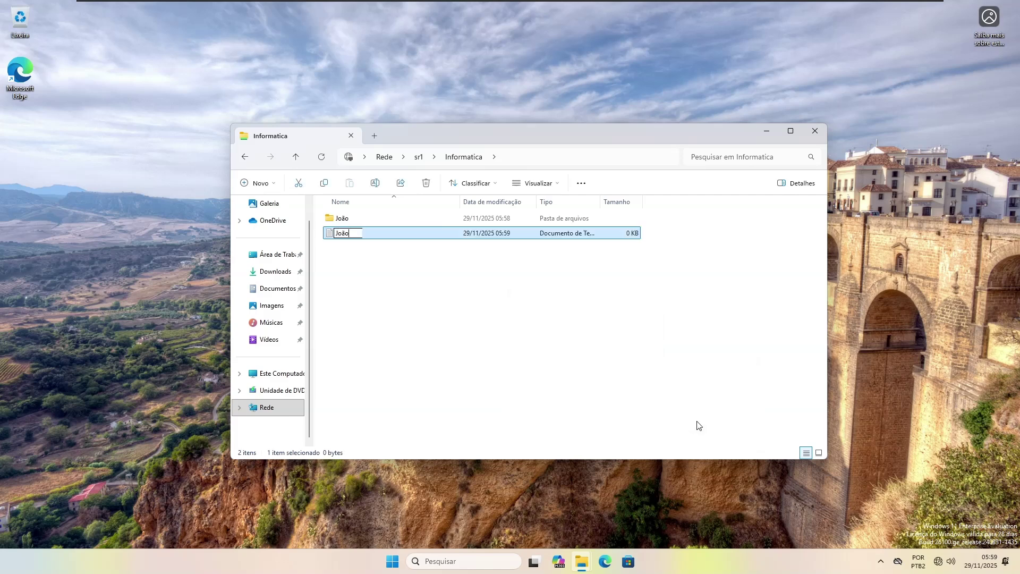
key(Return)
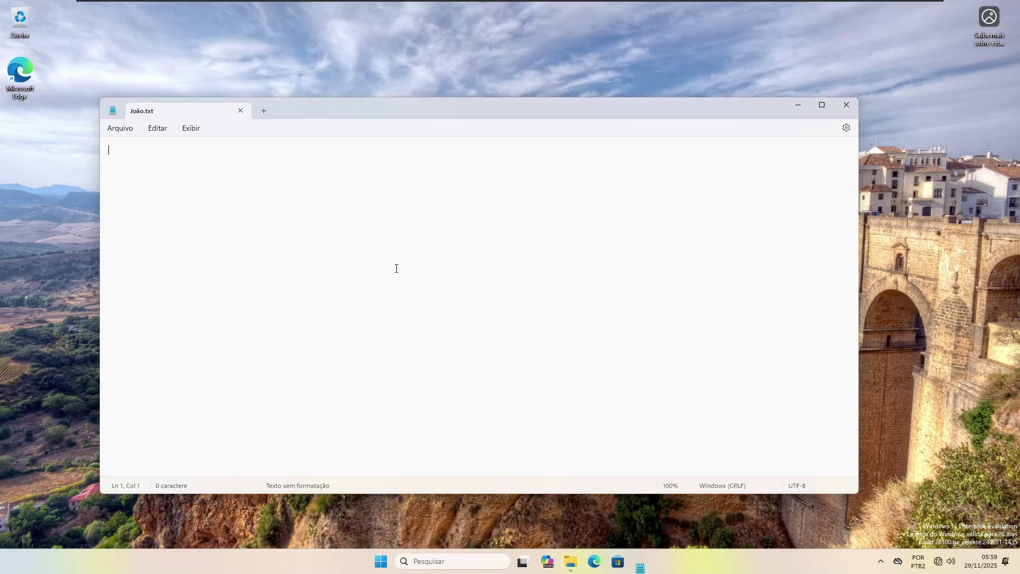
text(sdfasfau hawi hwuk)
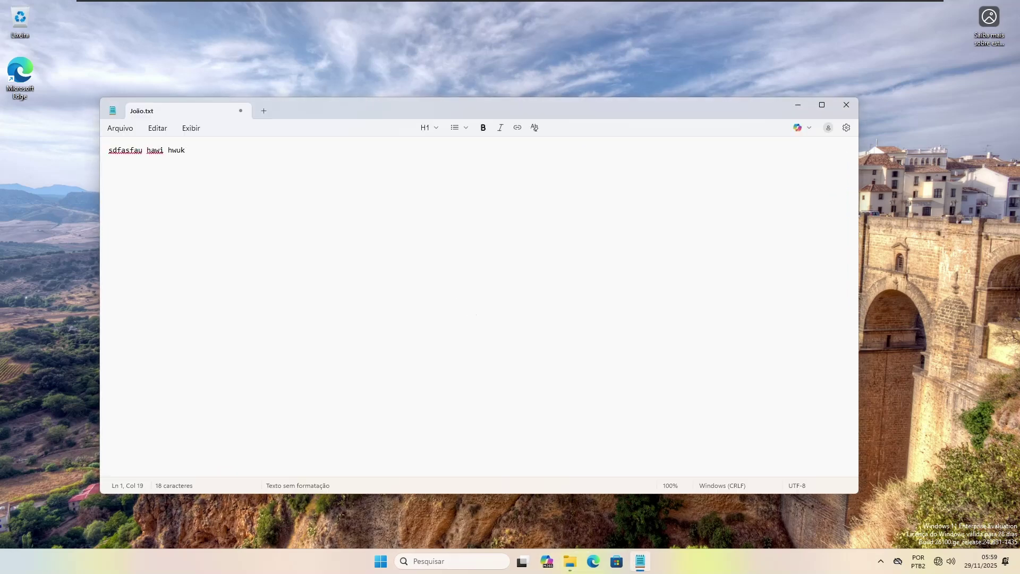
click(844, 107)
click(490, 312)
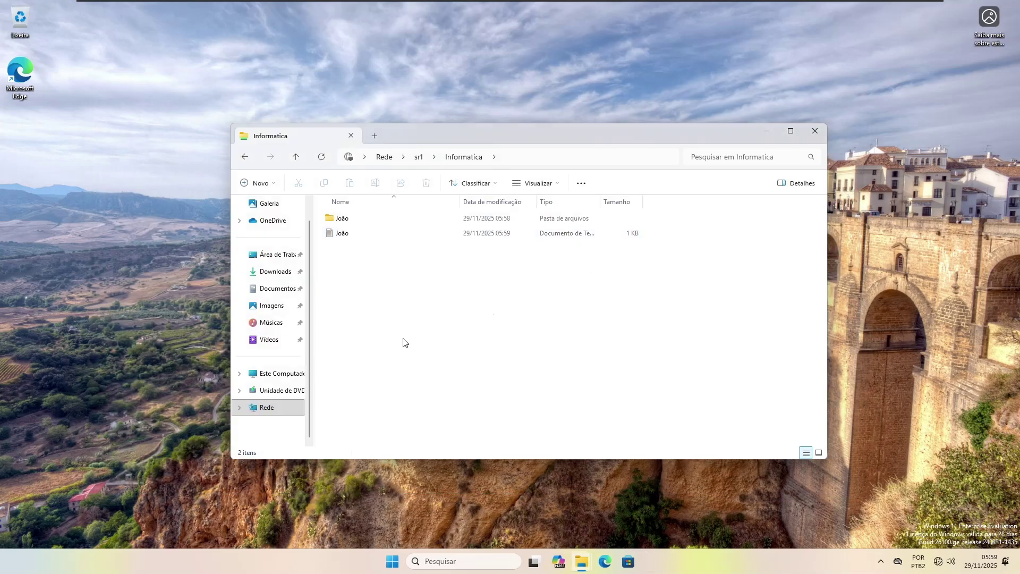
Step: Try opening the Chefia share on sr1, dismiss the access-denied error, close Explorer and open Start
click(419, 157)
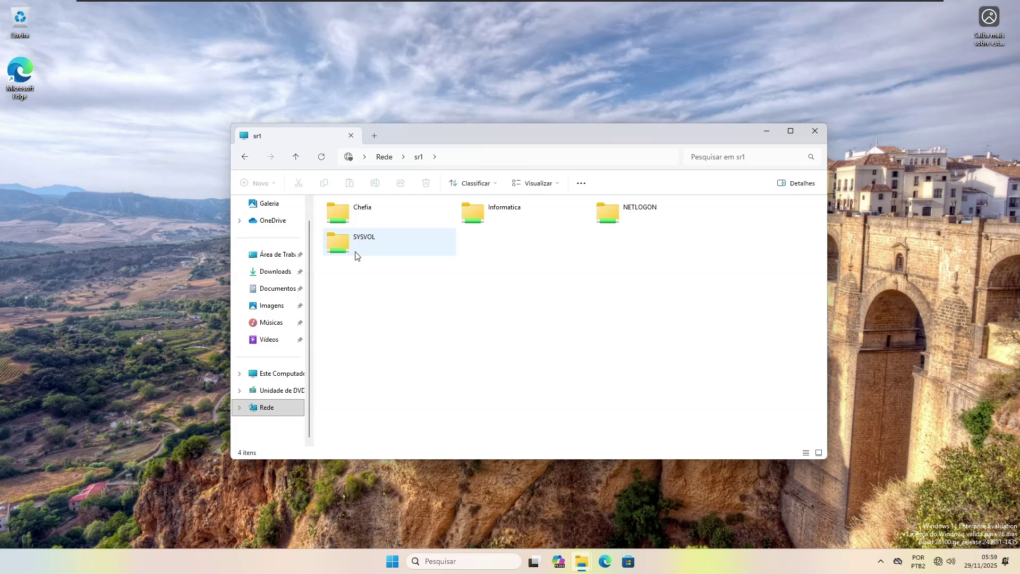
click(362, 213)
double_click(361, 211)
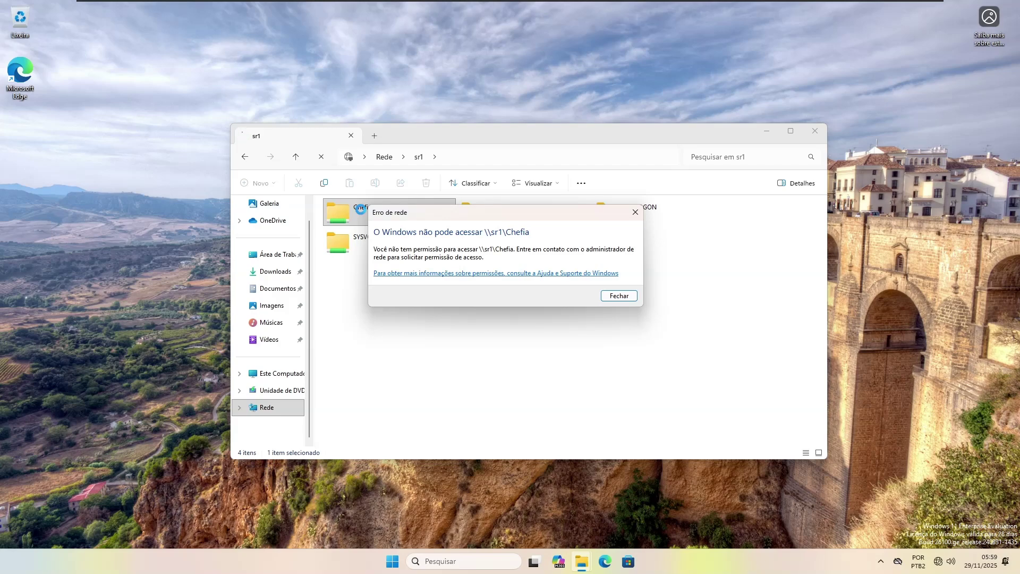
click(626, 296)
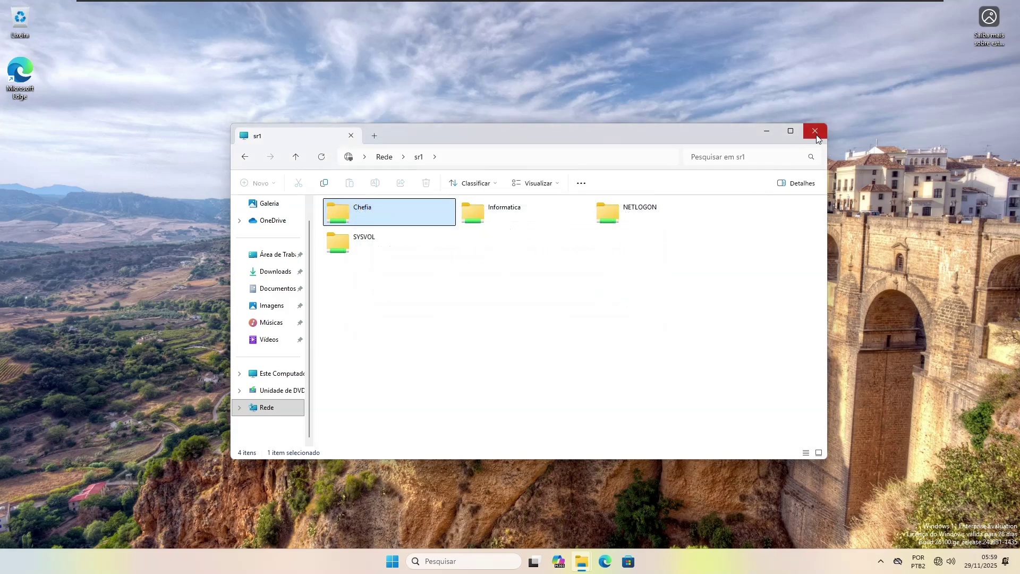
click(816, 135)
click(398, 567)
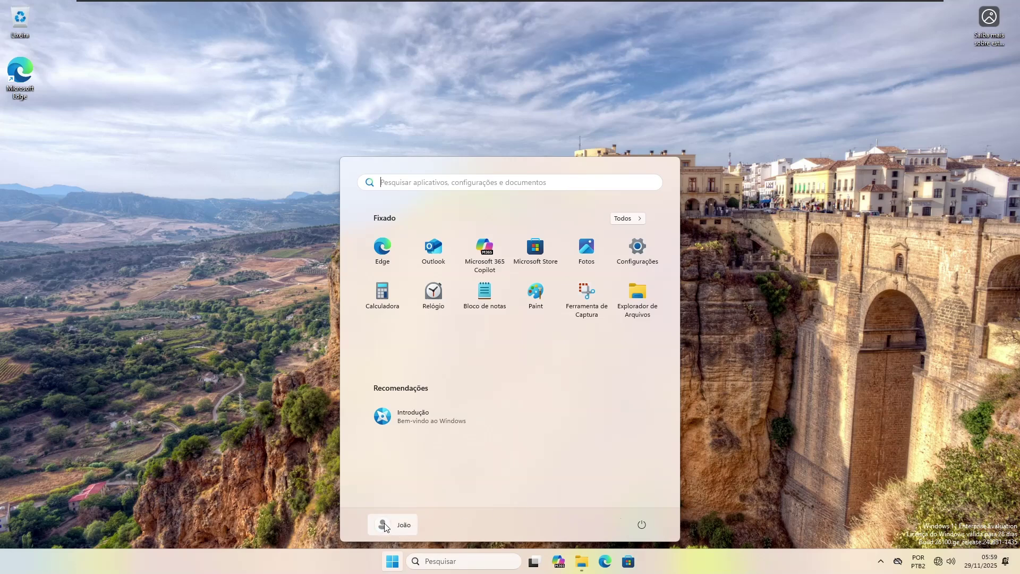
Step: Sign out and sign back in with the second IT domain account and its password
click(399, 525)
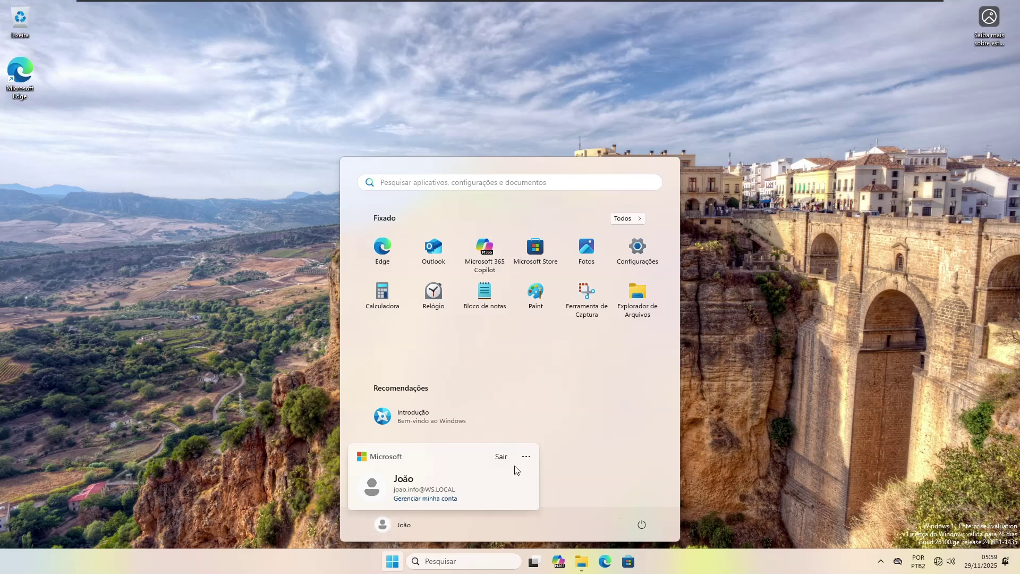
click(501, 457)
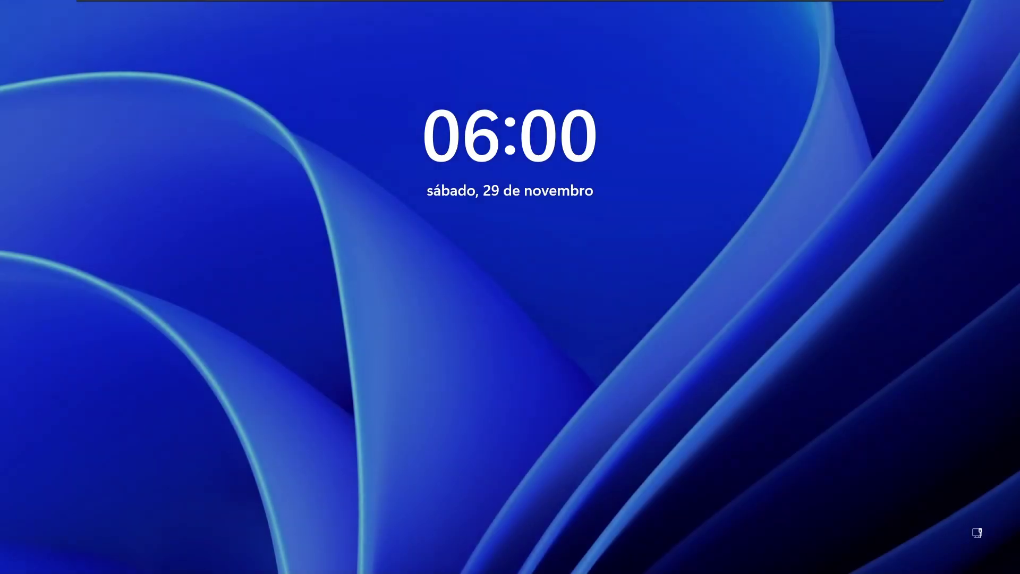
click(406, 237)
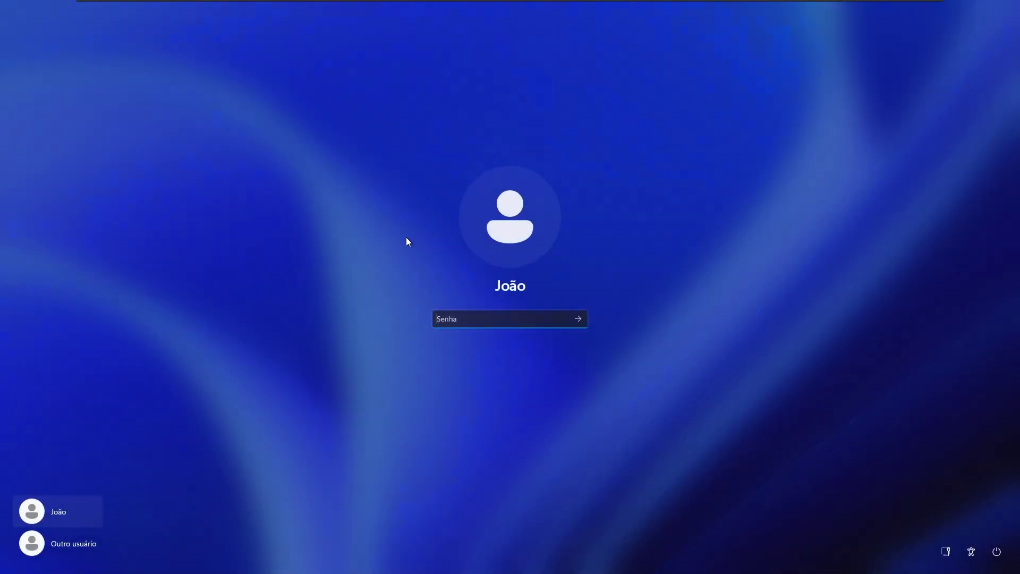
click(72, 557)
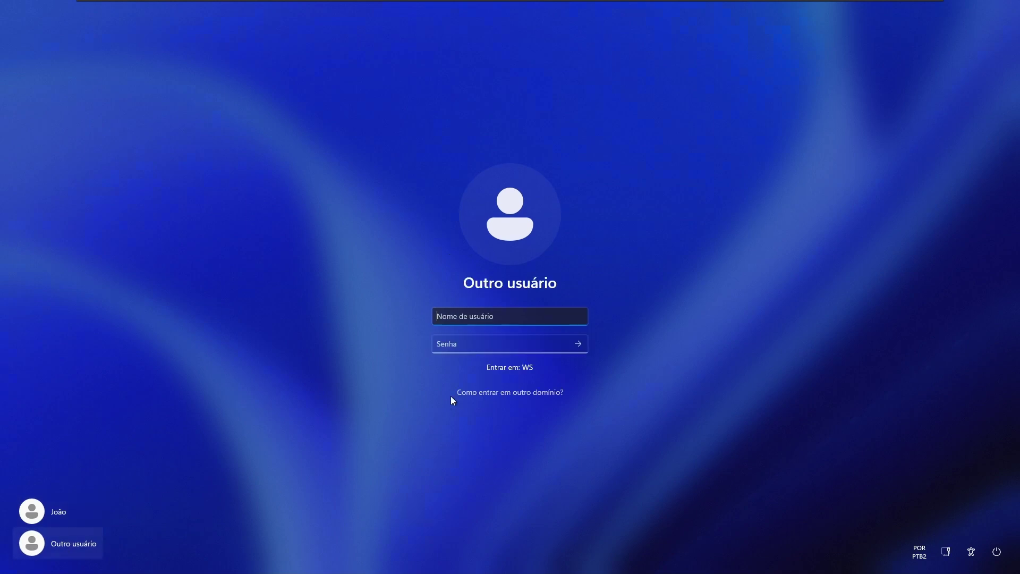
text(pedro.info)
key(Tab)
text(********)
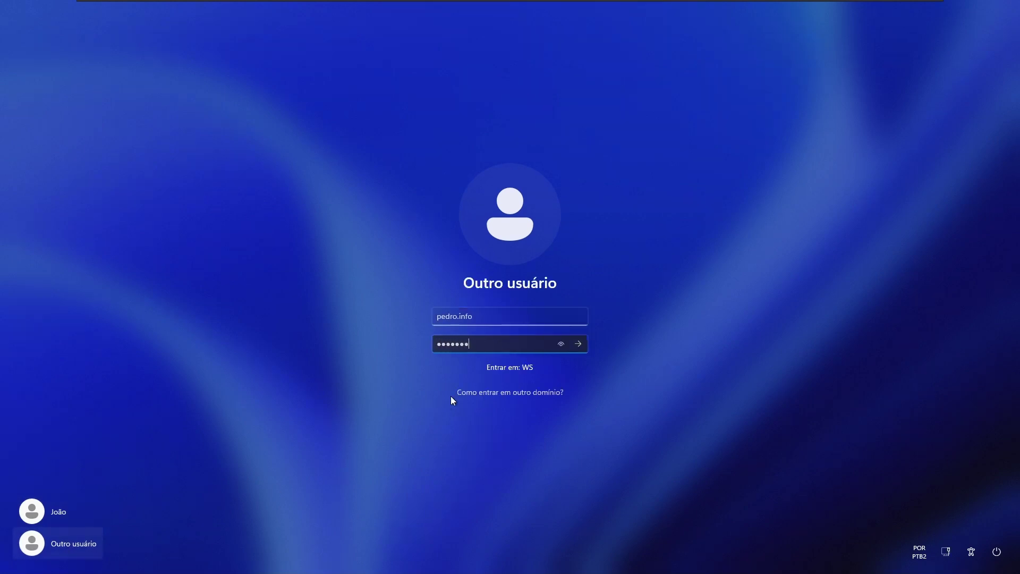
key(Return)
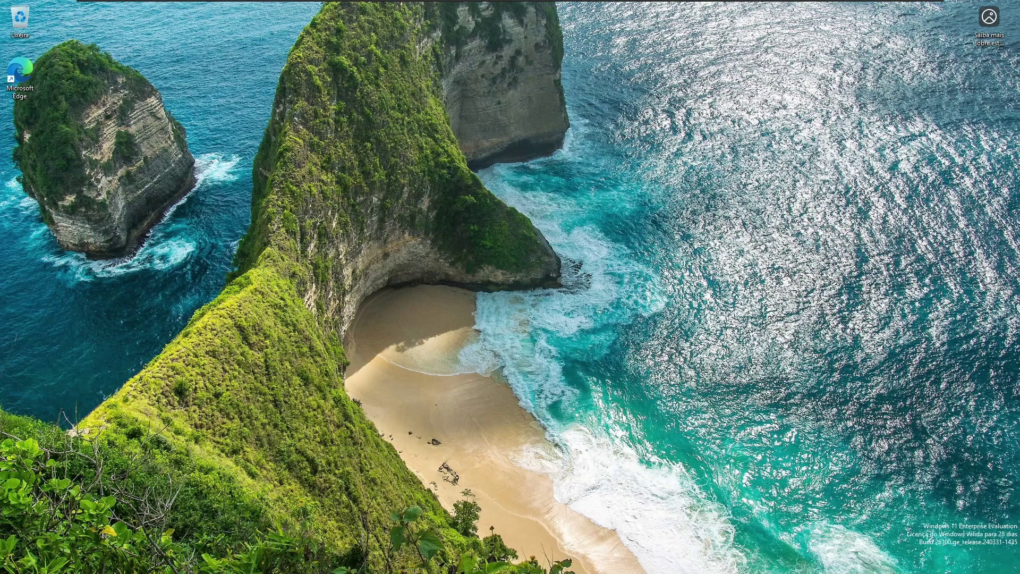
Step: Enter \\192.168.0.1 in the Run prompt on the new desktop
key(super)
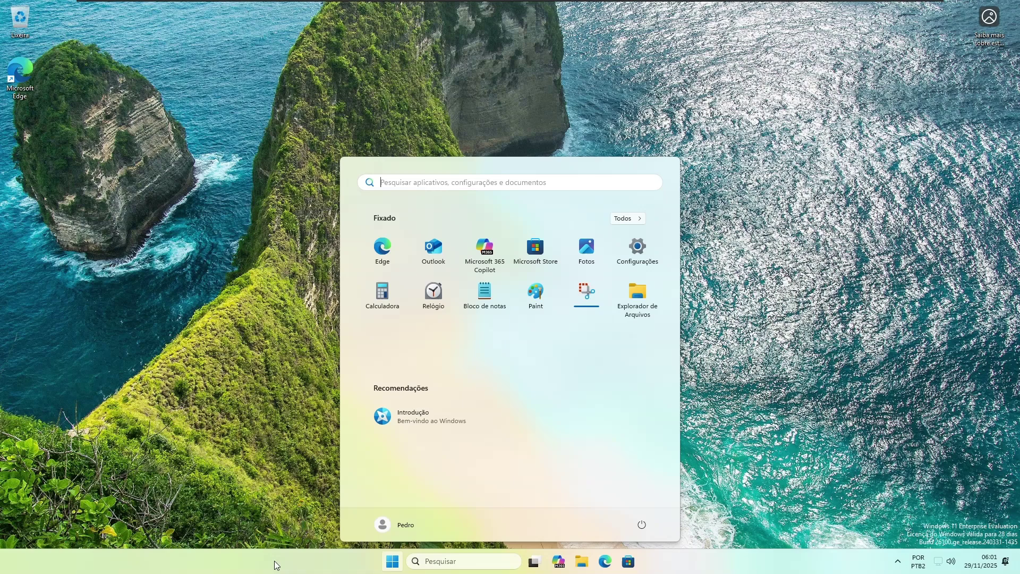
key(super)
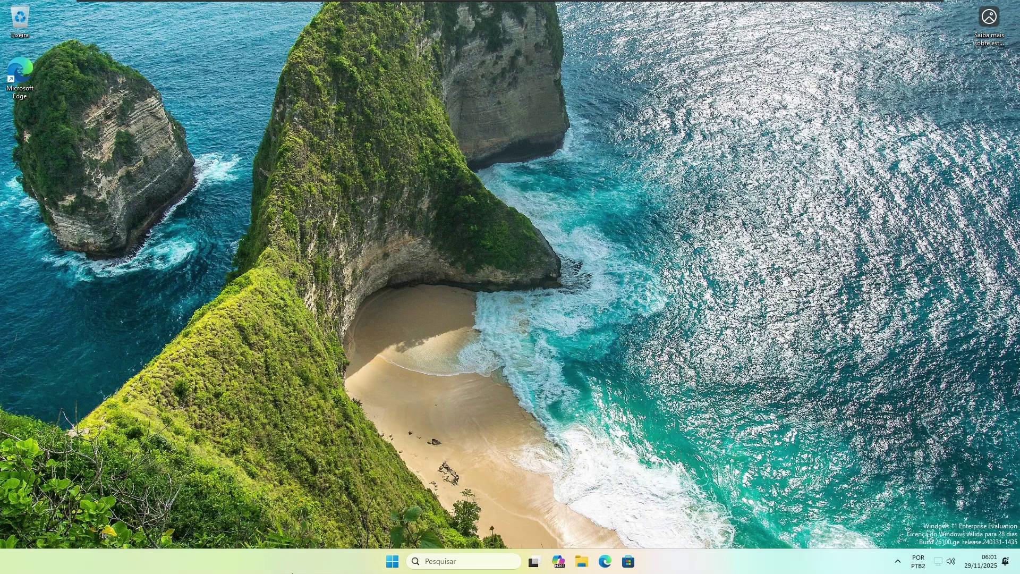
key(super+r)
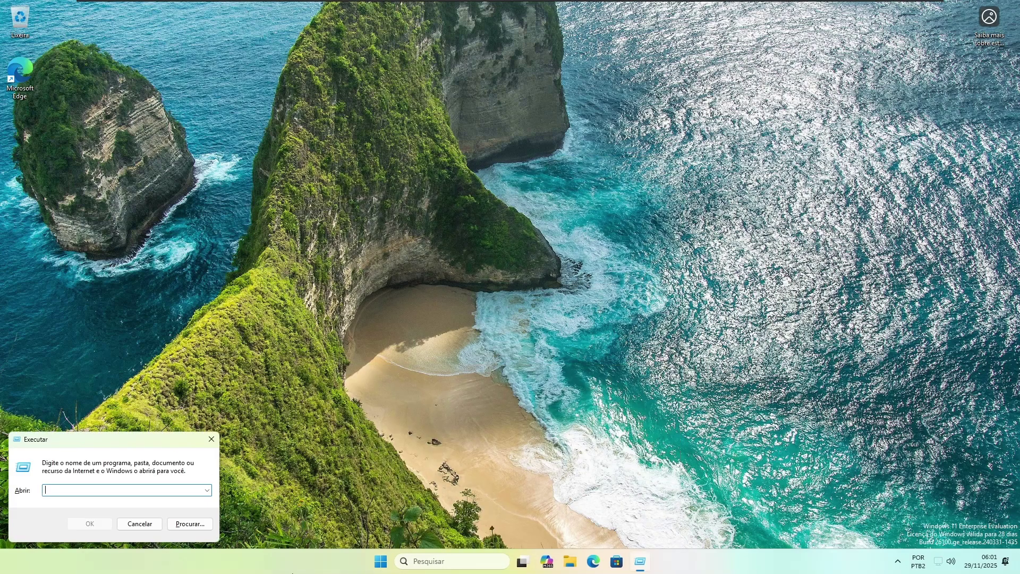
text(\\192.168.0.1)
Step: In the server's Informatica share, create a text document named after the user and write 'gegesgsf' in it
key(Return)
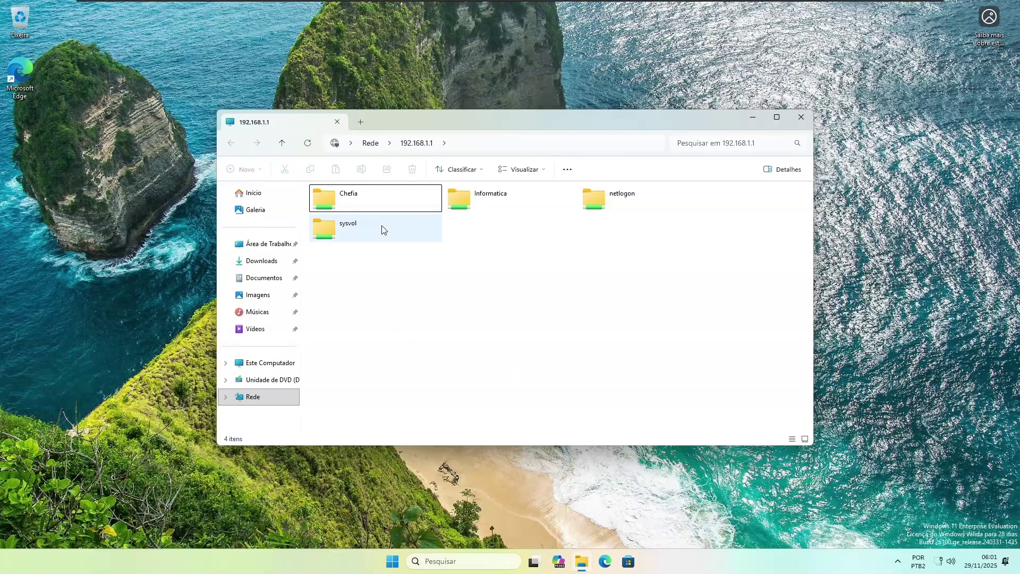
double_click(514, 202)
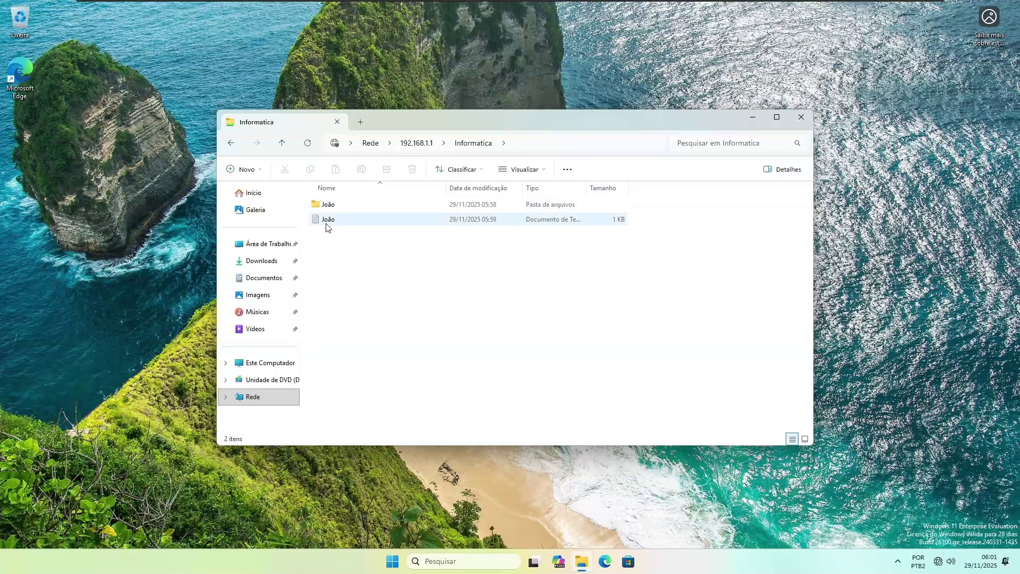
right_click(490, 278)
mouse_move(503, 345)
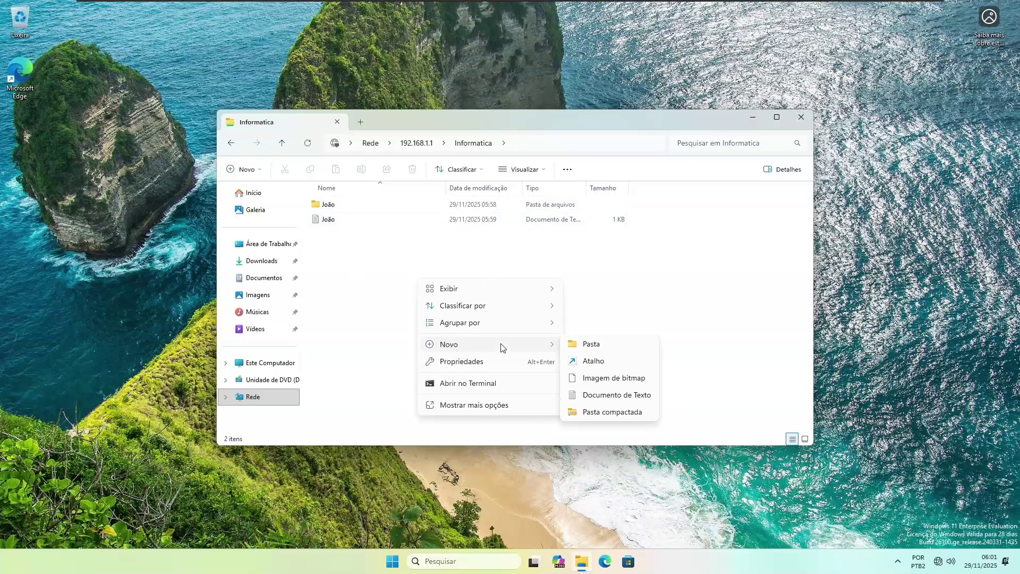
click(612, 398)
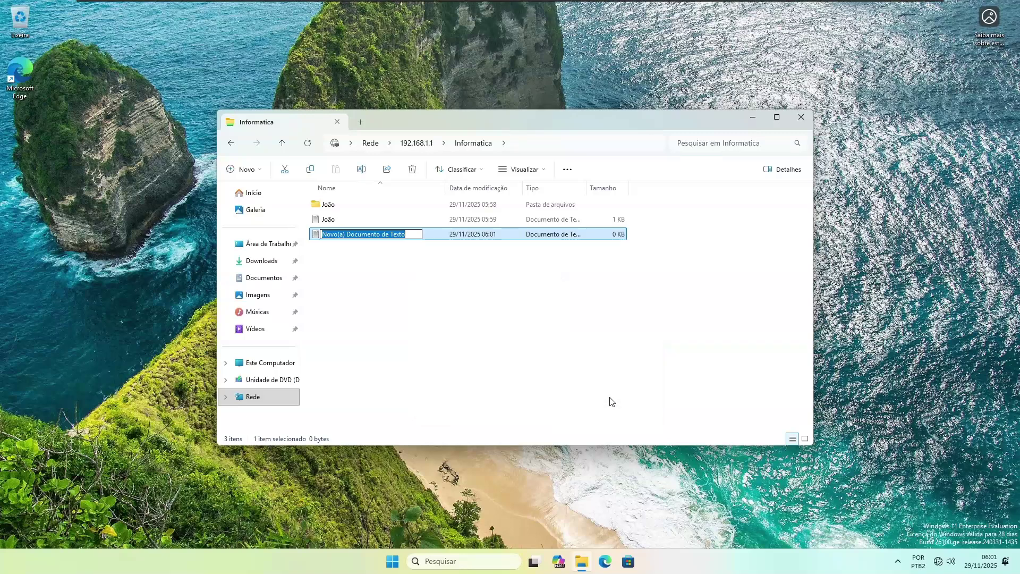
text(Pedro)
key(Return)
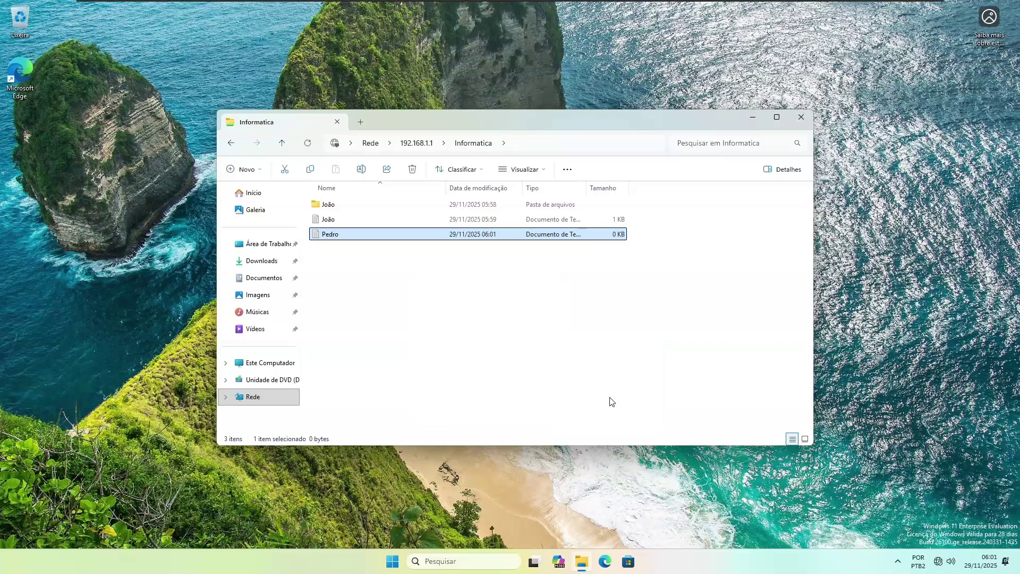
key(Return)
text(gegesgsfh)
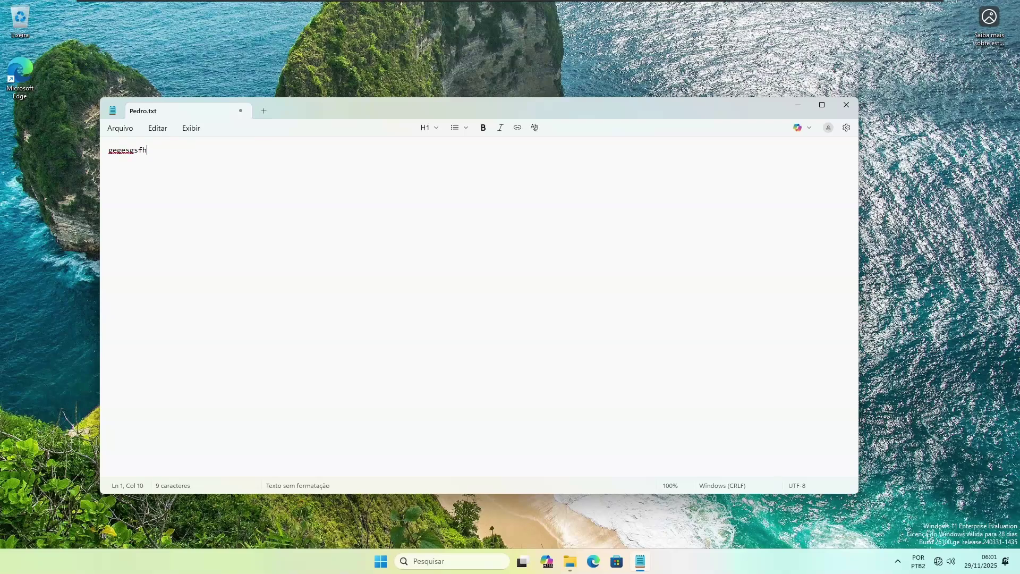
key(BackSpace)
click(847, 105)
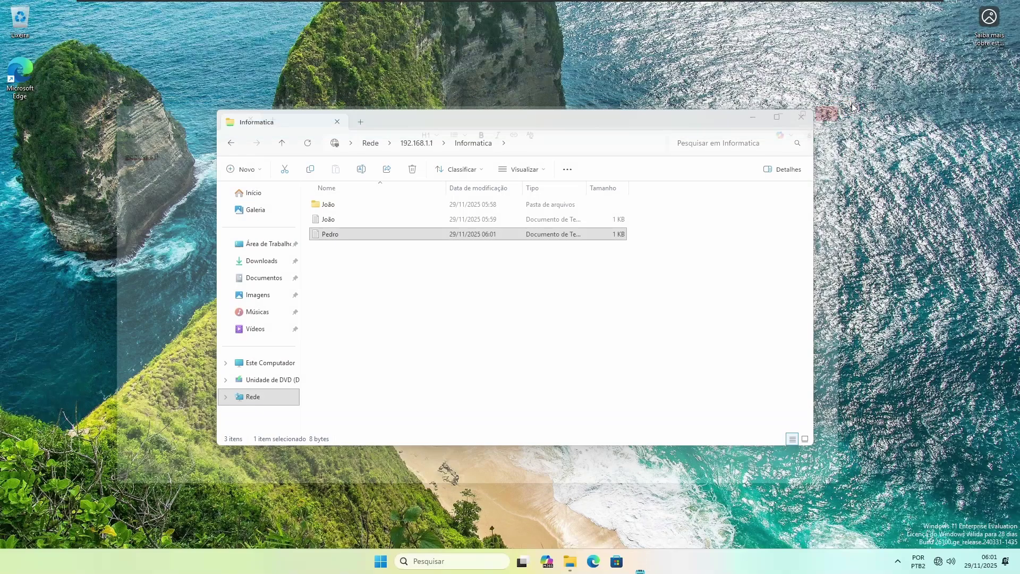
Step: Add a new folder with the same user name in Informatica
right_click(484, 334)
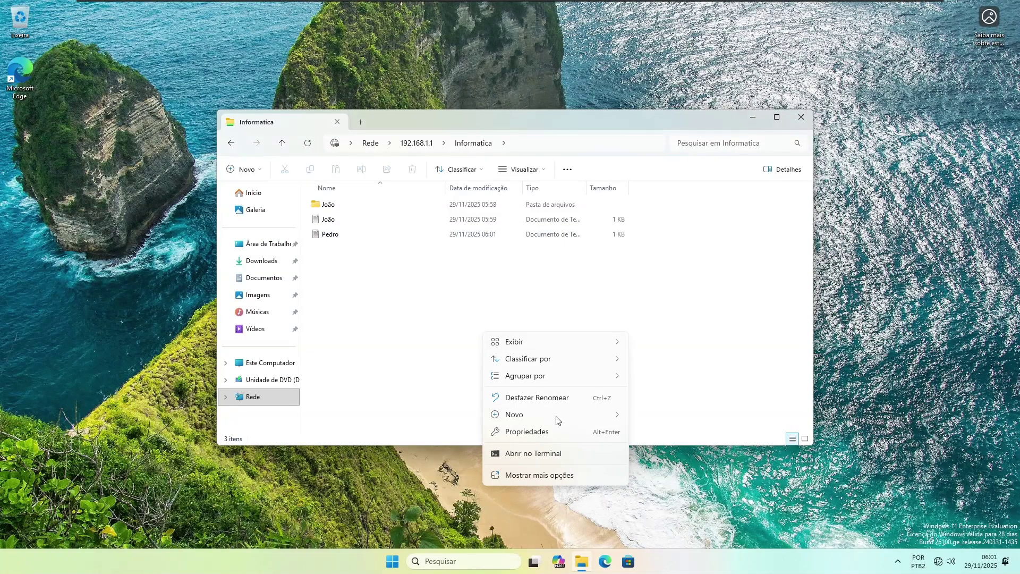
mouse_move(563, 416)
click(673, 419)
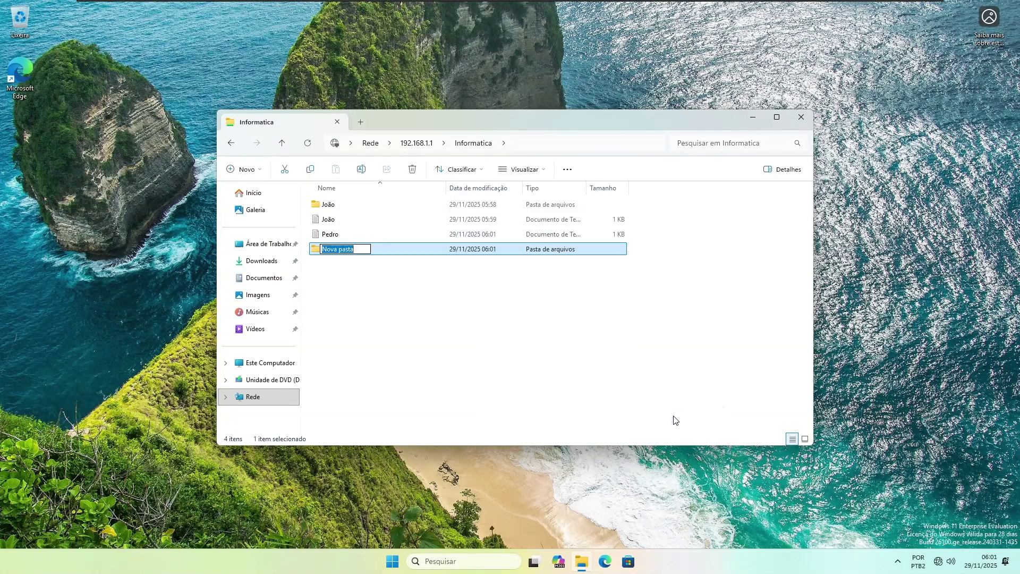
text(Pedro)
key(Return)
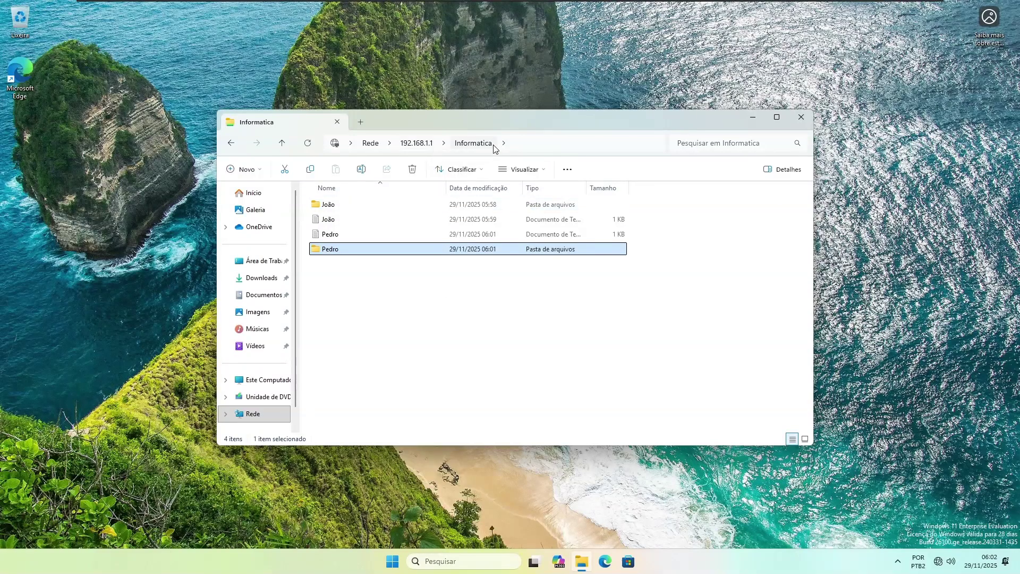
Step: Try opening Chefia from the 192.168.1.1 share list, dismiss the denial, and close Explorer
click(417, 148)
double_click(358, 200)
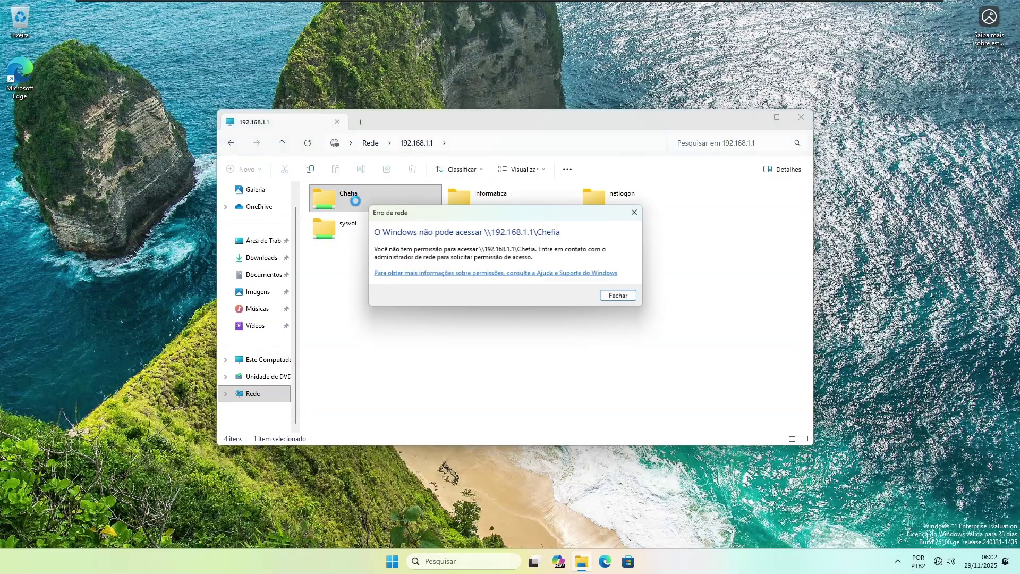
click(620, 296)
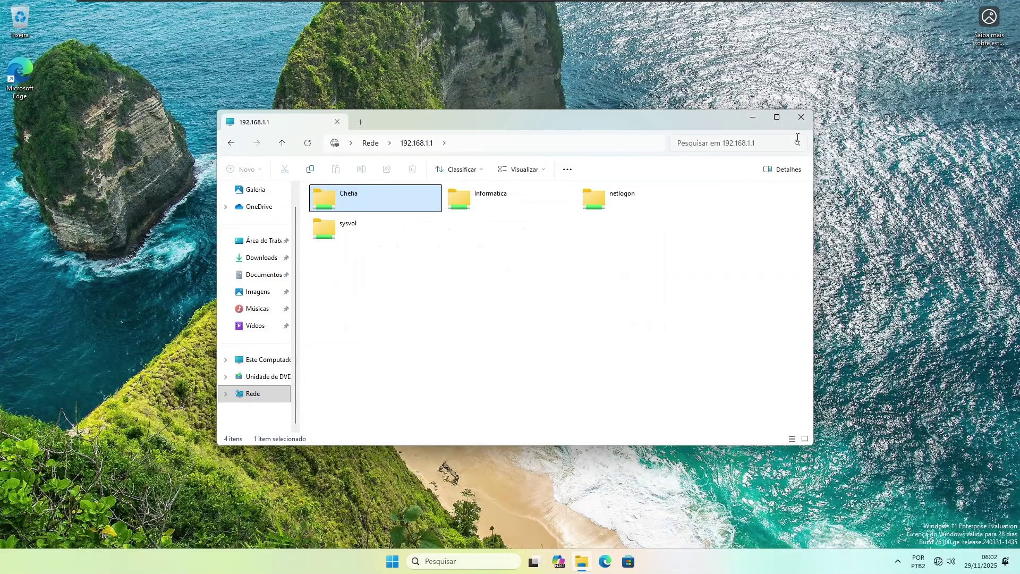
click(802, 118)
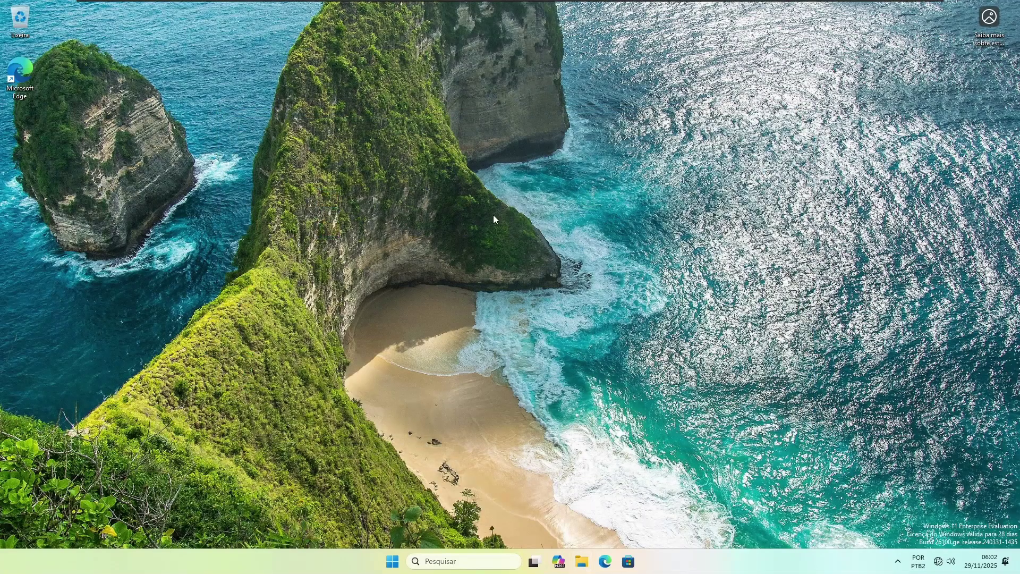
Step: Create a desktop shortcut to the sr1 server named 'Servidor de Dados'
right_click(548, 292)
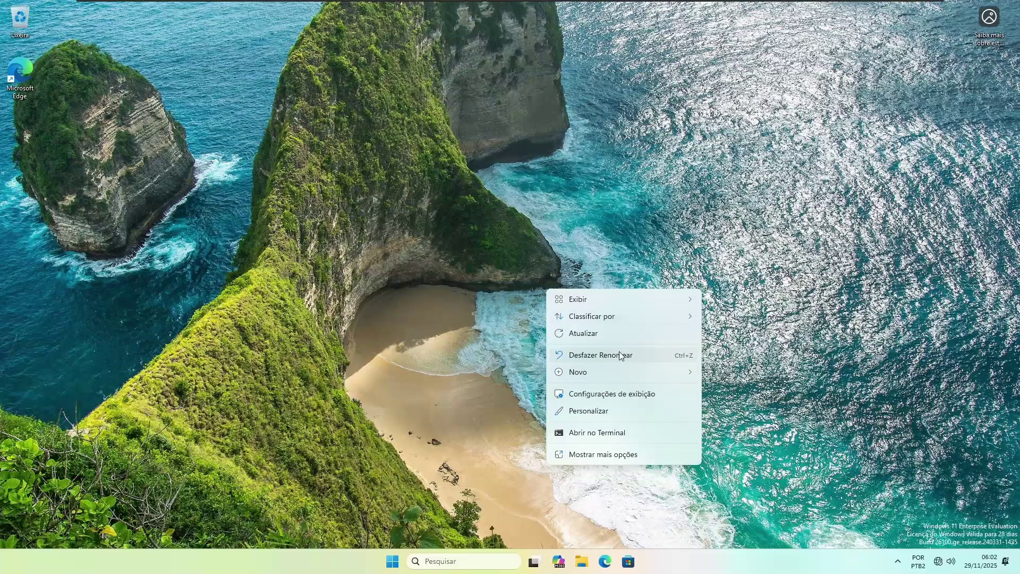
mouse_move(615, 374)
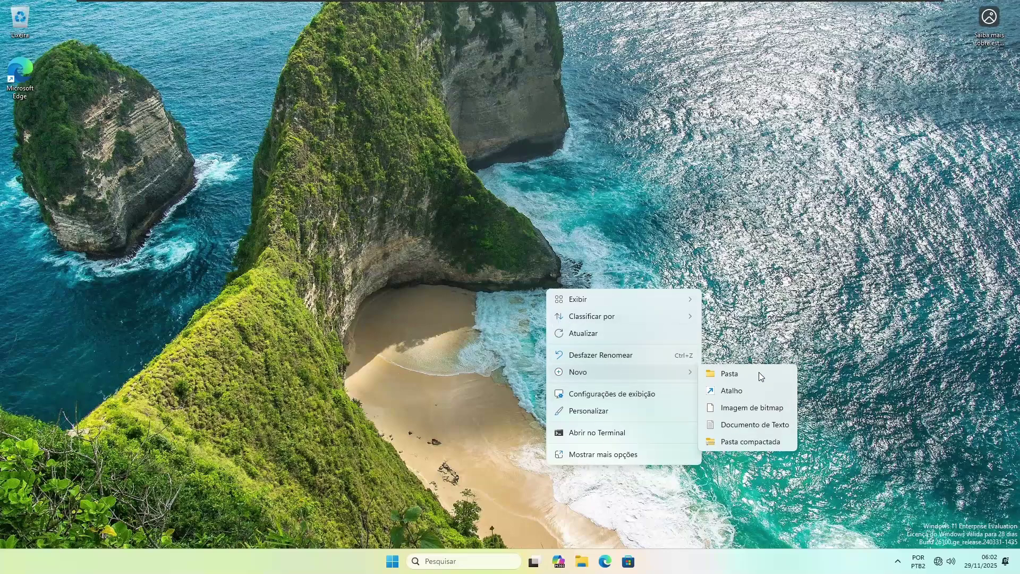
click(748, 391)
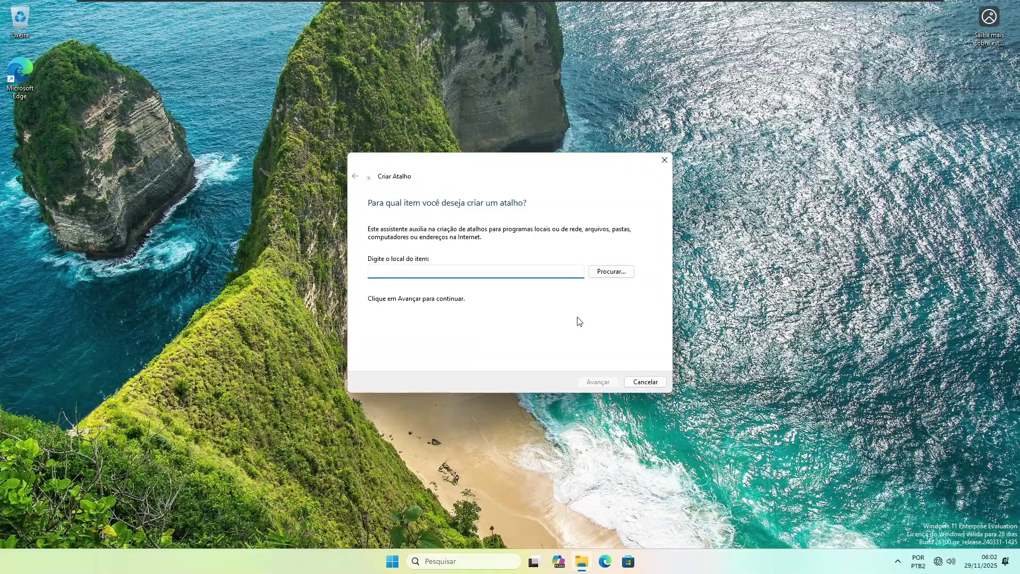
text(\\sr1)
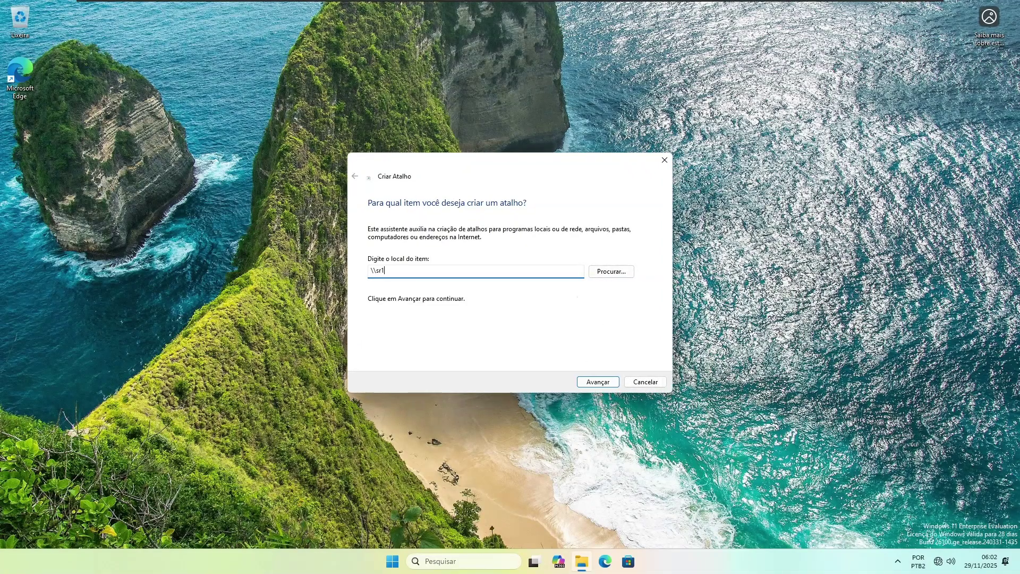
key(Return)
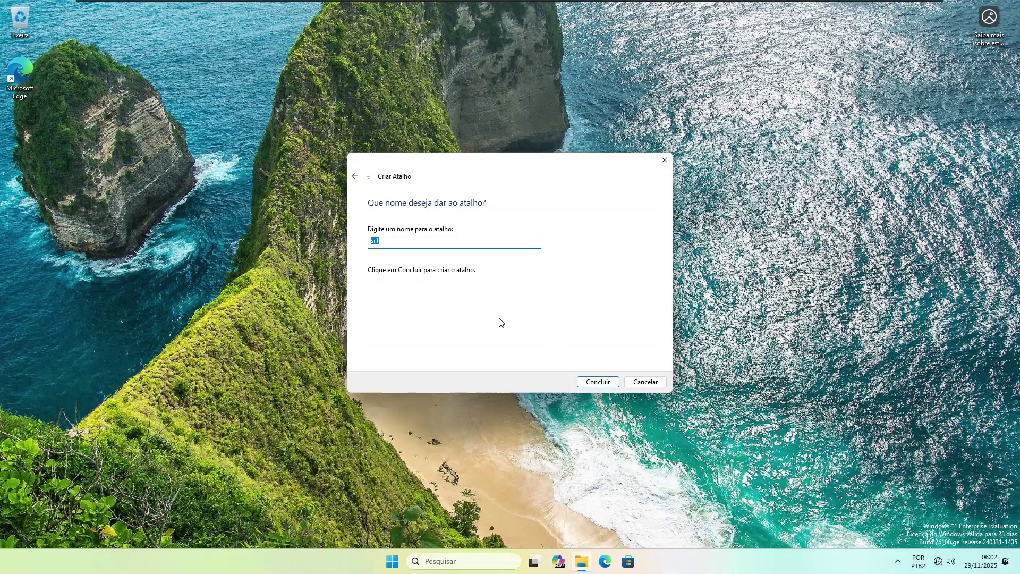
text(S)
text(idor de Dados)
key(Return)
Step: Move the shortcut under Microsoft Edge and test that it opens sr1's shares
drag(543, 291, 40, 151)
double_click(38, 147)
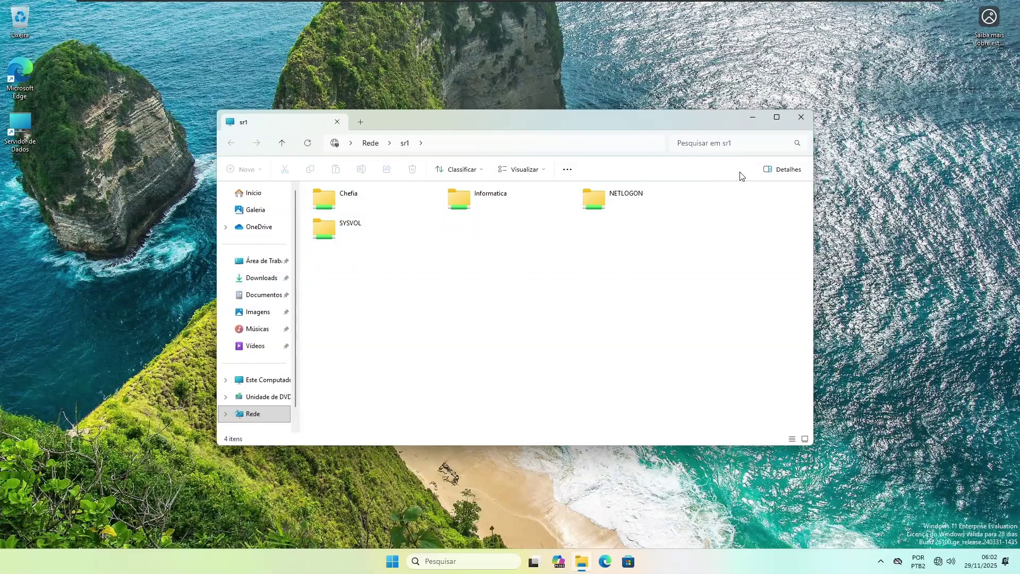
click(801, 118)
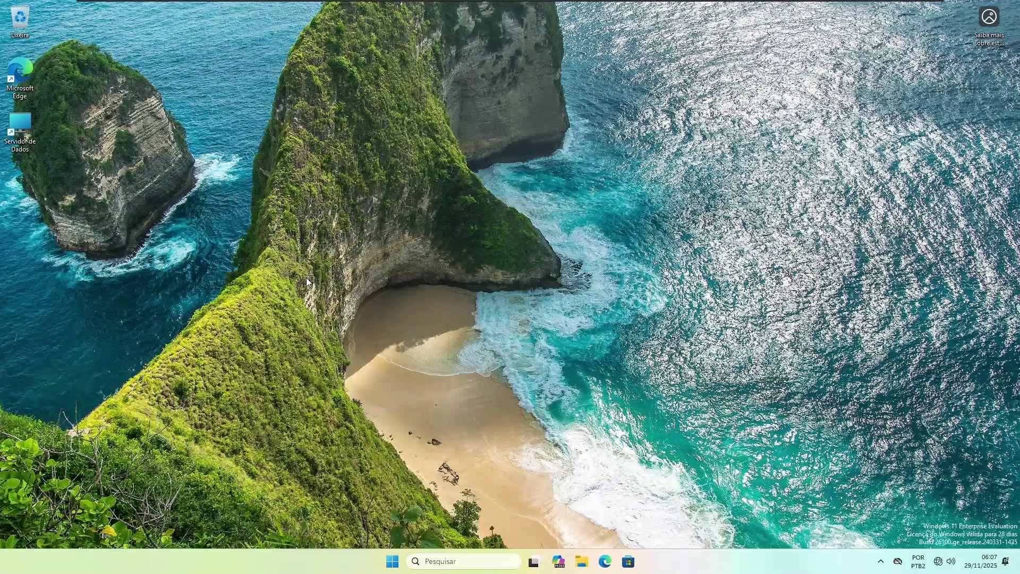
Step: Map network drive P: to \\sr1\informatica from This PC
click(580, 565)
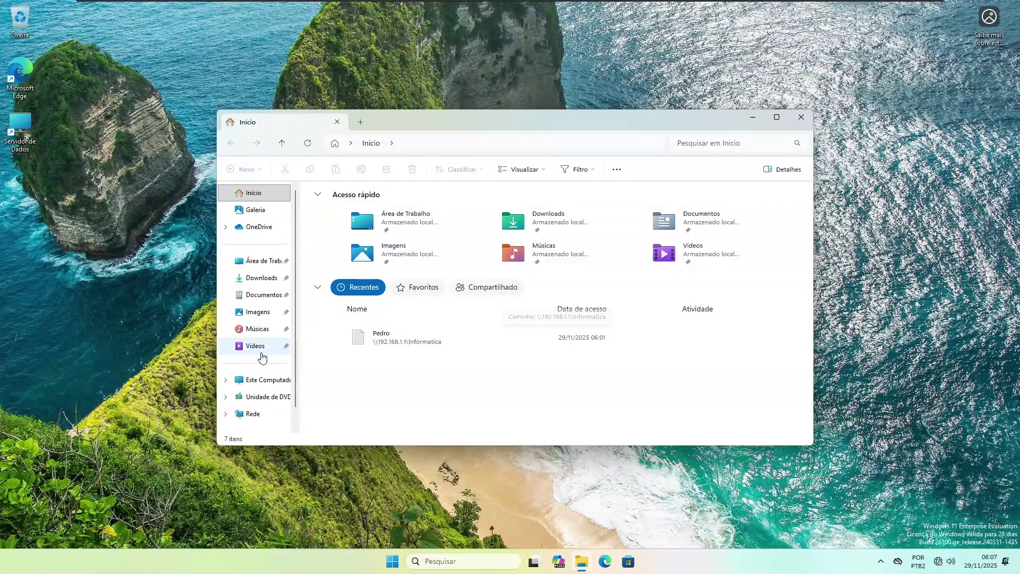
click(279, 385)
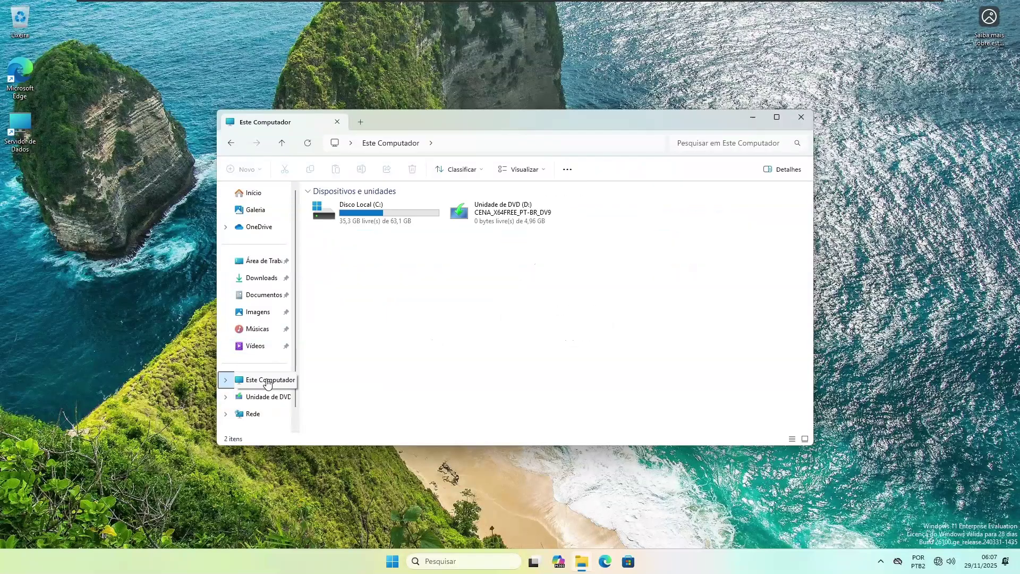
click(568, 170)
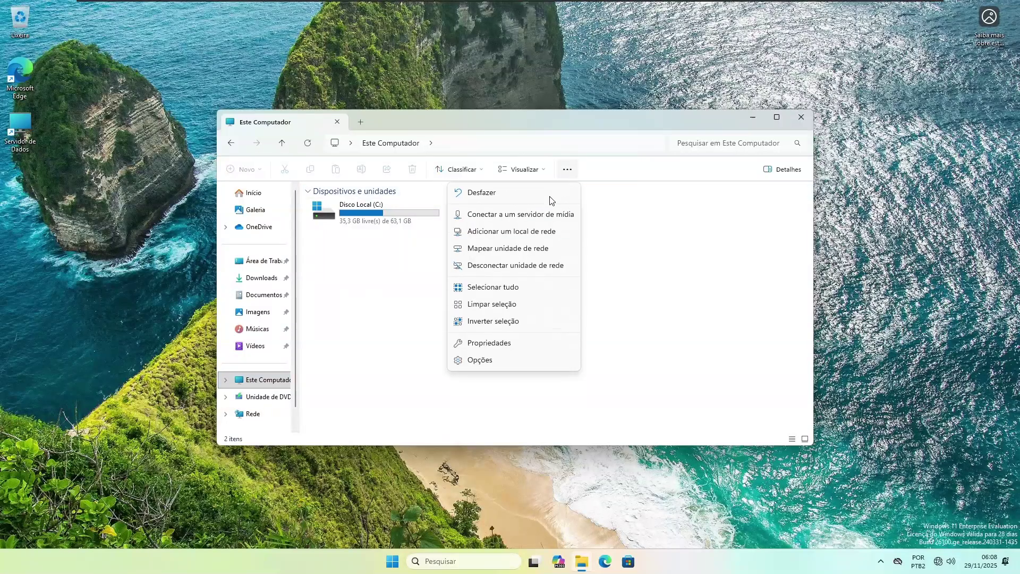
click(511, 250)
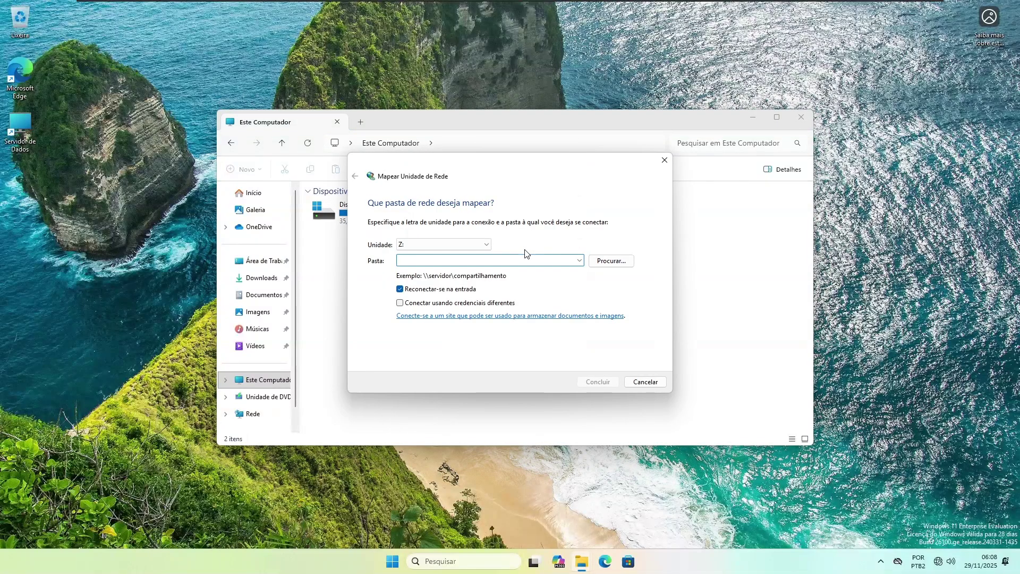
click(441, 244)
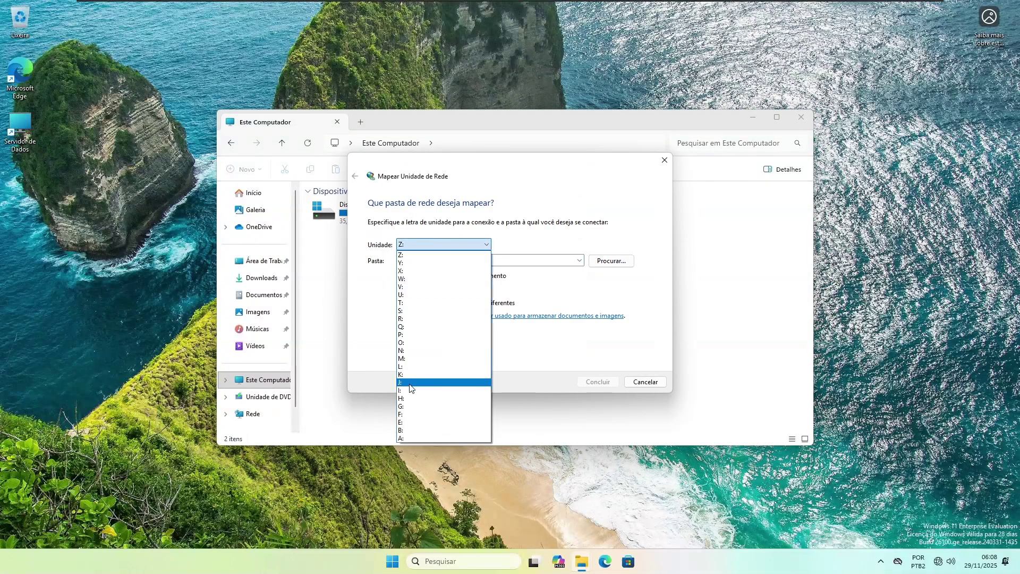
click(403, 336)
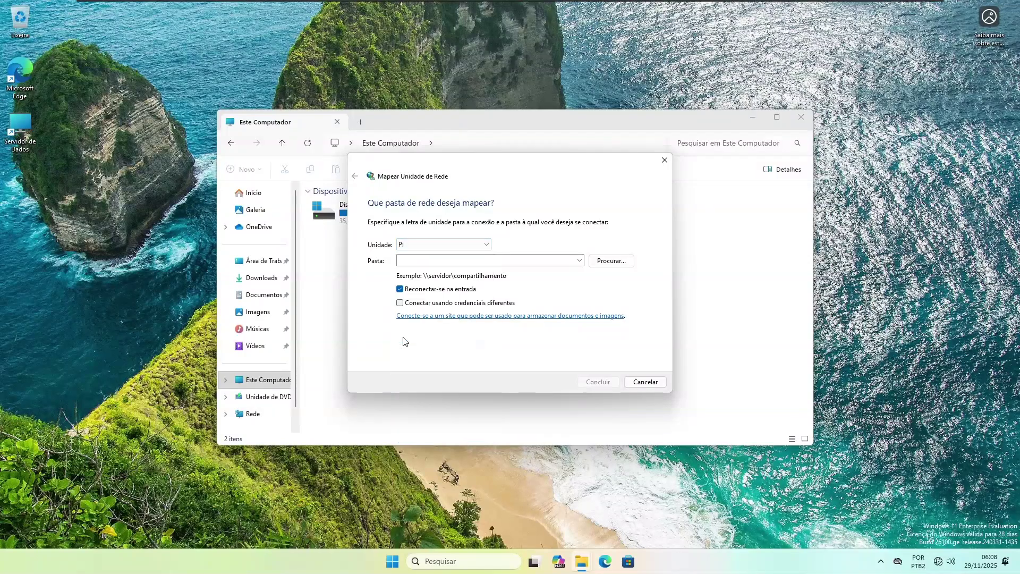
click(455, 261)
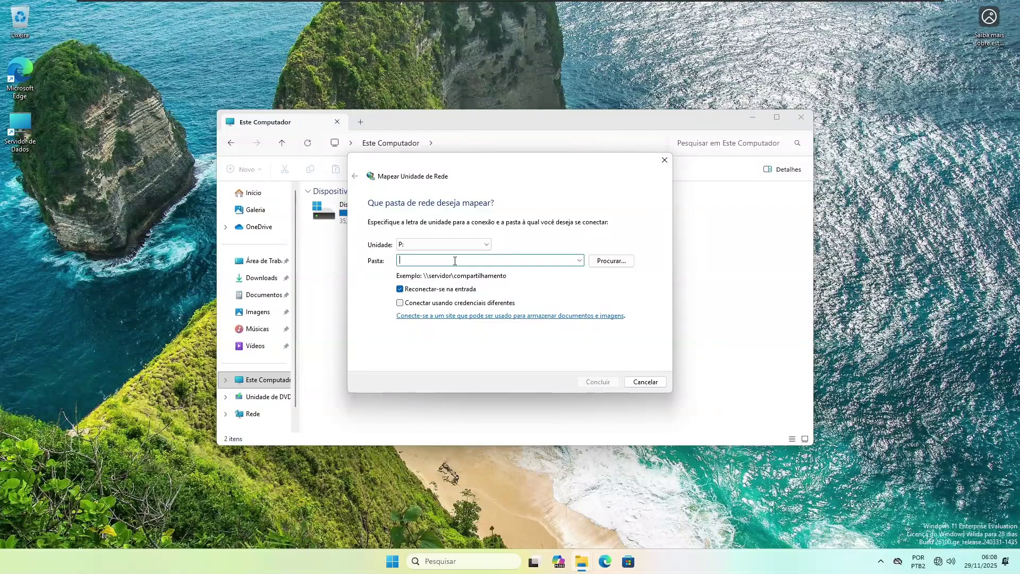
text(\\sr1\informatica)
click(600, 384)
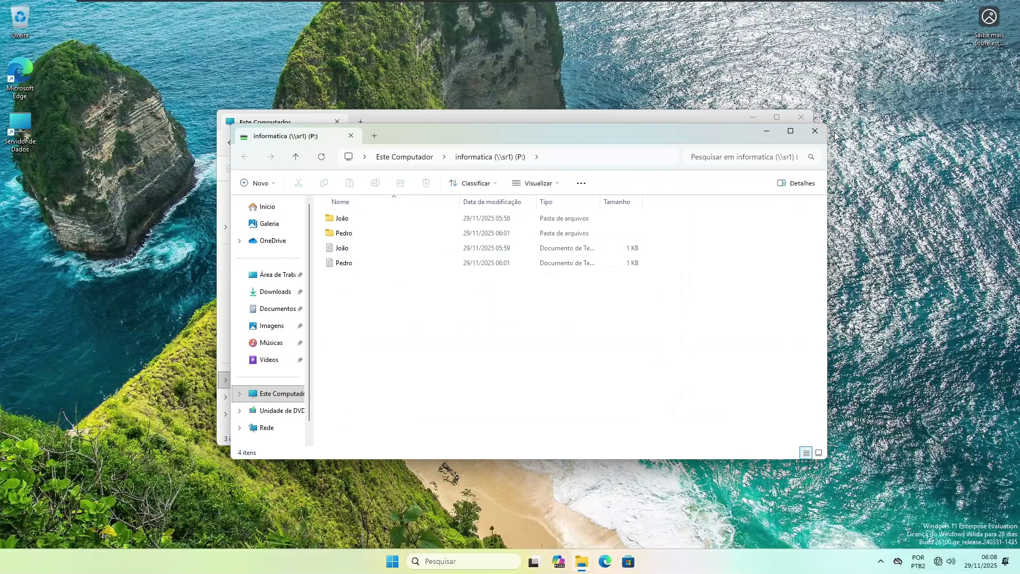
Step: Open the mapped P: drive to check it, return to the drive list, and close Explorer
click(816, 133)
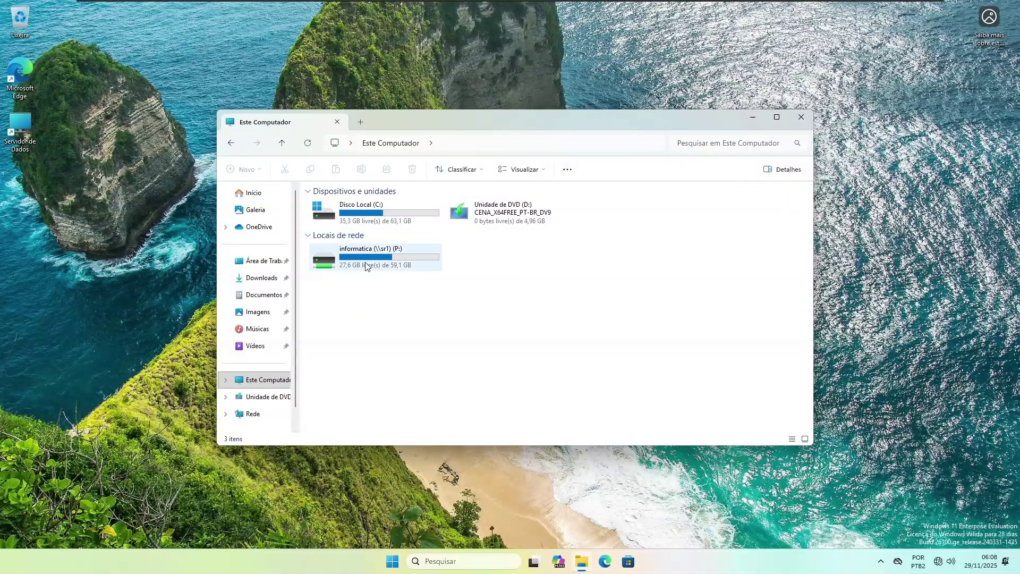
double_click(388, 261)
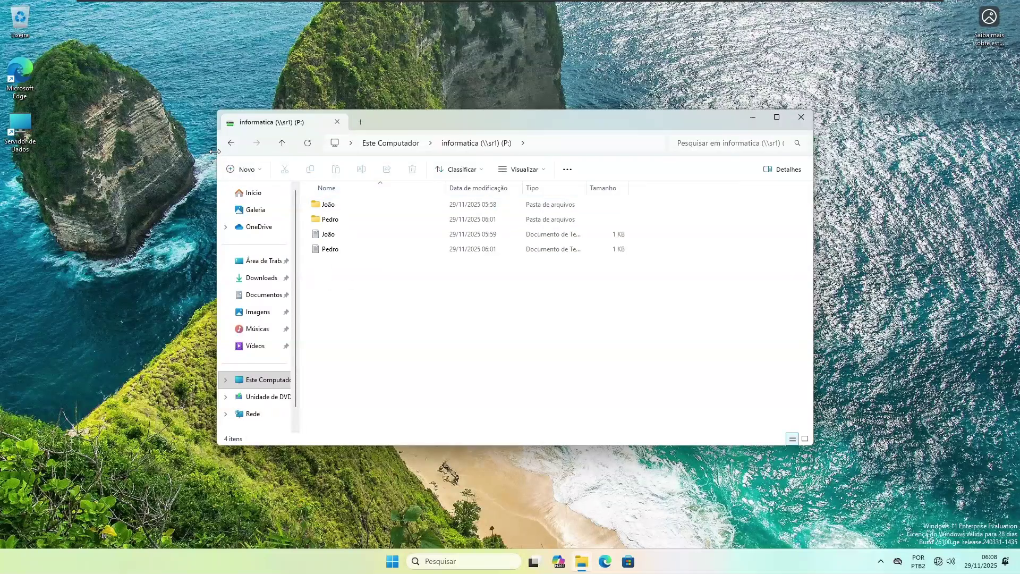
click(231, 143)
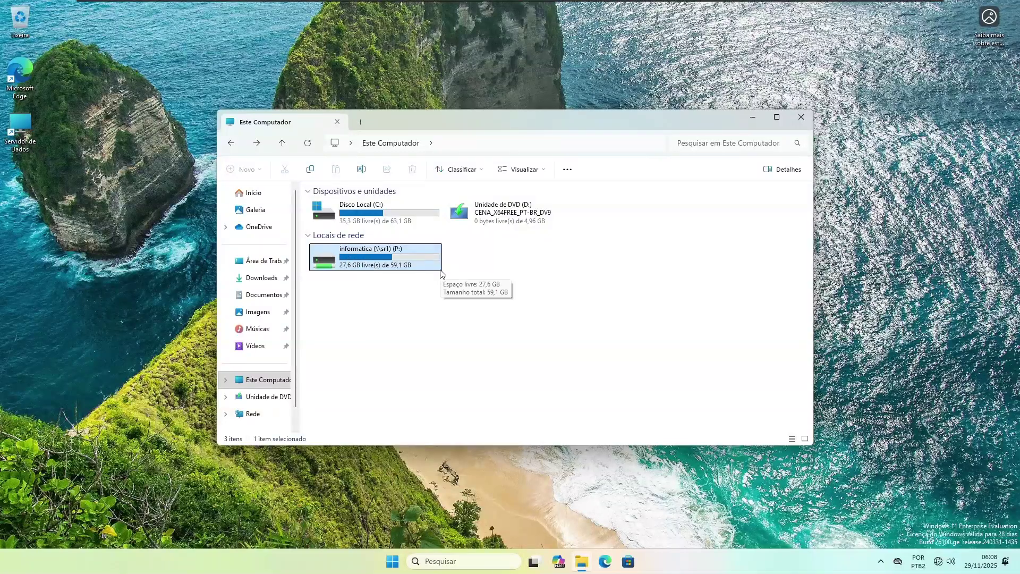
click(801, 118)
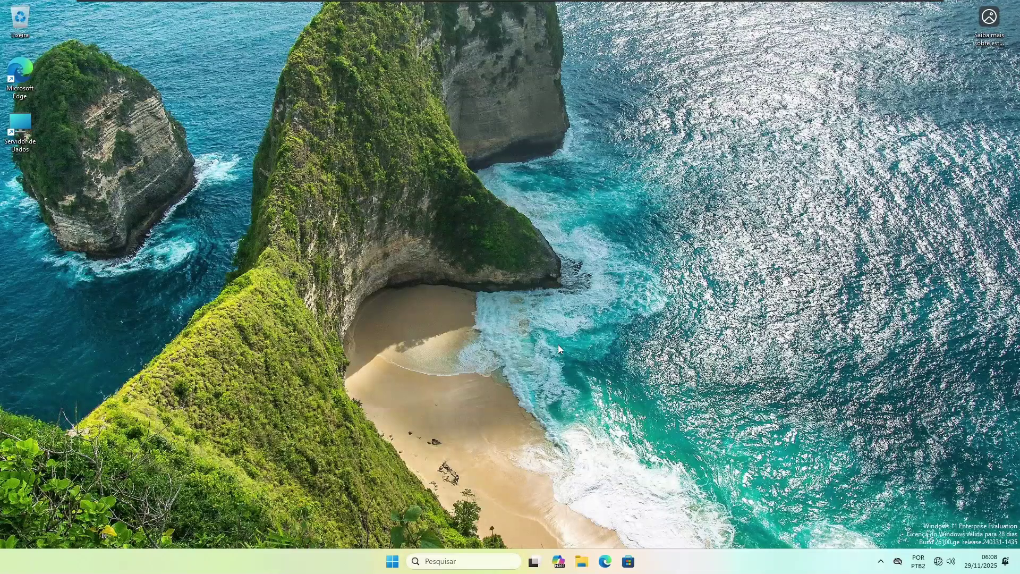
Step: Sign the current user out of Windows 11 from the Start menu's account options (Sair)
click(394, 562)
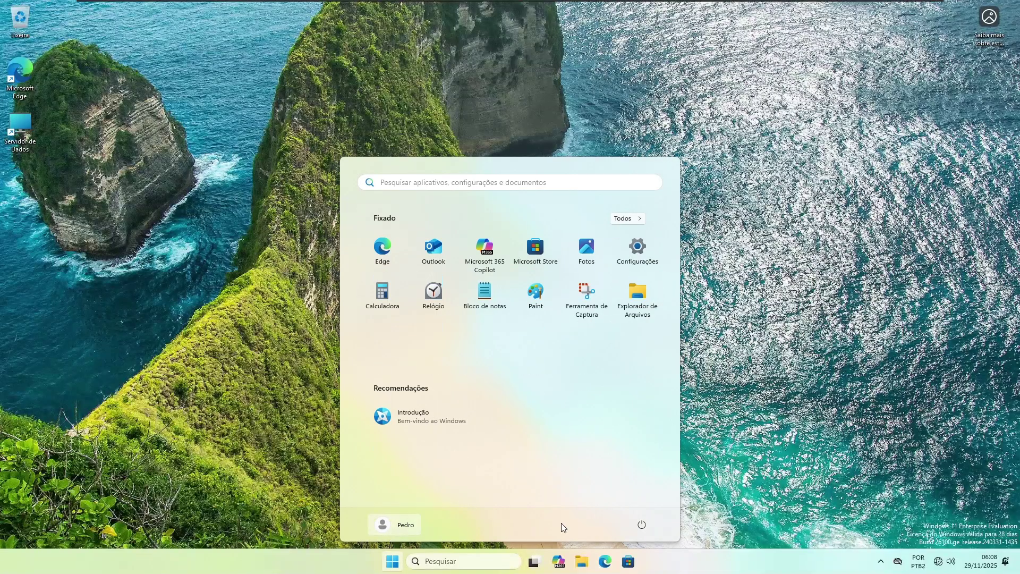
click(401, 519)
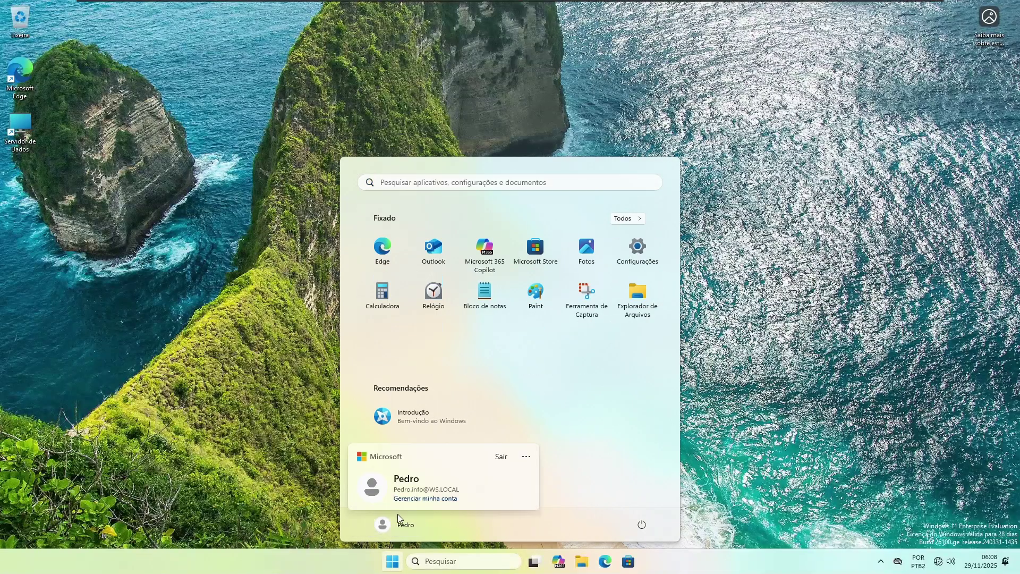
click(502, 456)
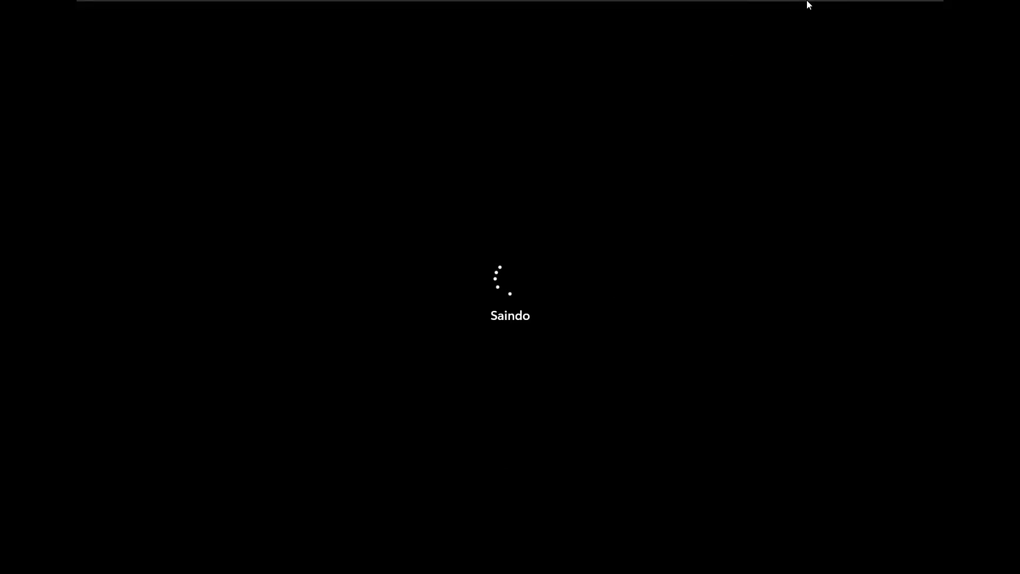
mouse_move(892, 12)
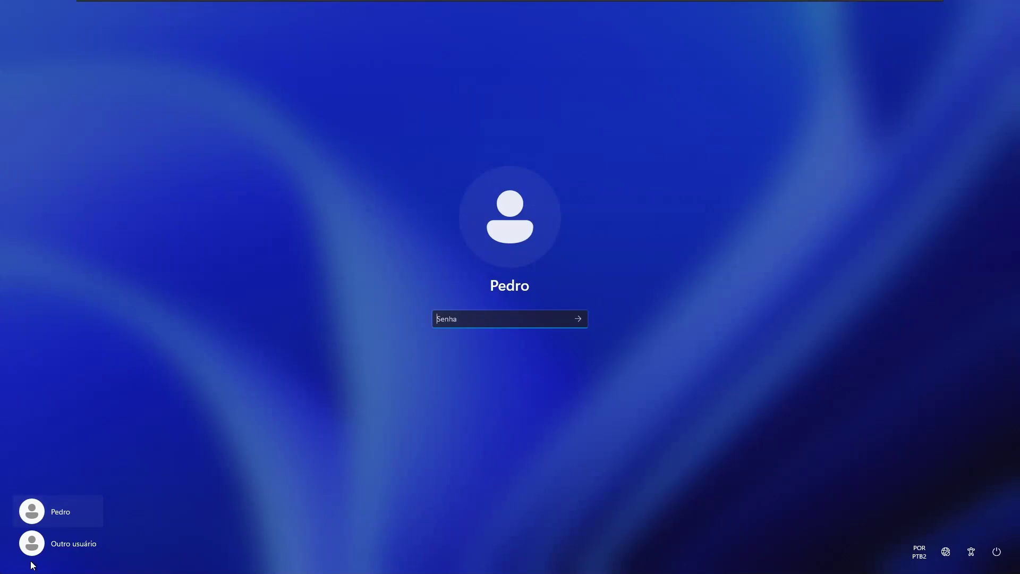
Step: Sign in as a different user, the domain account gambiarras.chefia, with its password
click(67, 542)
text(gambiarras)
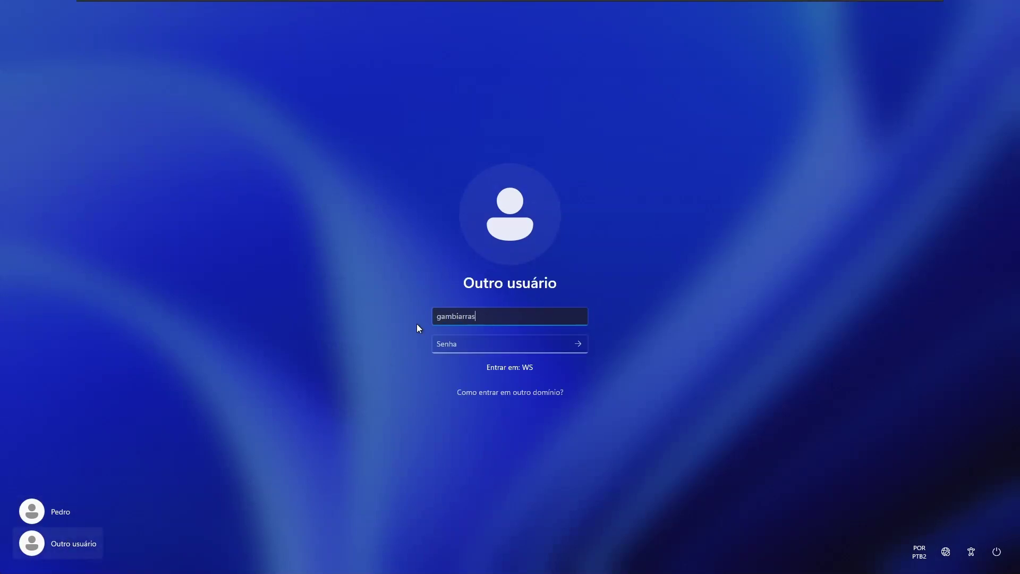
text(.chefia)
key(Tab)
text(••••)
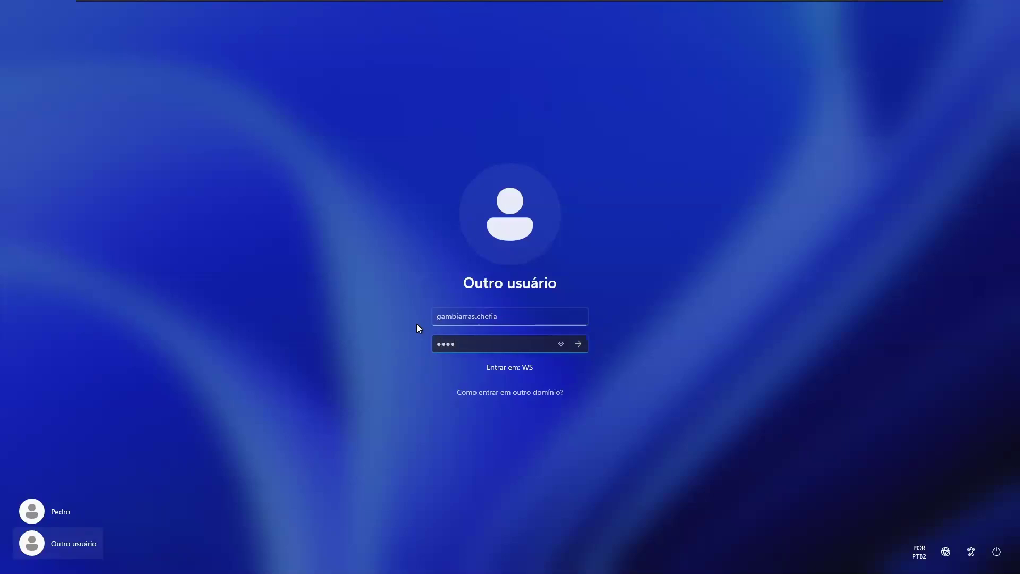
text(••••)
key(Return)
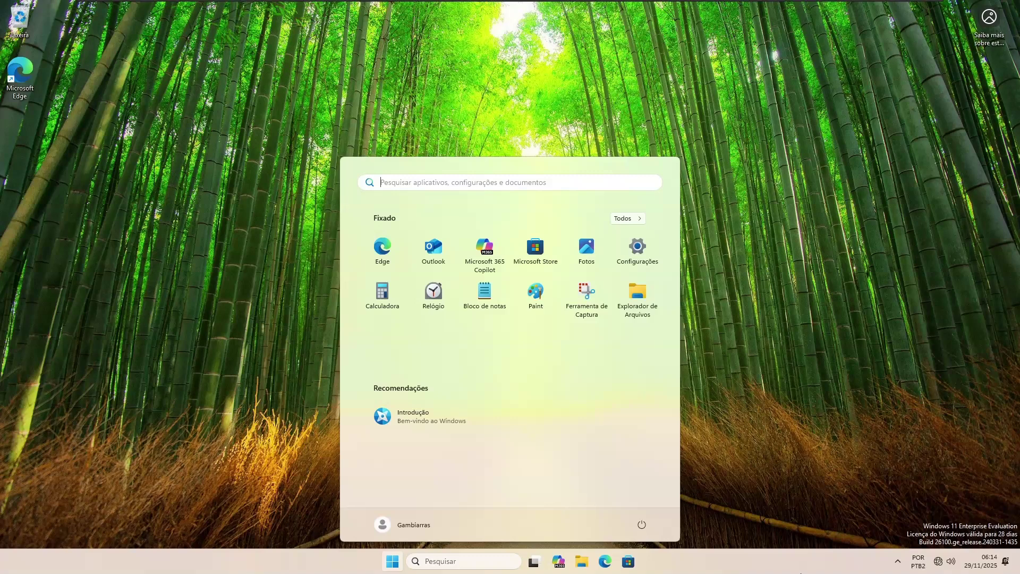
Step: Browse \\sr1, get refused access to Informatica, then open the empty Chefia share
text(\\sr1)
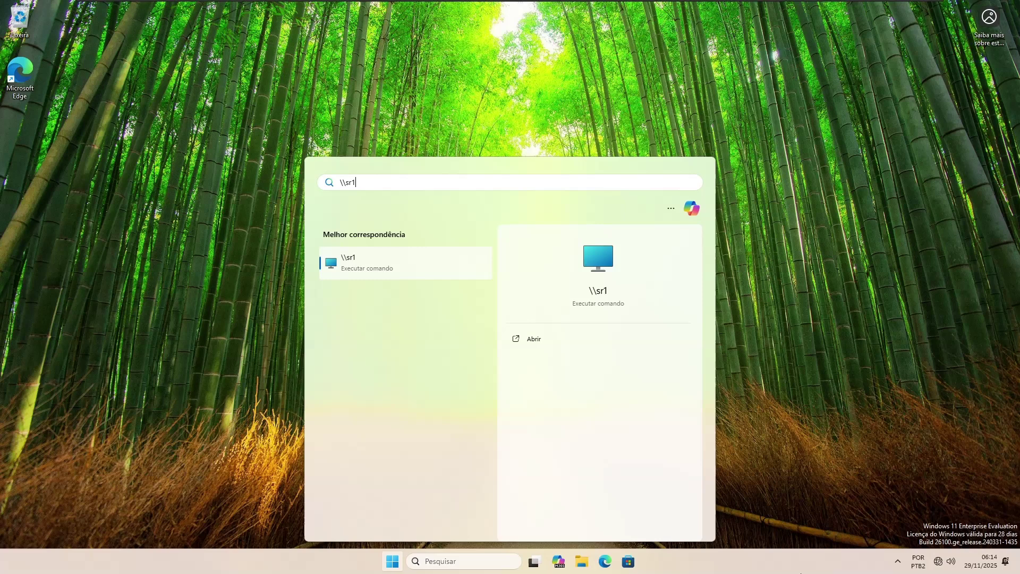
key(Return)
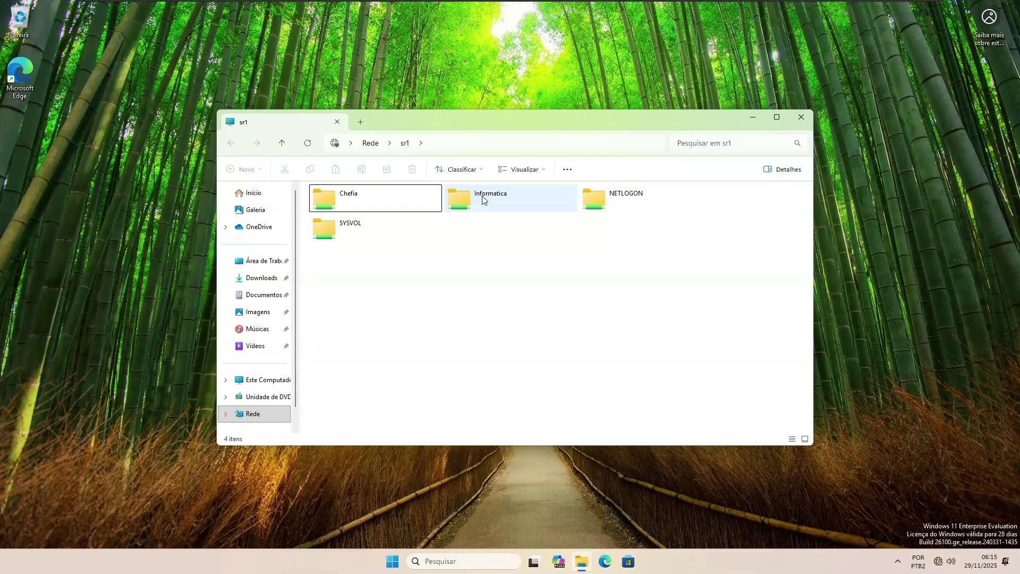
double_click(496, 199)
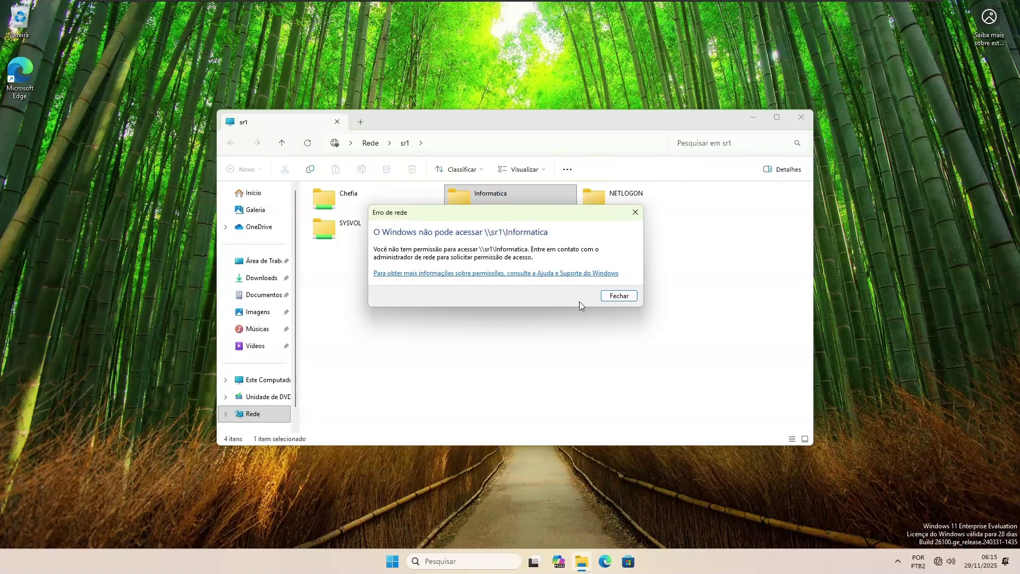
click(635, 296)
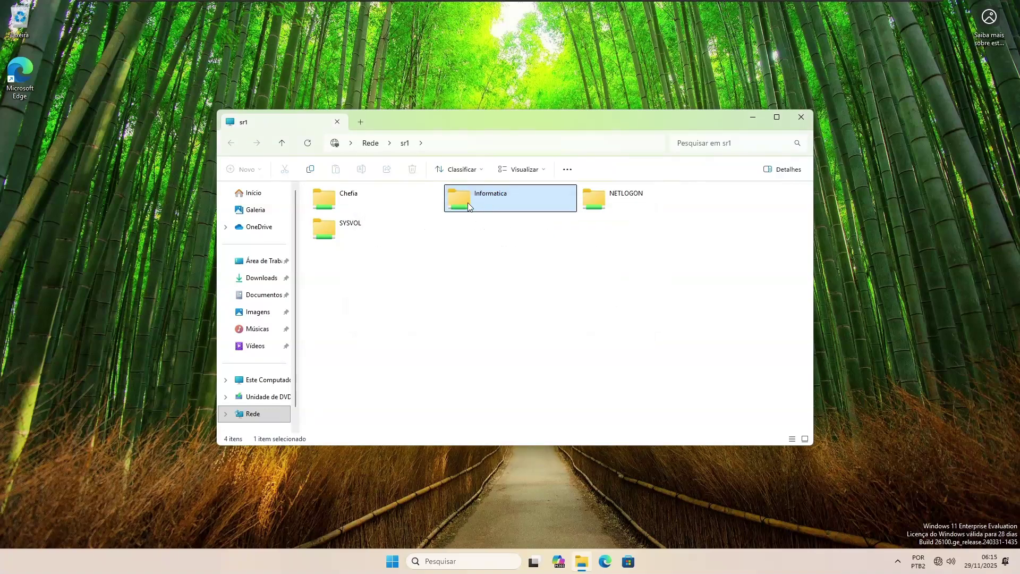
double_click(331, 195)
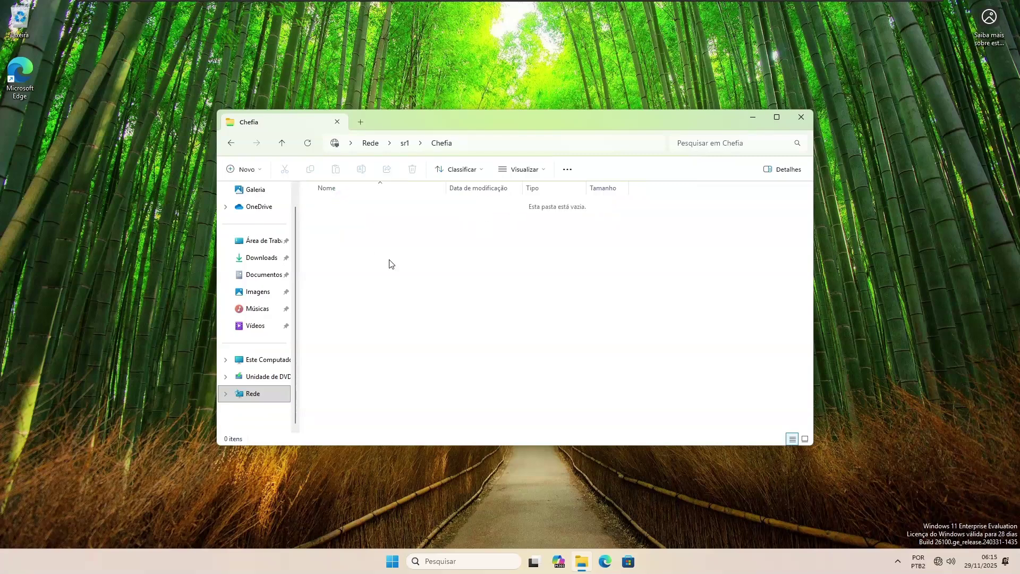
Step: Create a new folder named Gambiarras in the Chefia share
right_click(435, 263)
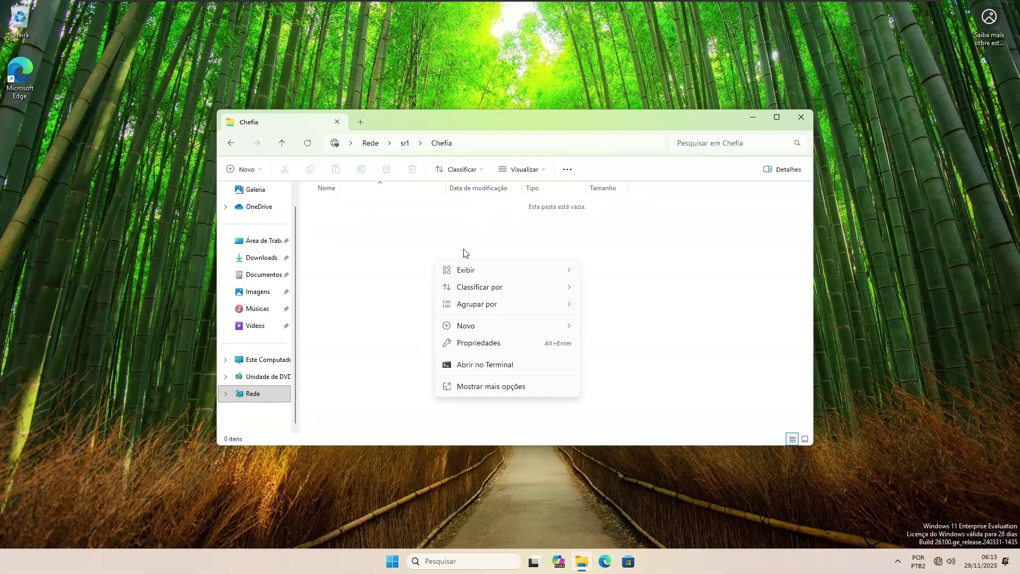
mouse_move(521, 327)
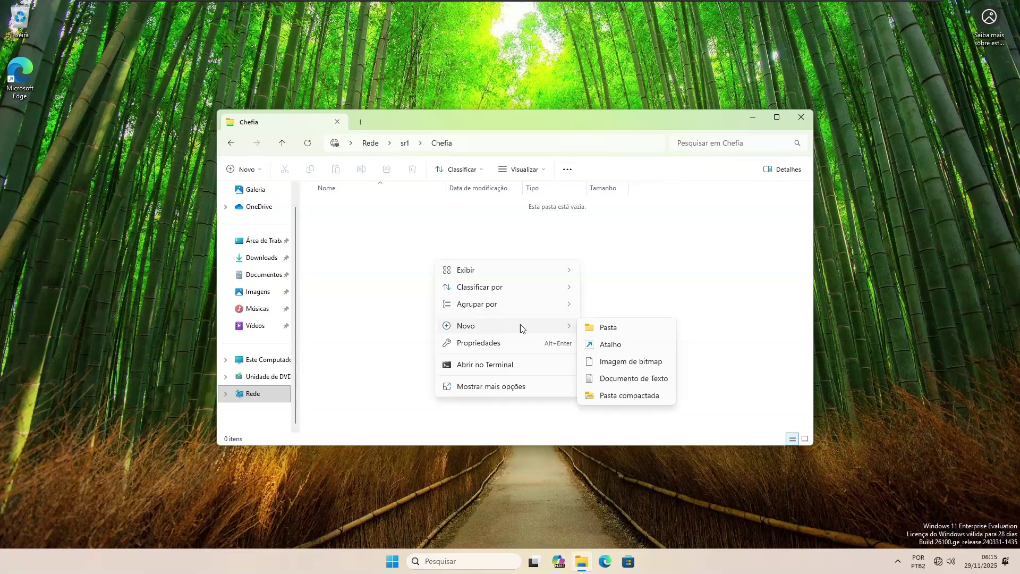
click(605, 328)
text(Gam)
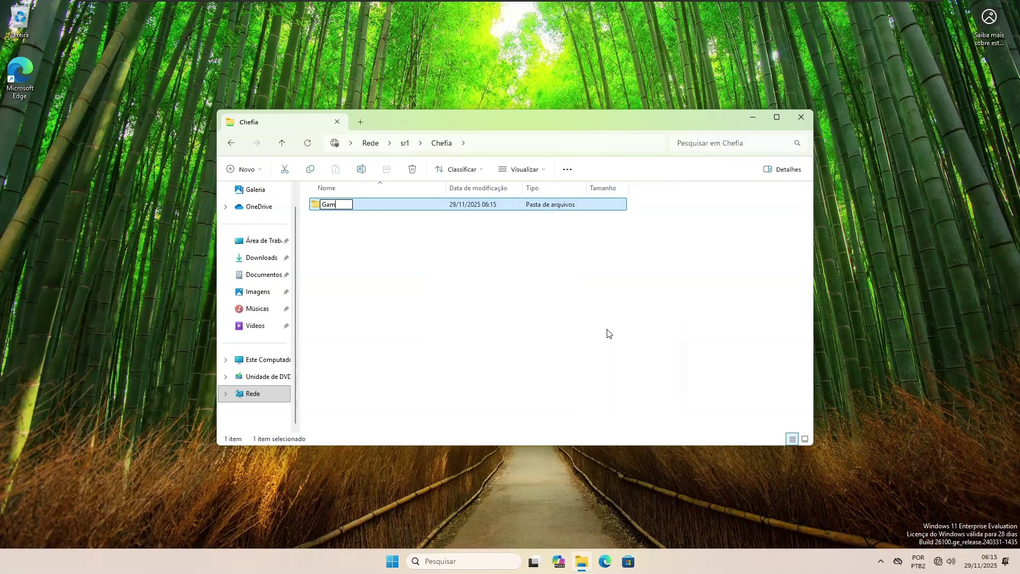
text(biarras)
key(Return)
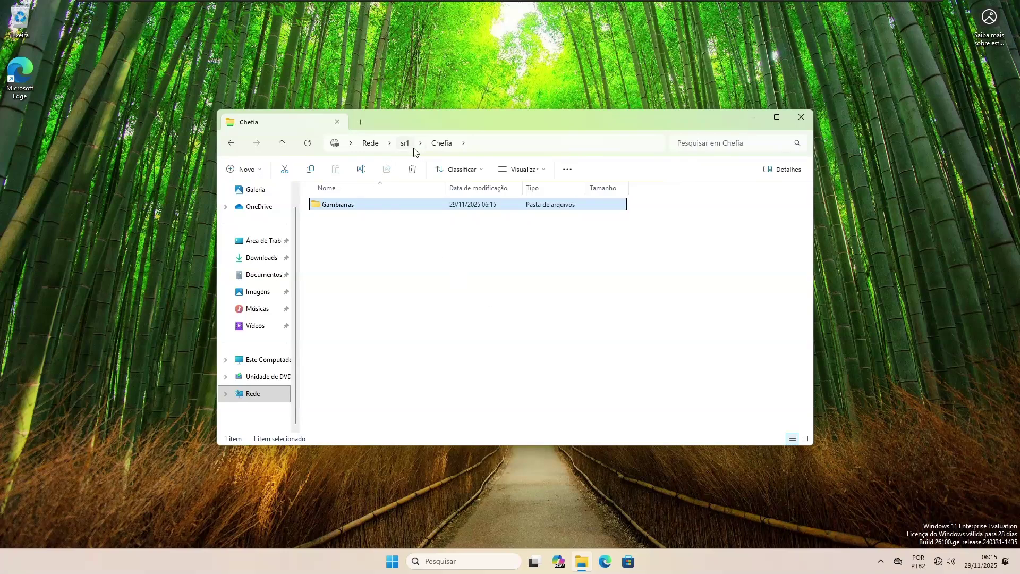
Step: Create a text document named Silver Tape there, then permanently delete it
click(408, 274)
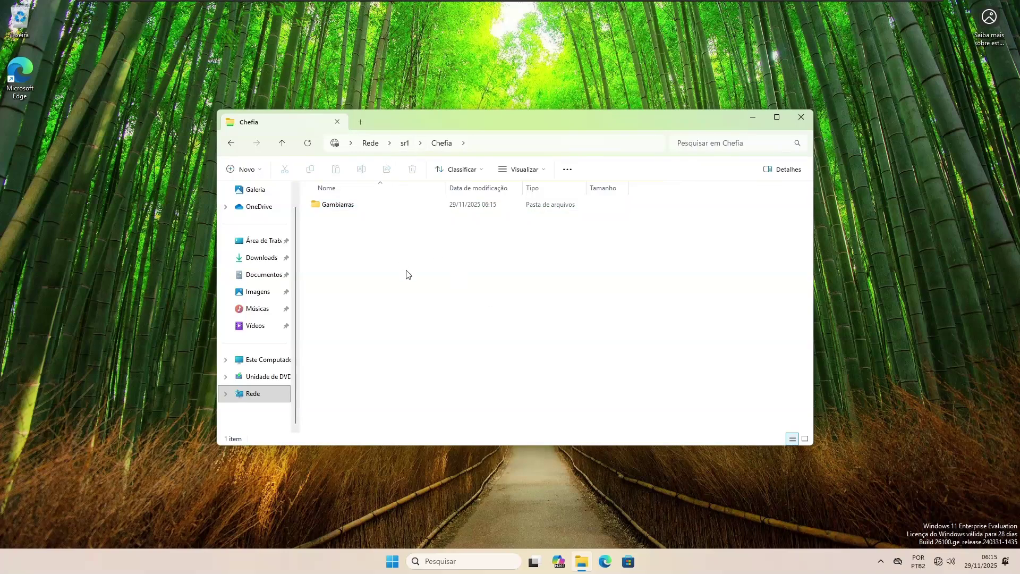
right_click(407, 275)
mouse_move(487, 358)
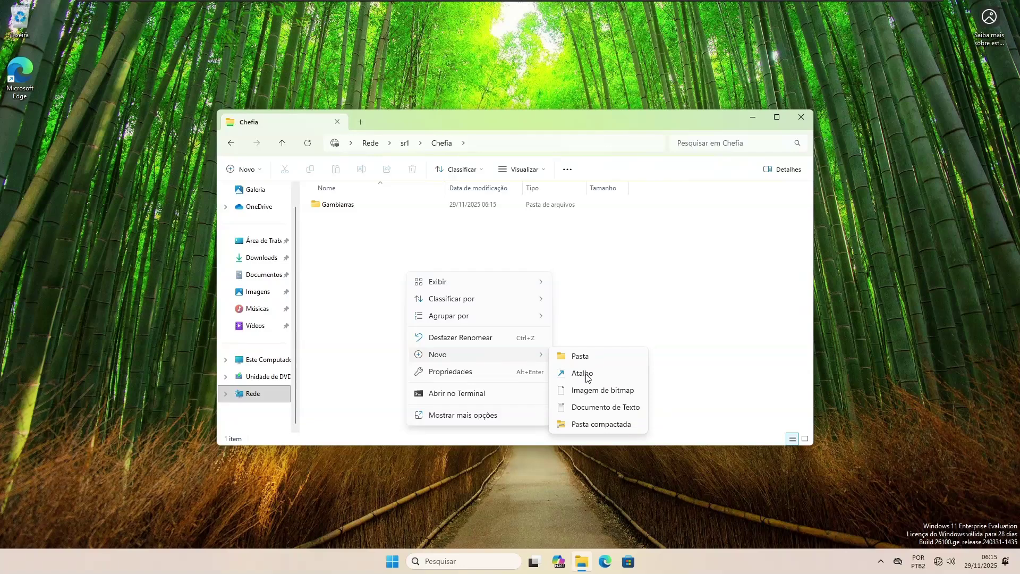
click(594, 408)
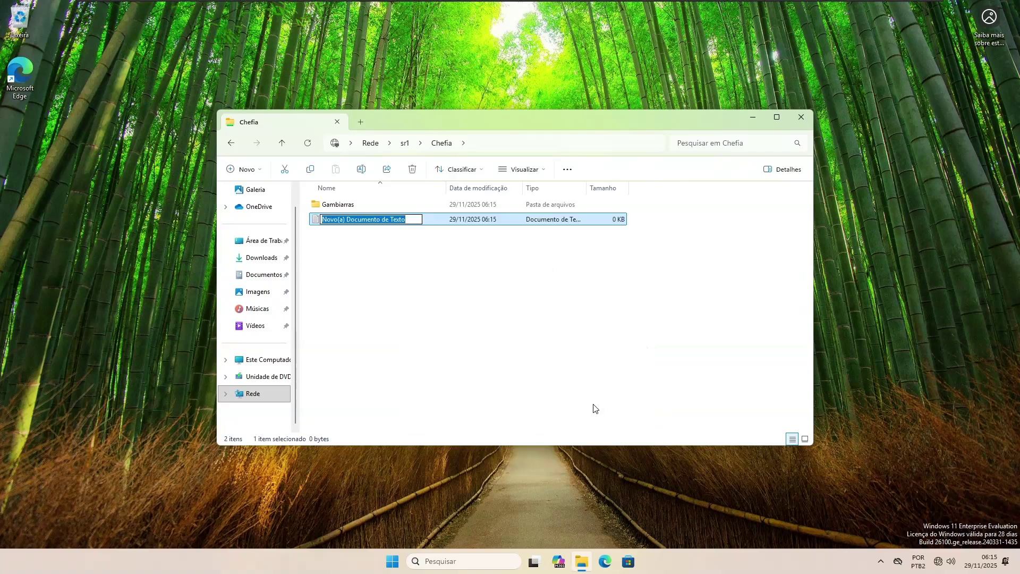
text(Silver Tape)
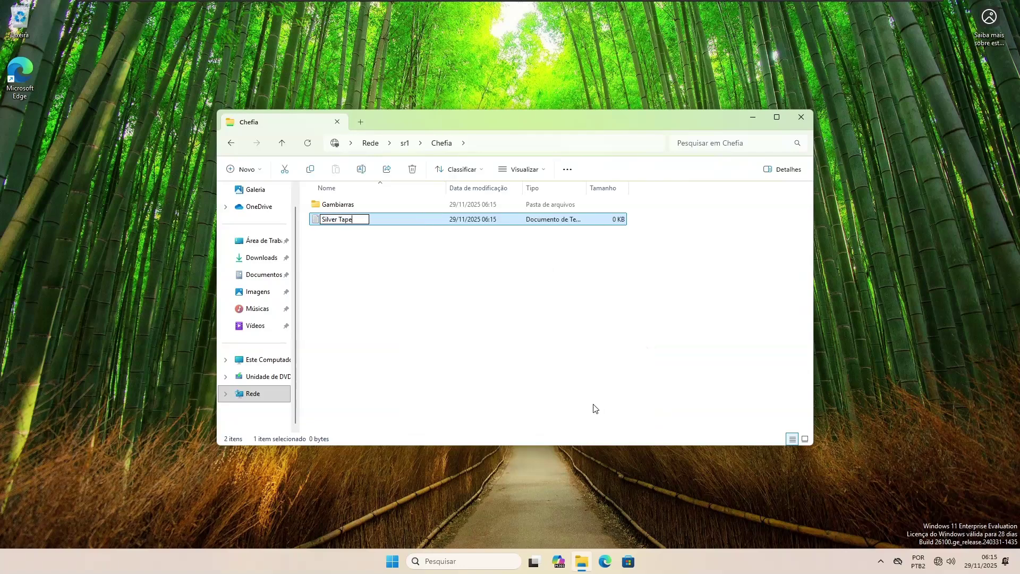
key(Return)
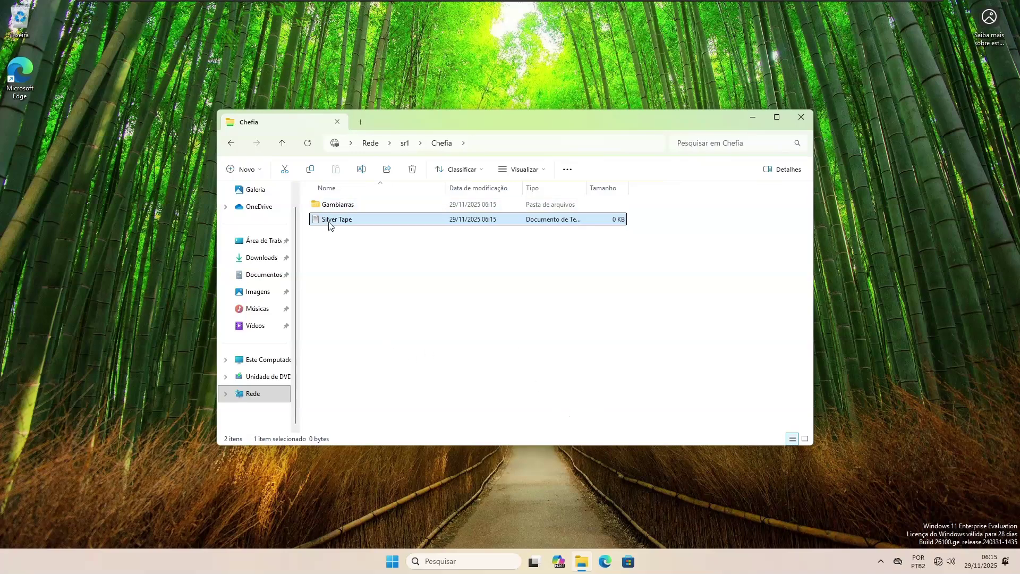
key(Delete)
key(Return)
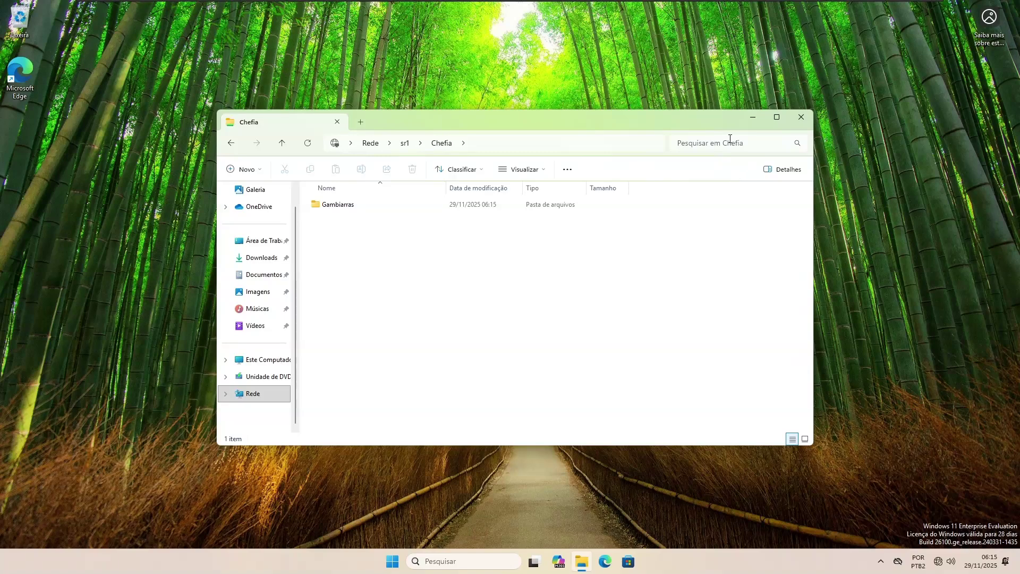
Step: On the Windows Server VM, open the properties of the Chefia user account
mouse_move(671, 4)
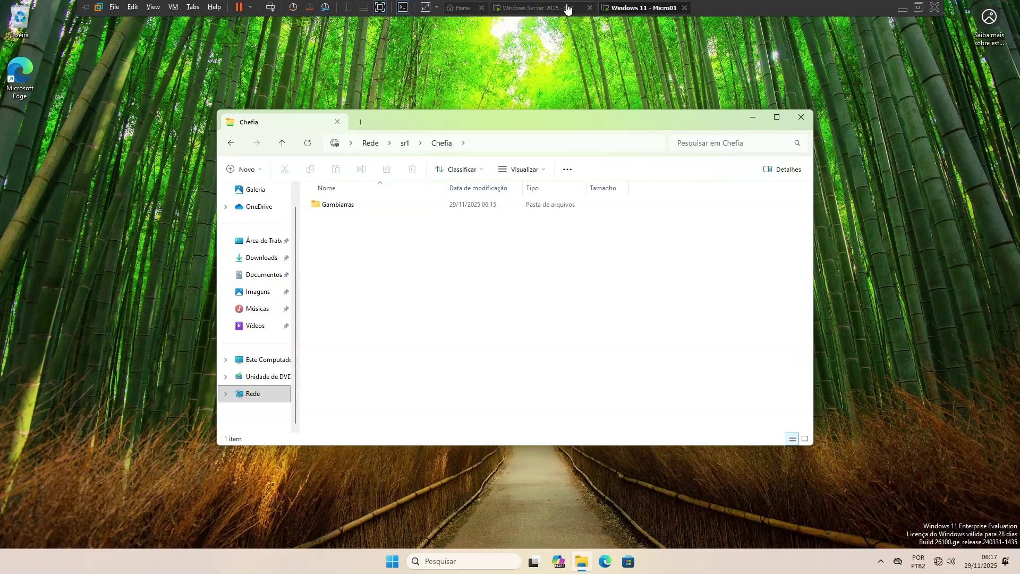
click(542, 8)
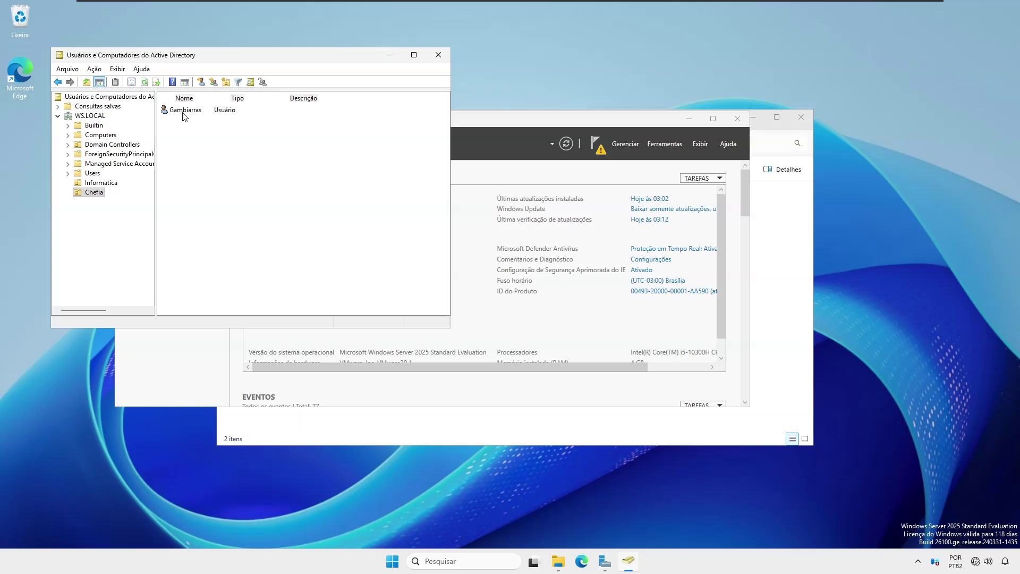
right_click(183, 115)
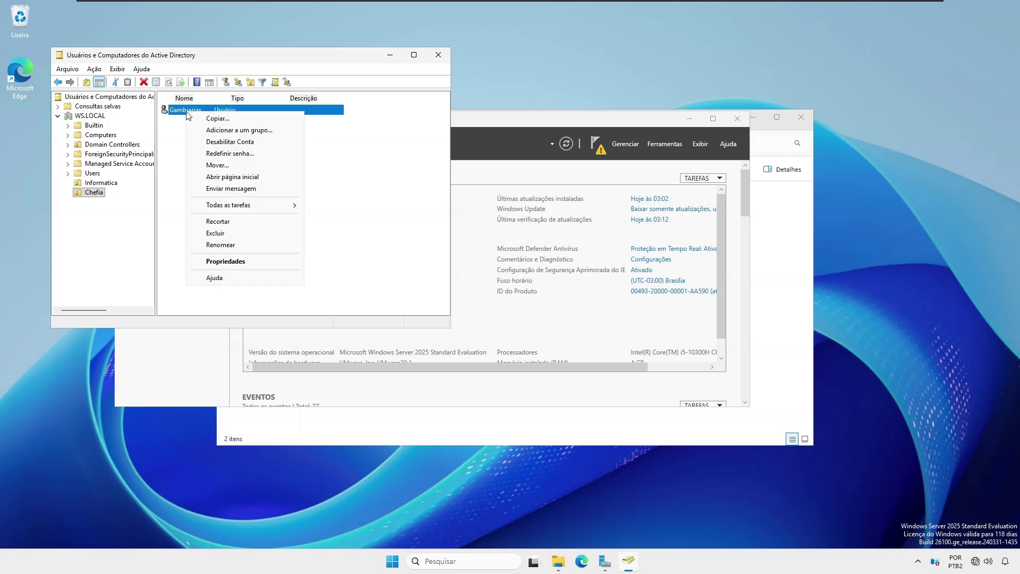
click(225, 261)
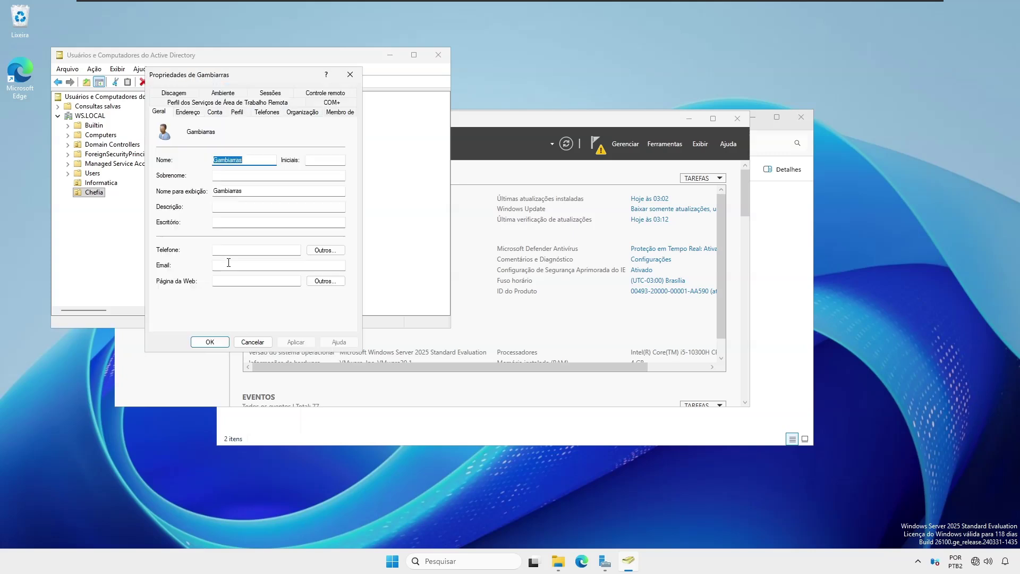
Step: In the Perfil tab, connect home folder drive G: to \\sr1\chefia and apply it
click(239, 113)
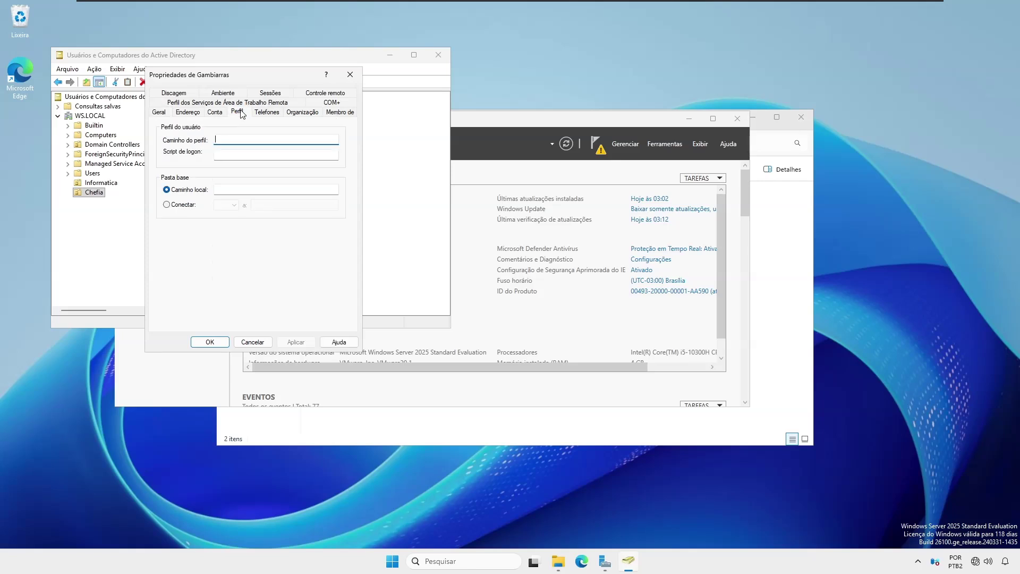
click(168, 205)
click(227, 206)
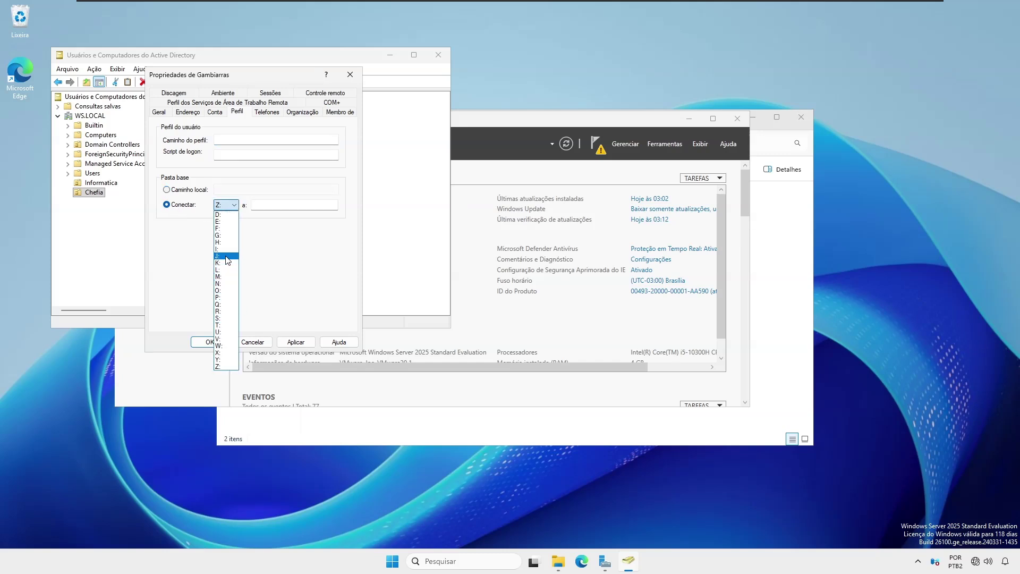
click(227, 235)
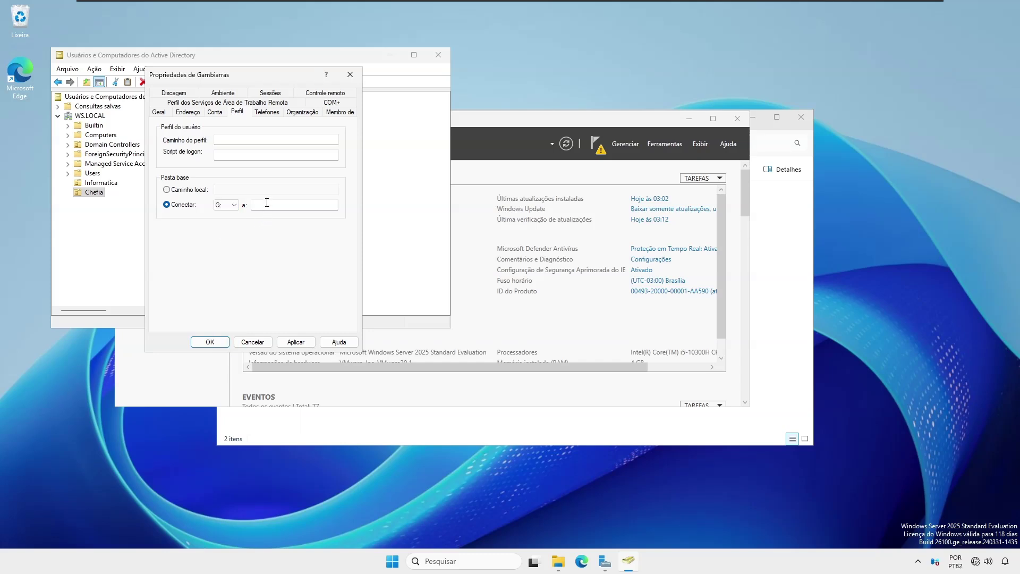
click(267, 203)
click(296, 342)
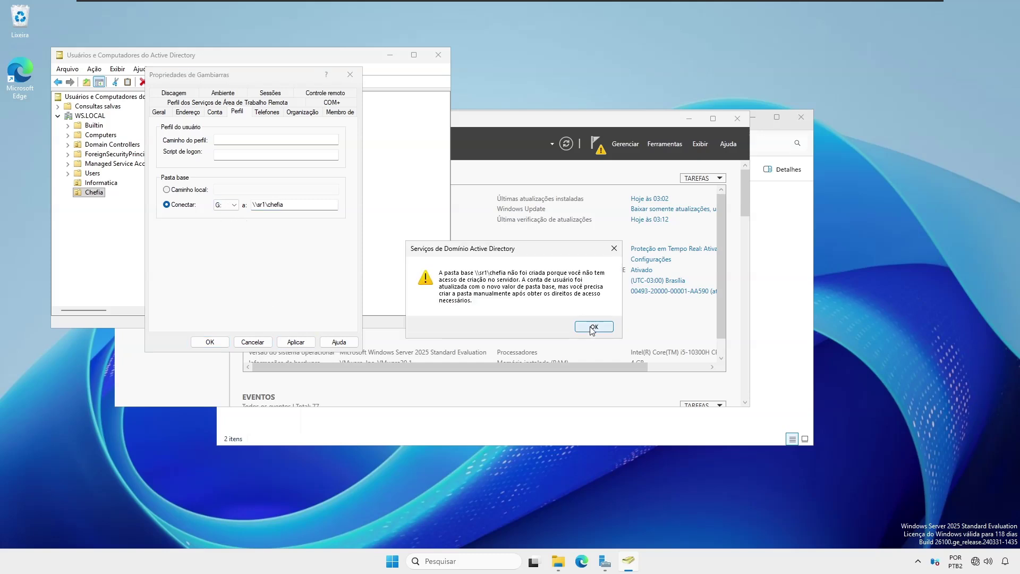
click(594, 326)
click(210, 342)
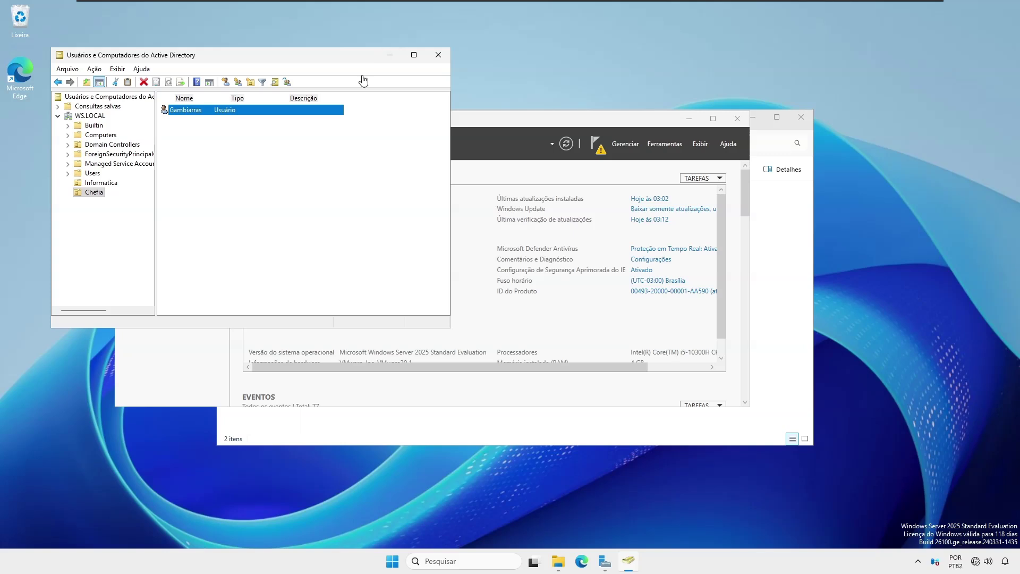
click(616, 8)
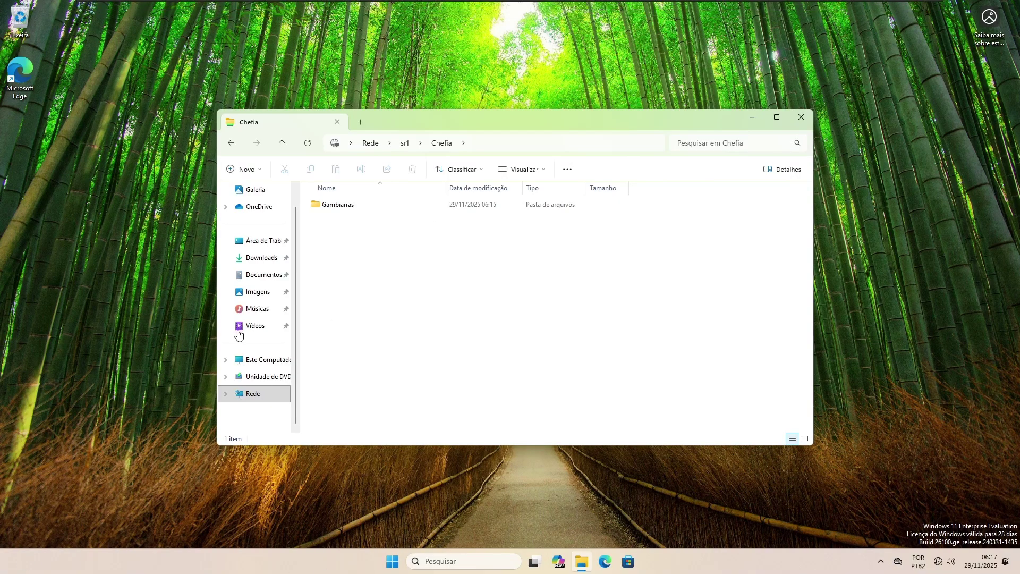
Step: Sign the Chefia user out of Windows 11 and back in with its password
click(283, 363)
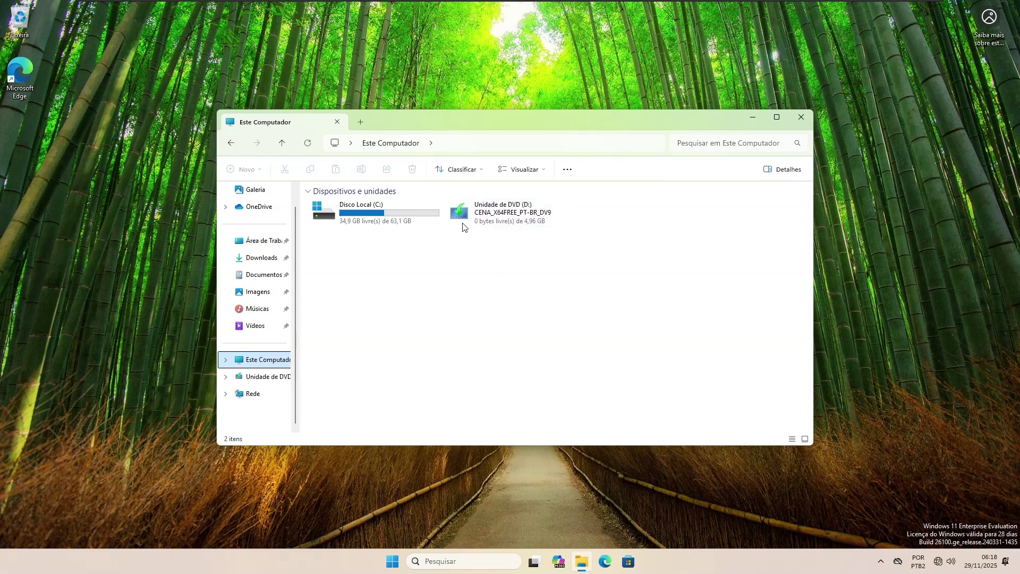
click(392, 561)
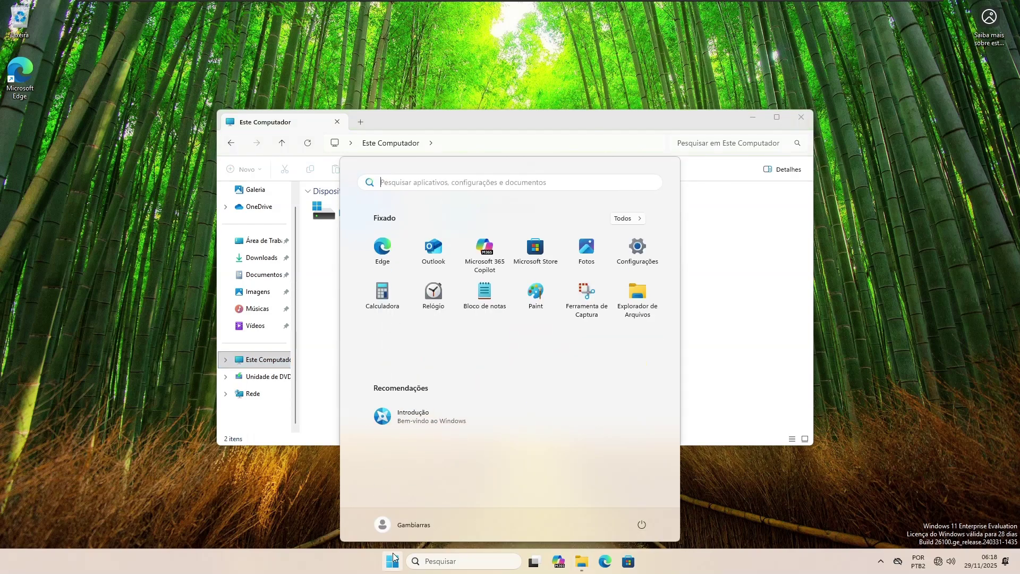
click(431, 525)
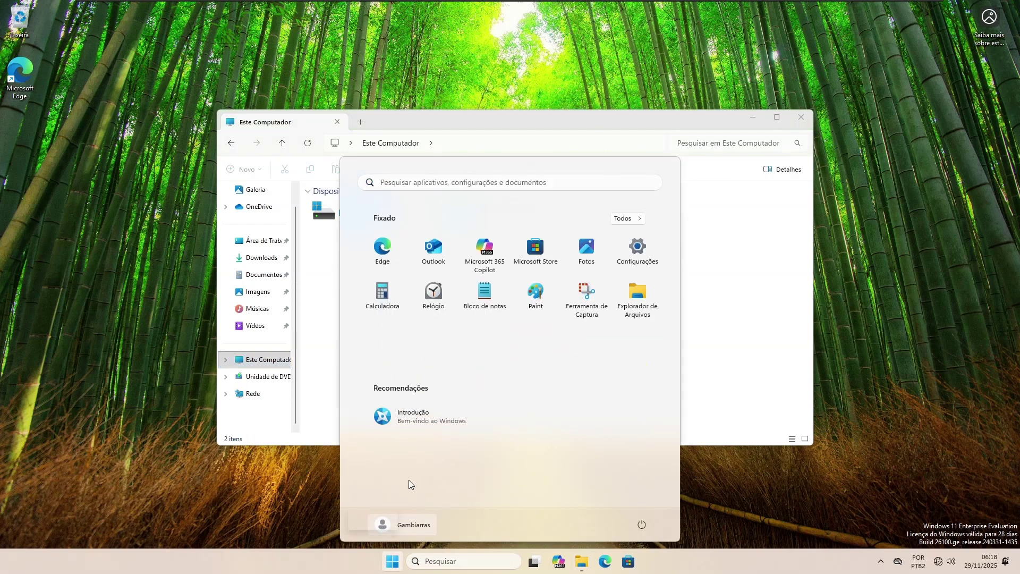
click(501, 457)
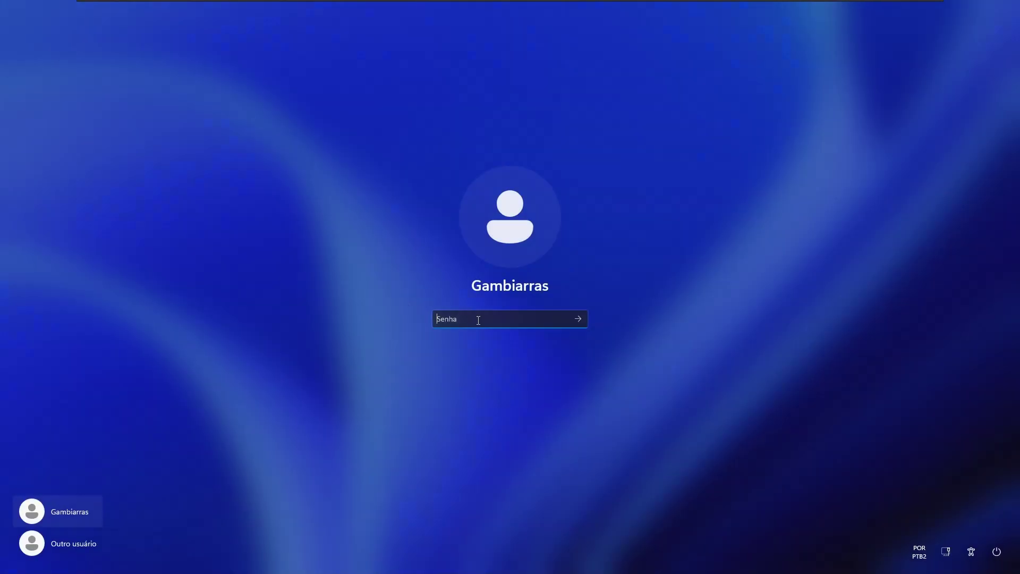
text(******)
key(Return)
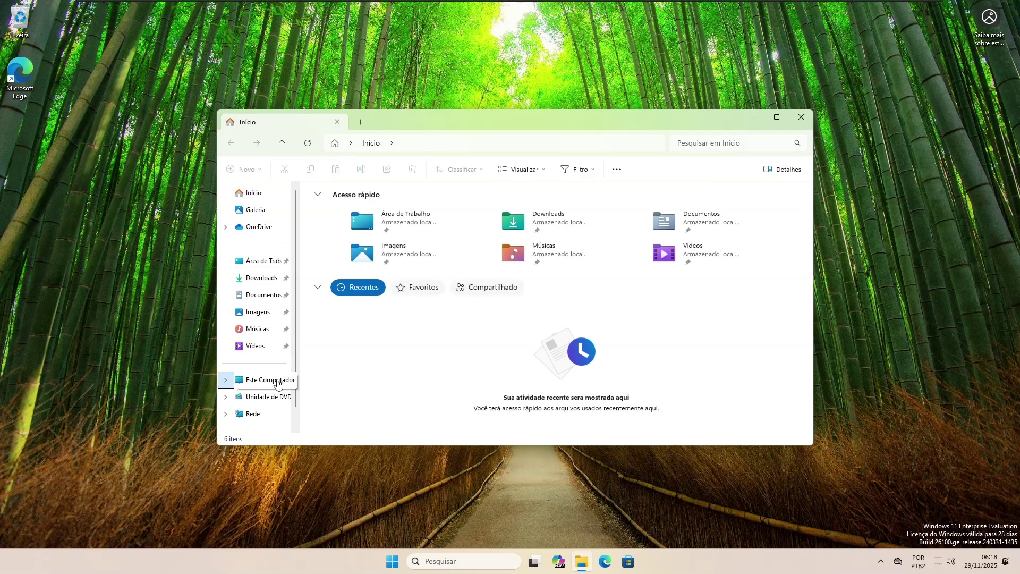
Step: Open chefia (G:) in This PC and its Gambiarras folder, then close Explorer
click(277, 381)
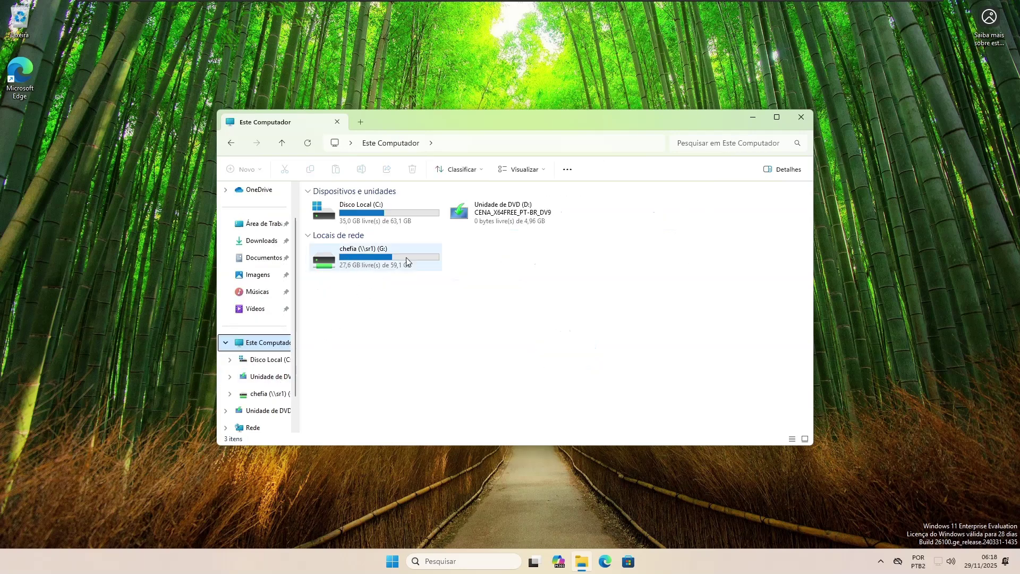
double_click(363, 263)
click(336, 208)
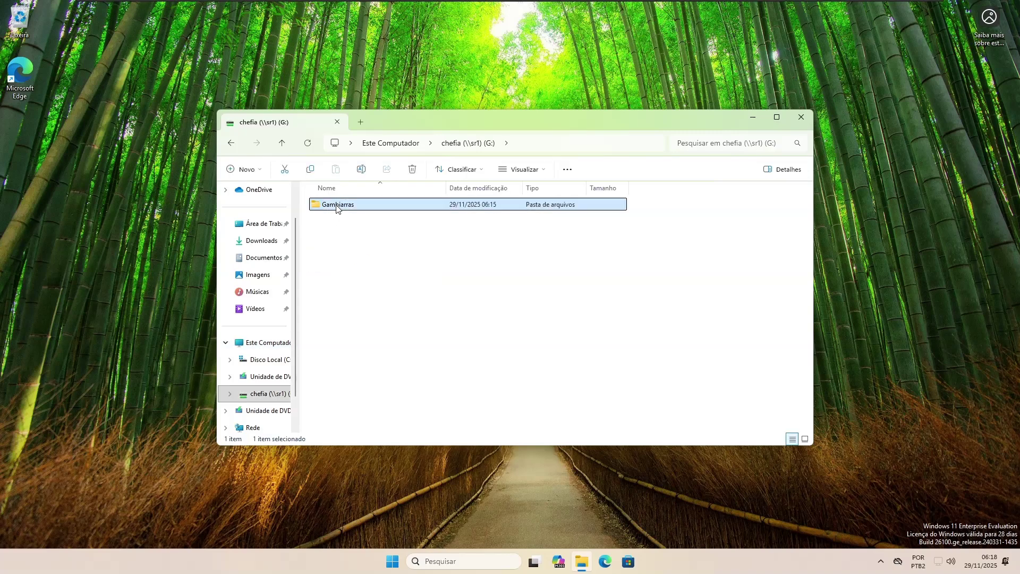
double_click(336, 205)
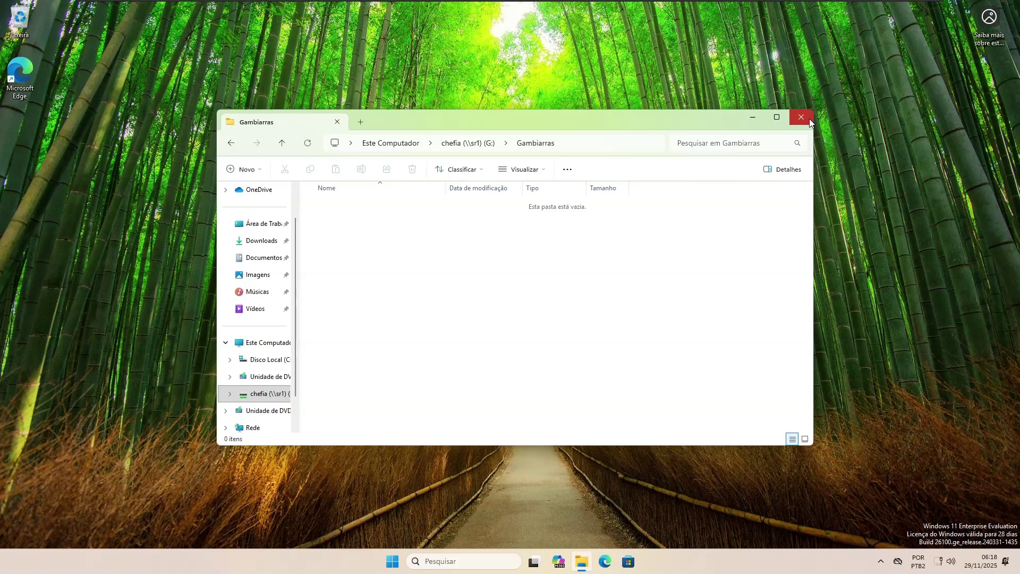
click(809, 119)
Step: Sign the Chefia user out of Windows 11 (Sair)
click(393, 561)
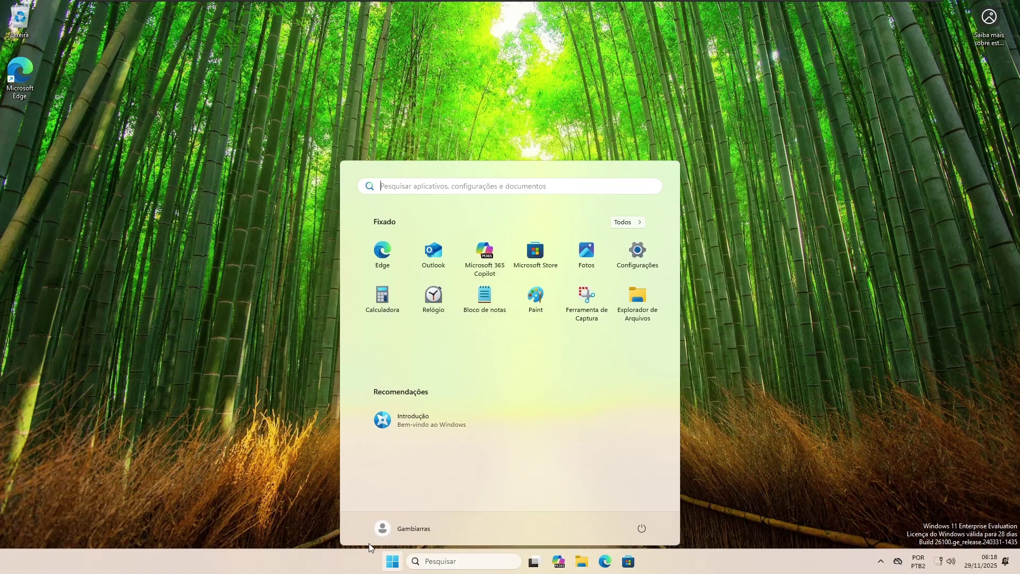
click(402, 525)
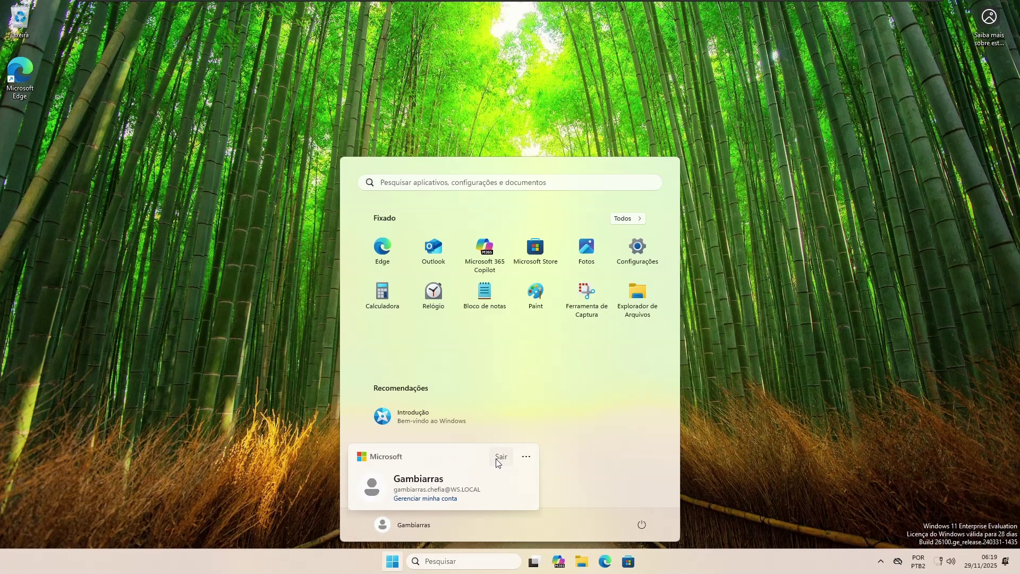
click(501, 457)
Step: On the Windows Server VM, bring up the Dados folder window and select Informatica
mouse_move(804, 2)
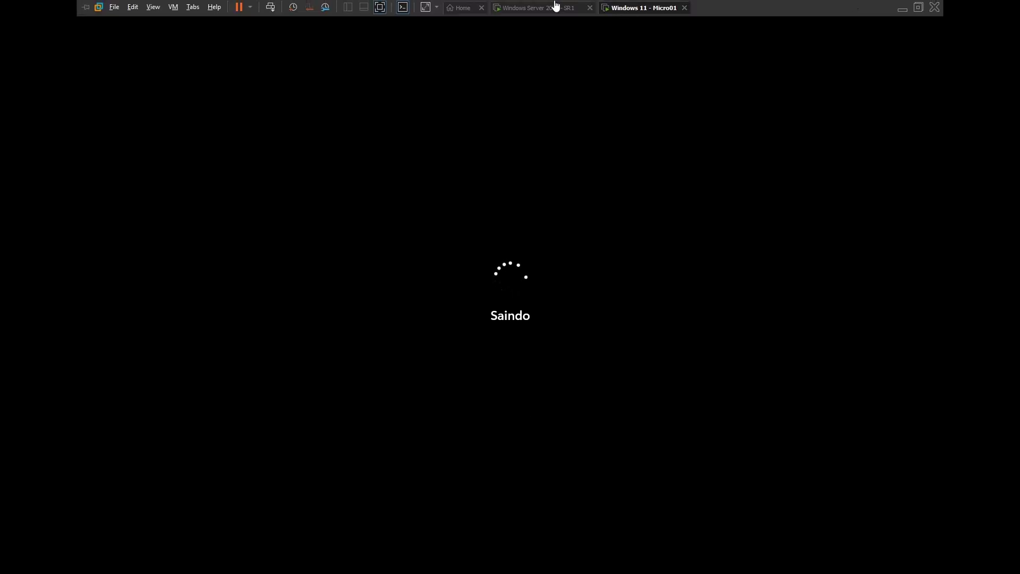
click(554, 7)
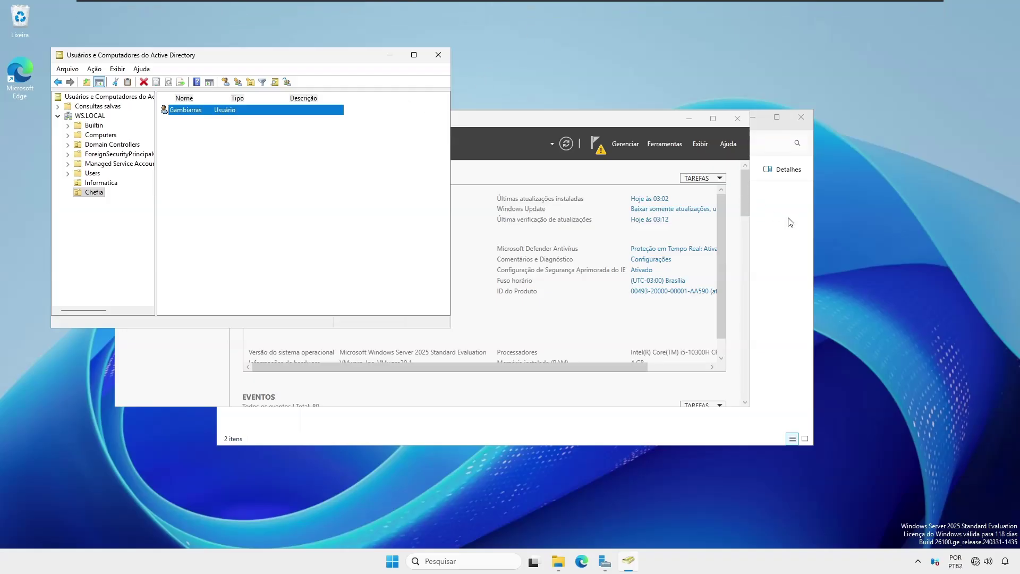
click(790, 222)
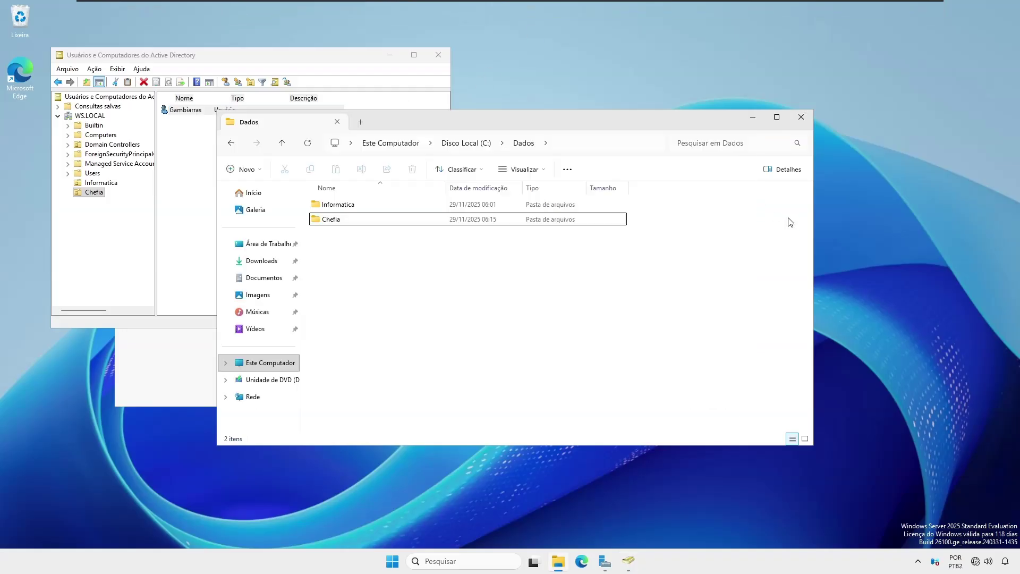
click(335, 220)
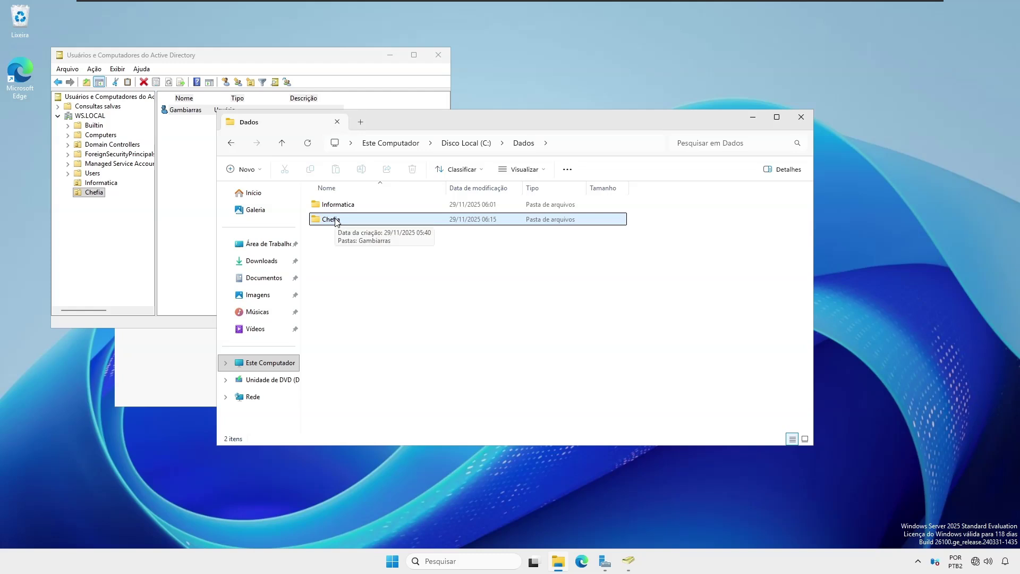
ctrl+click(335, 220)
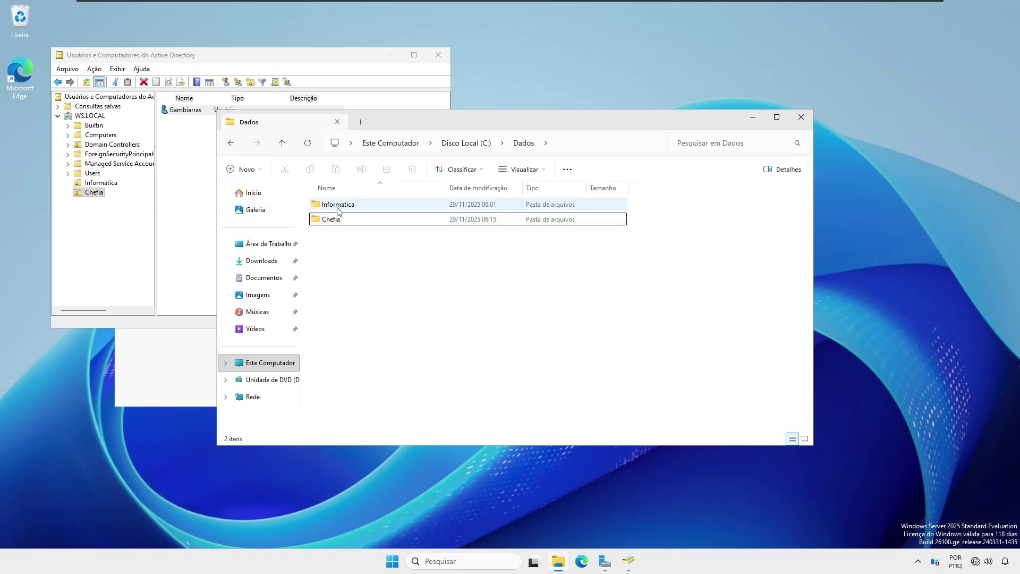
mouse_move(337, 211)
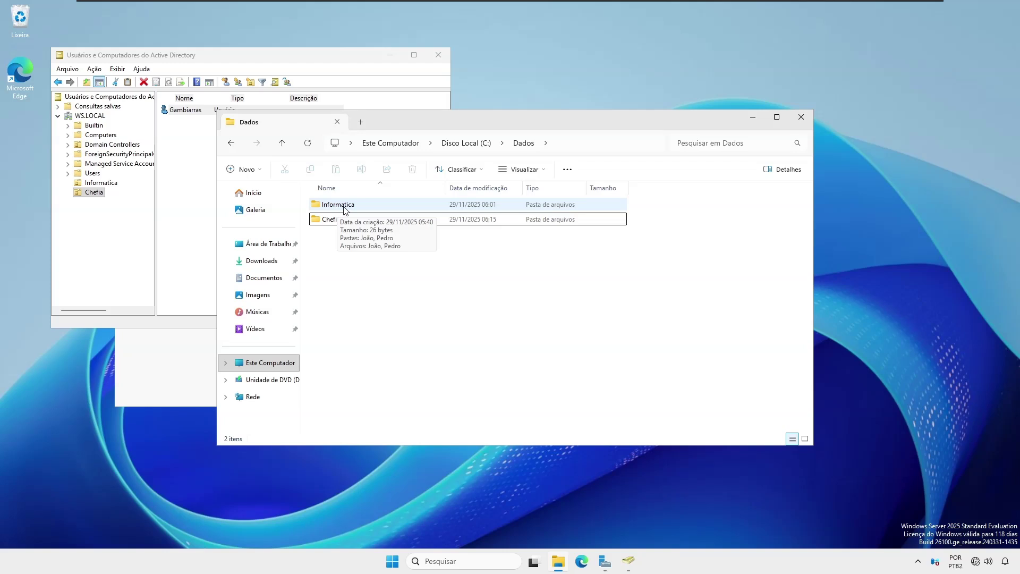
click(345, 210)
Step: Show Informatica's Advanced Sharing permissions: gginfo allowed Alteração and Leitura
right_click(356, 208)
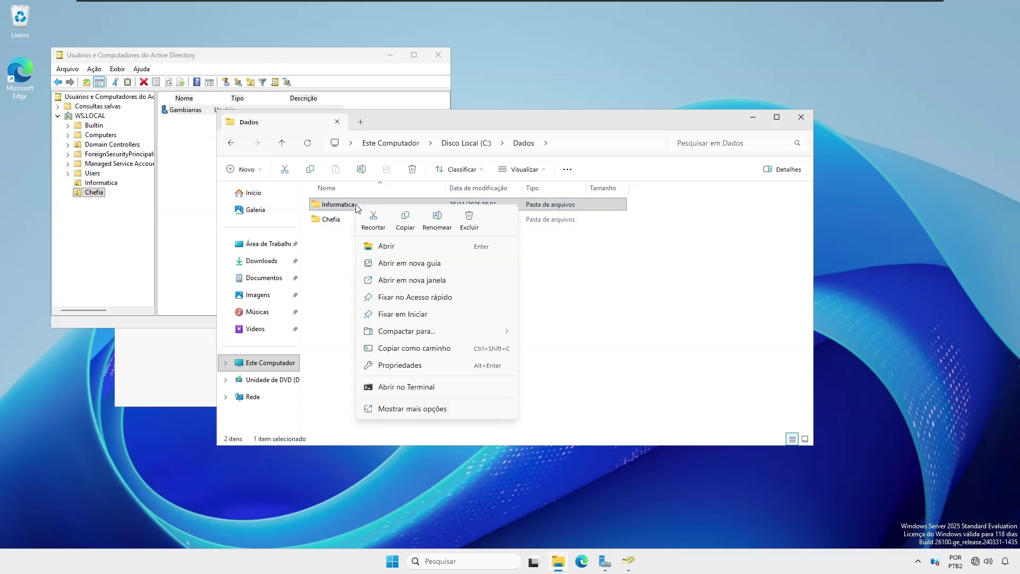
click(405, 365)
click(432, 244)
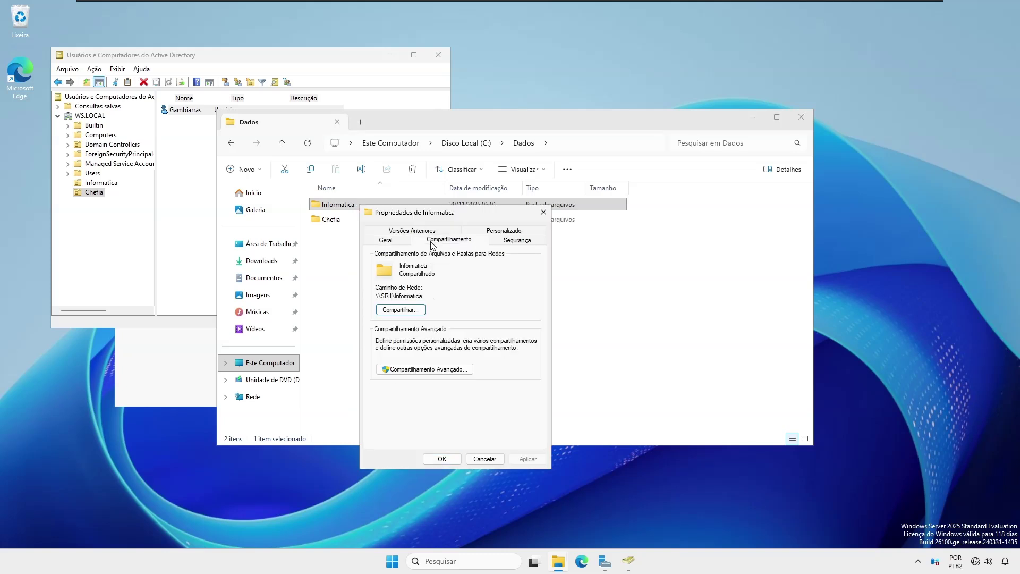
click(410, 370)
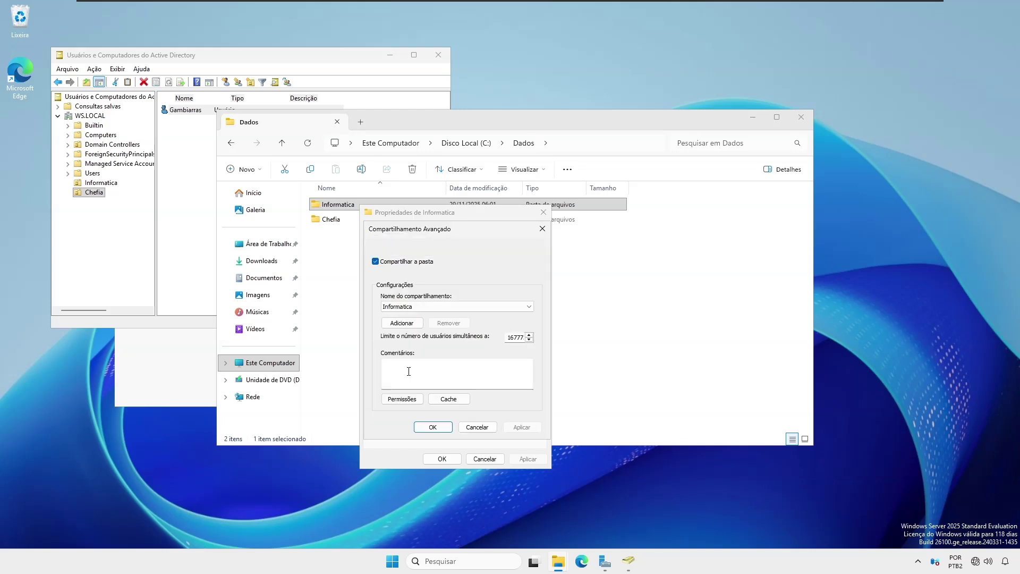
click(402, 400)
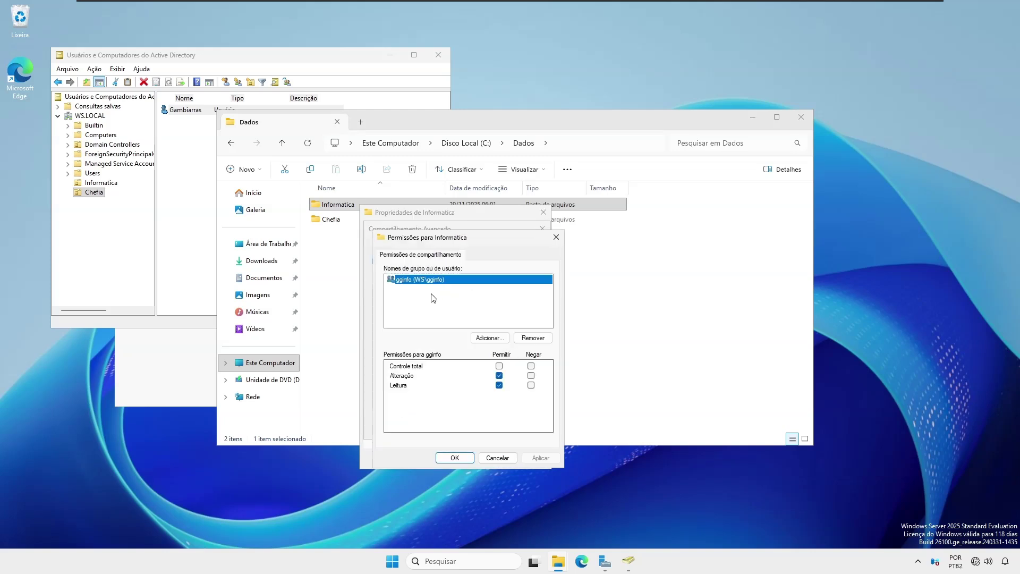
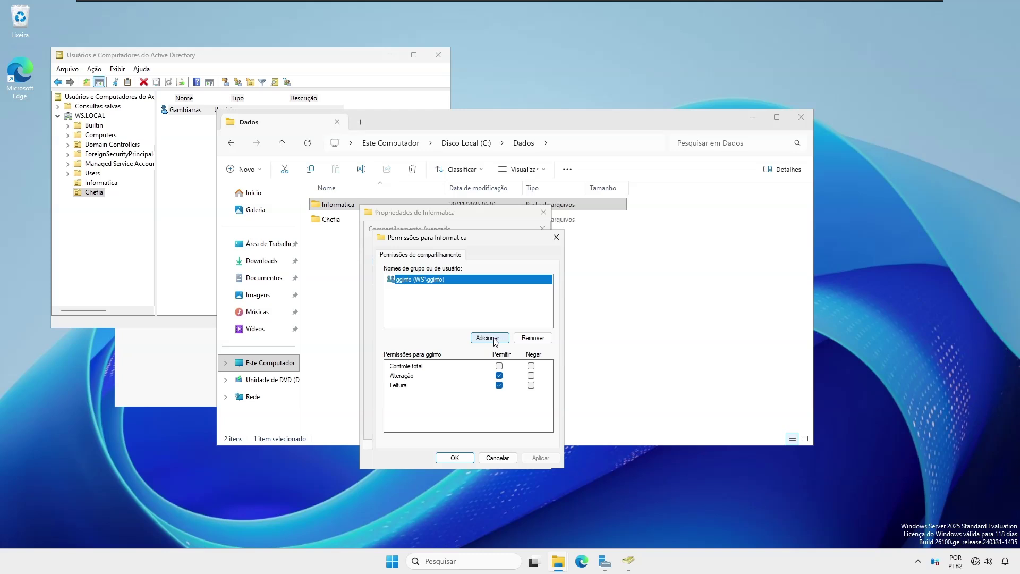
Step: Add Gambiarras to Informatica's share permissions with only Leitura allowed, and confirm both dialogs
click(485, 340)
text(gambiarras)
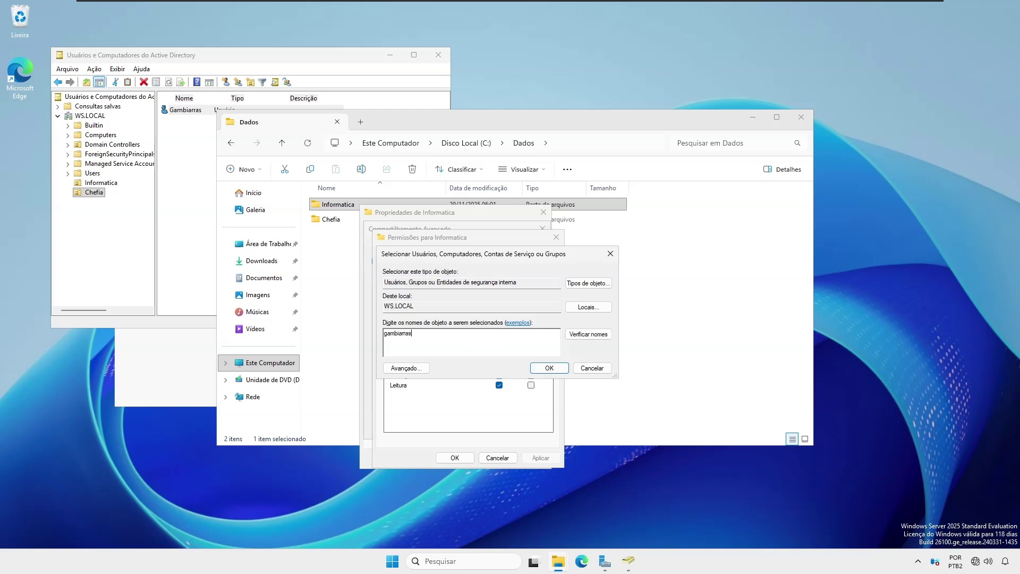
key(Return)
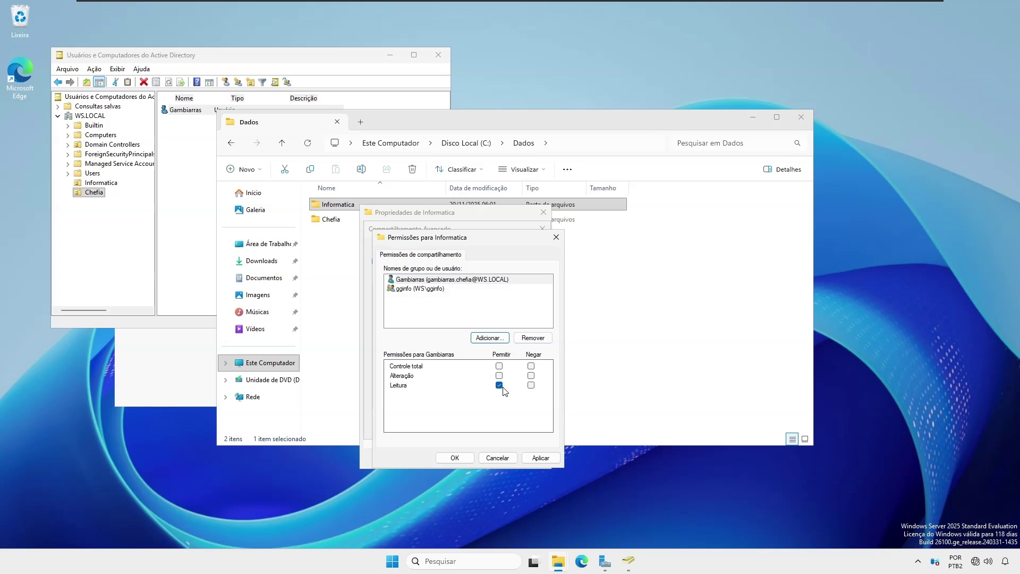
click(455, 453)
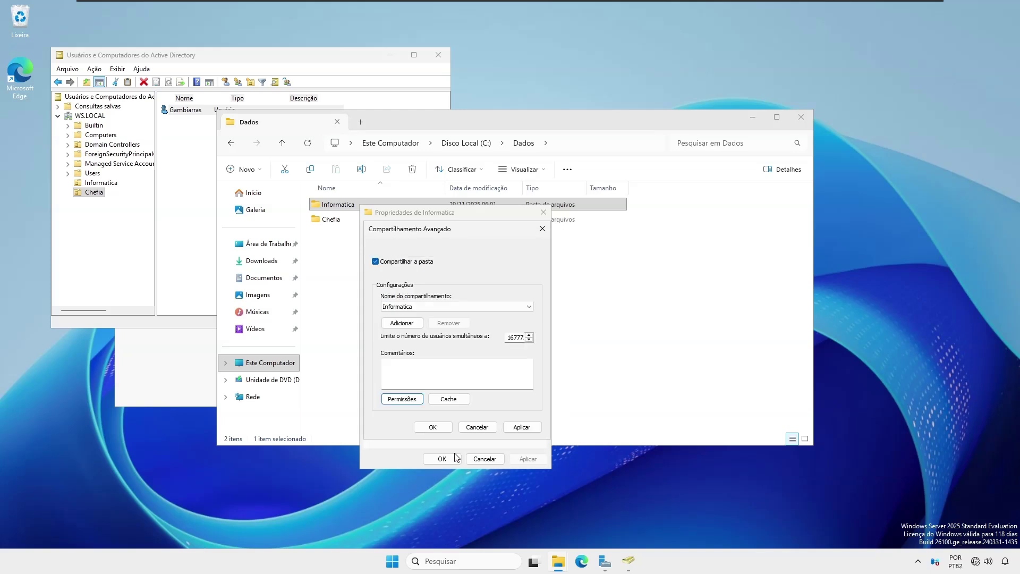
click(434, 428)
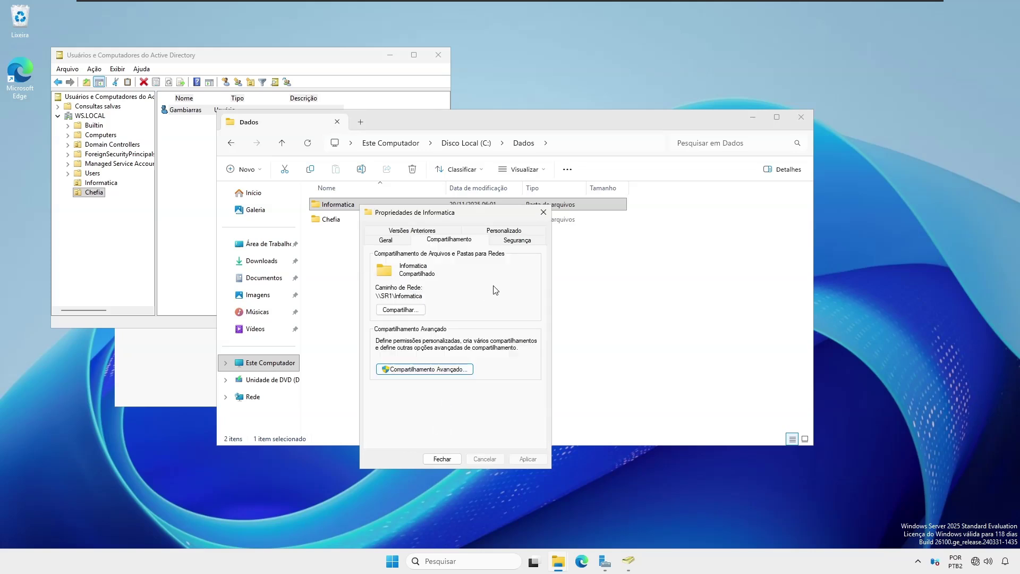
Step: Add Gambiarras (typed 'gambi') to Informatica's NTFS security with Ler & executar, Listar conteúdo and Leitura, then close
click(525, 241)
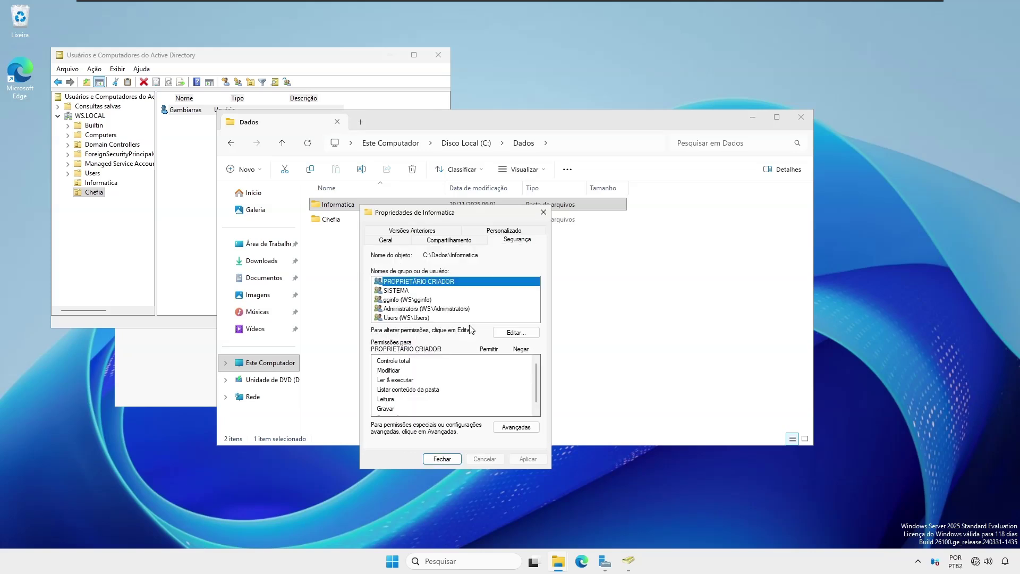
click(515, 333)
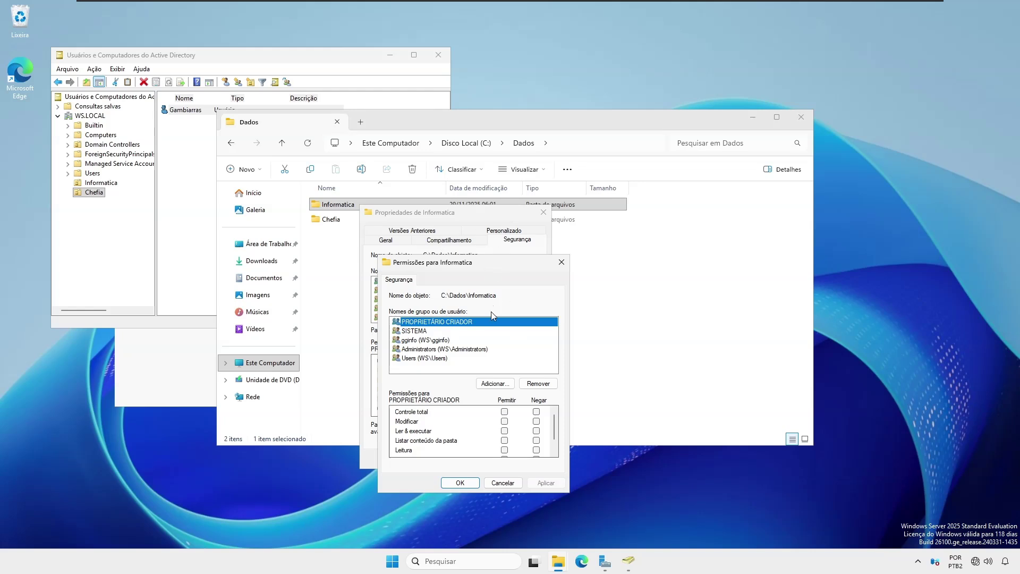
click(496, 383)
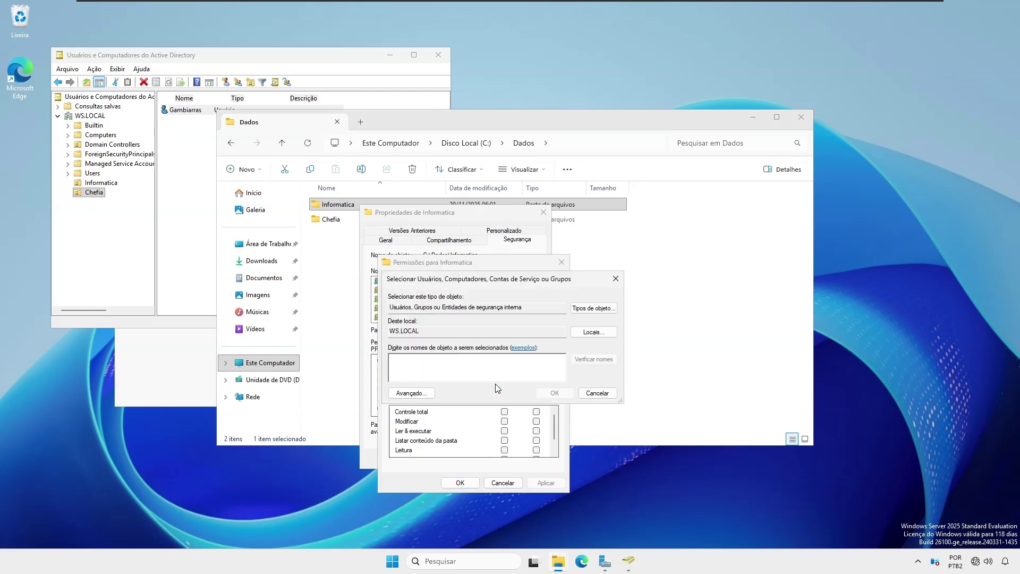
text(gambi)
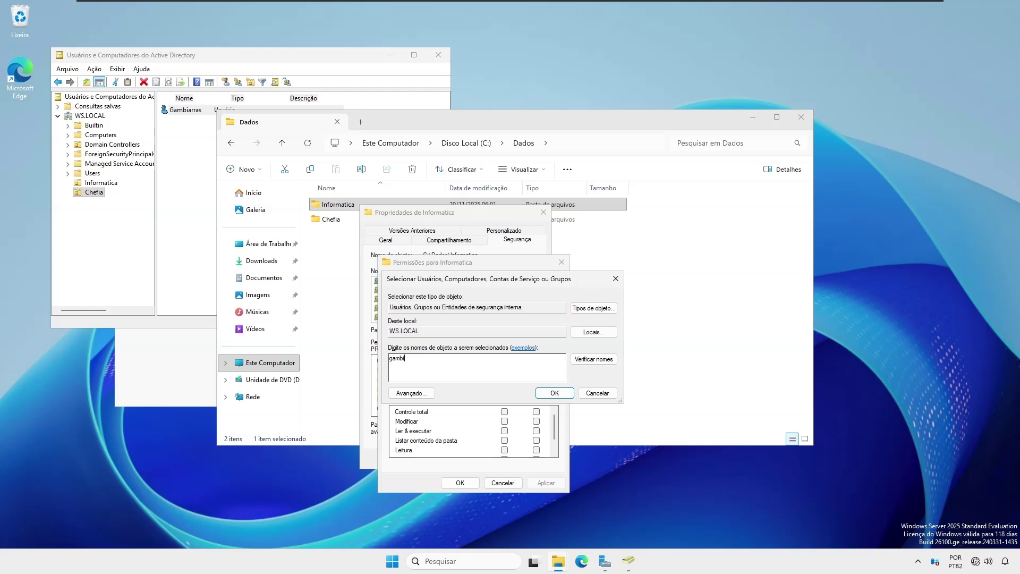
click(585, 360)
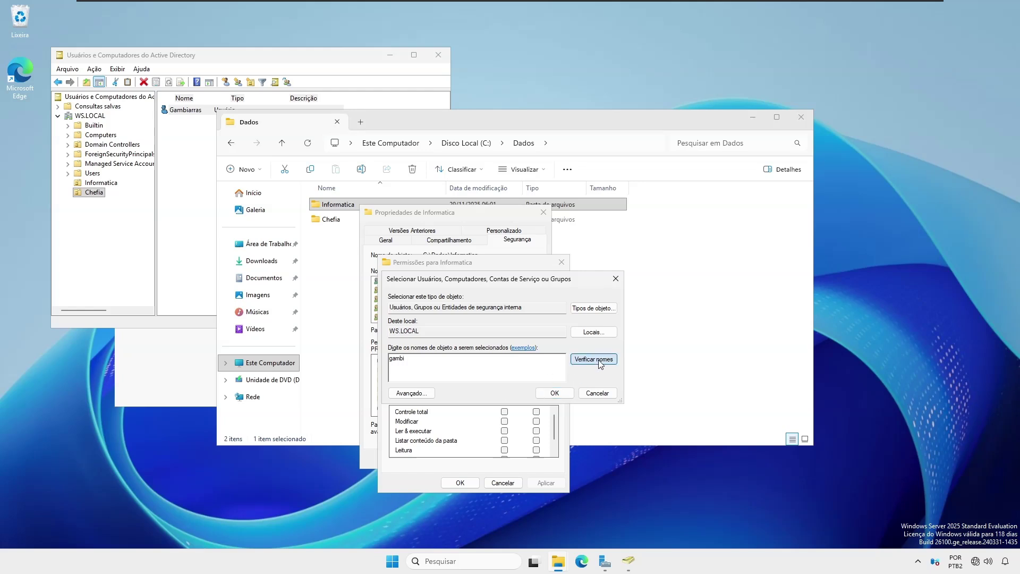
click(552, 394)
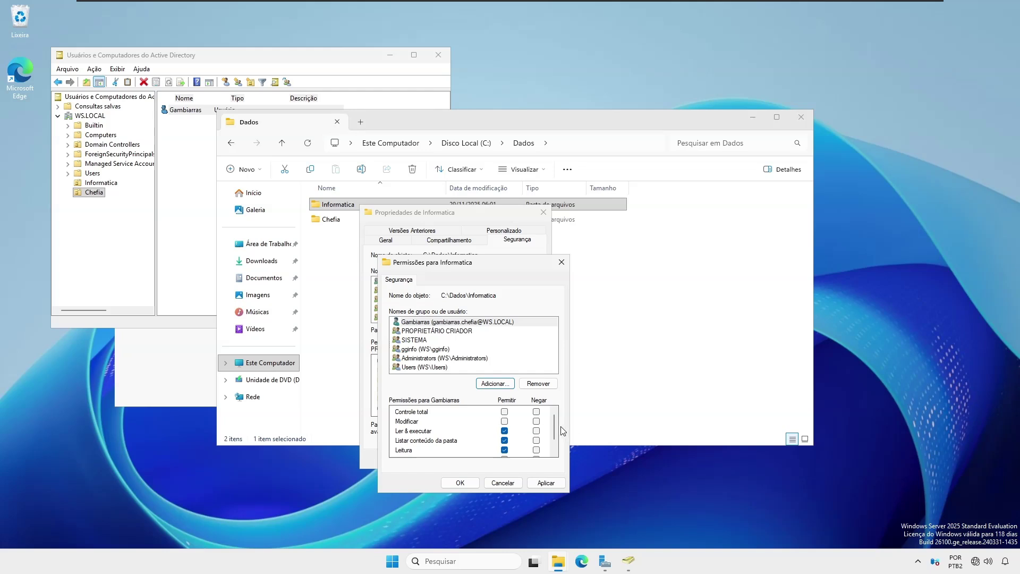
drag(555, 431, 554, 446)
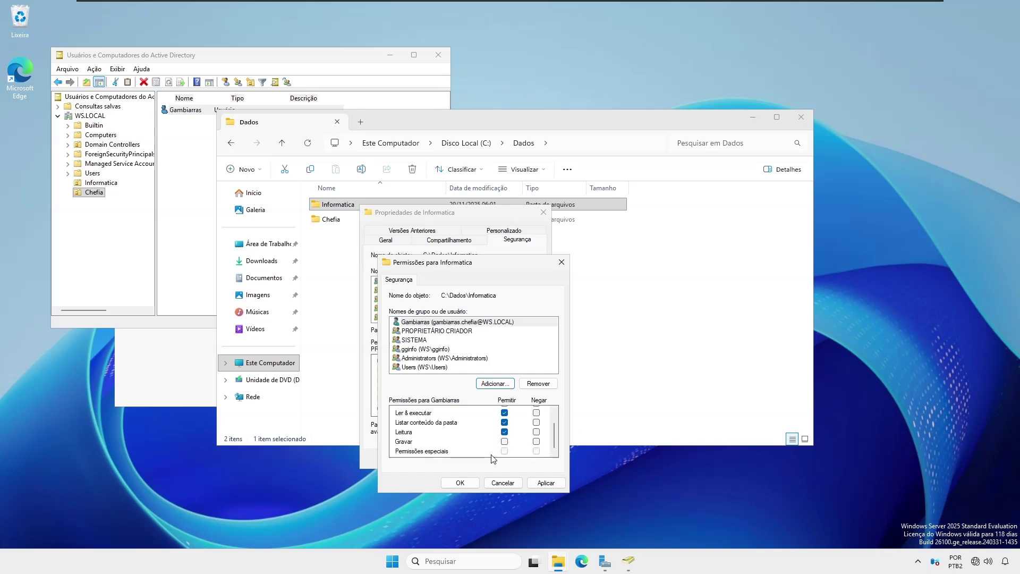
click(459, 482)
click(443, 459)
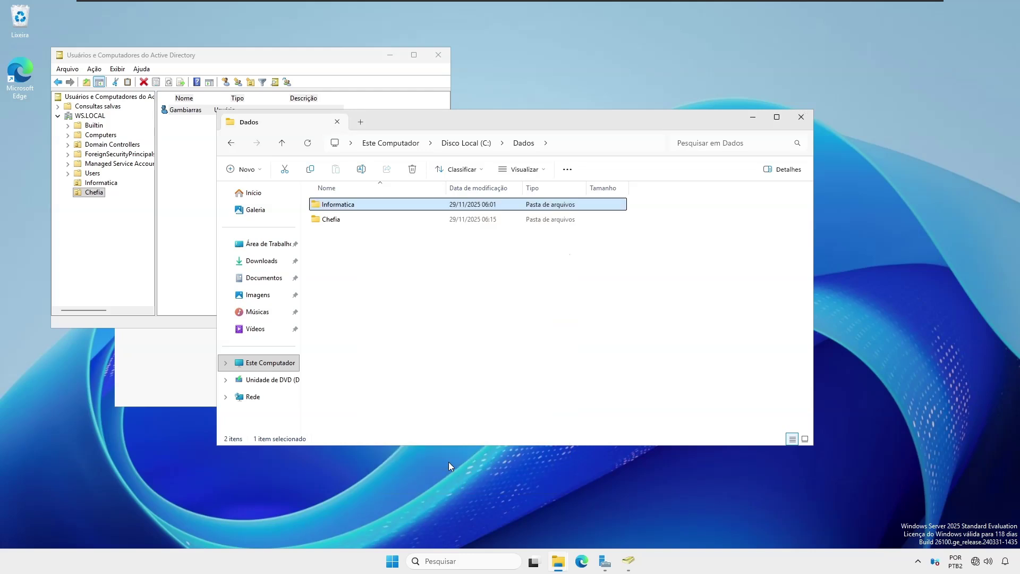
click(618, 245)
Step: Switch to the Windows 11 VM and sign in with the account password
mouse_move(582, 8)
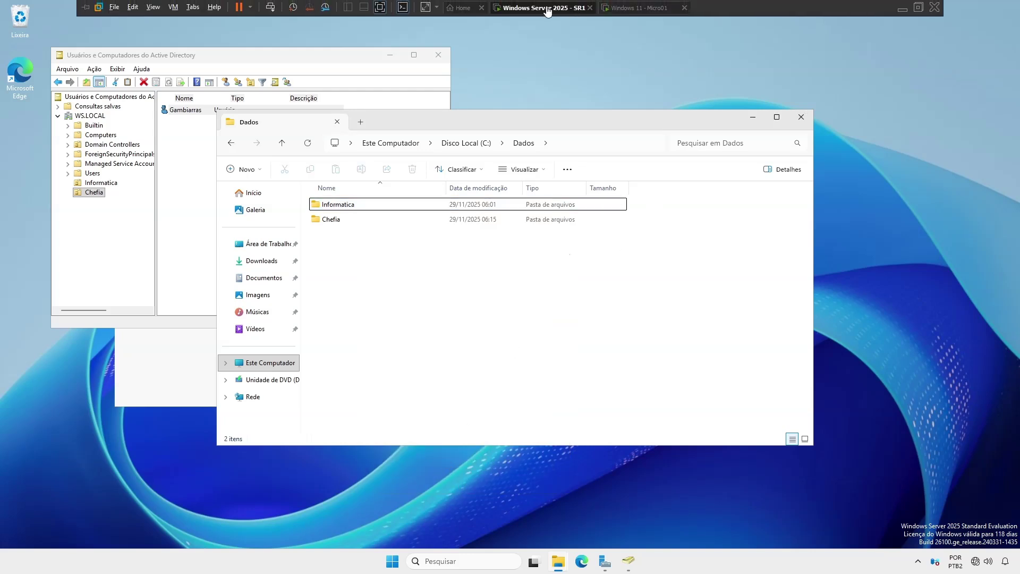
click(635, 8)
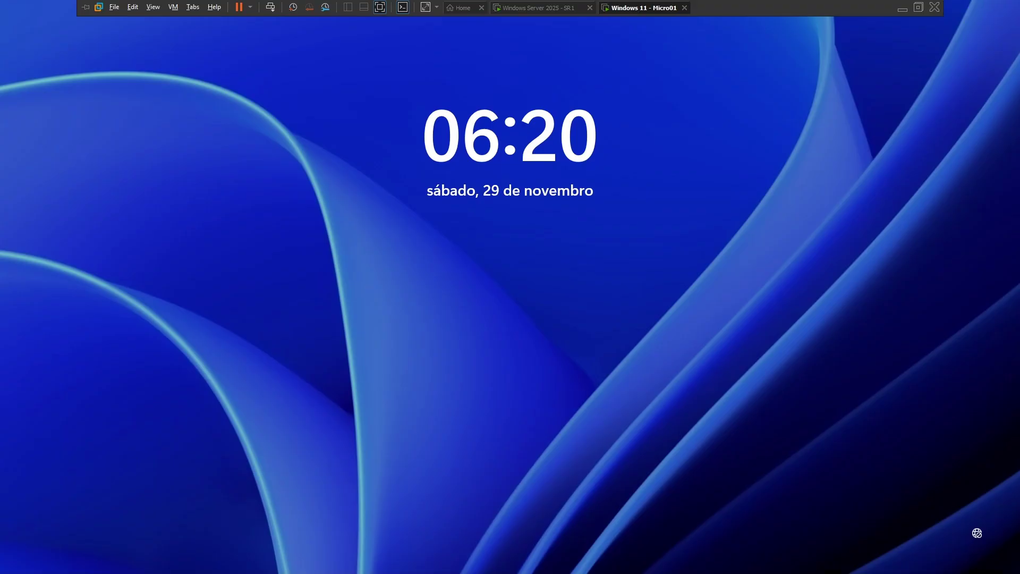
key(space)
text(****)
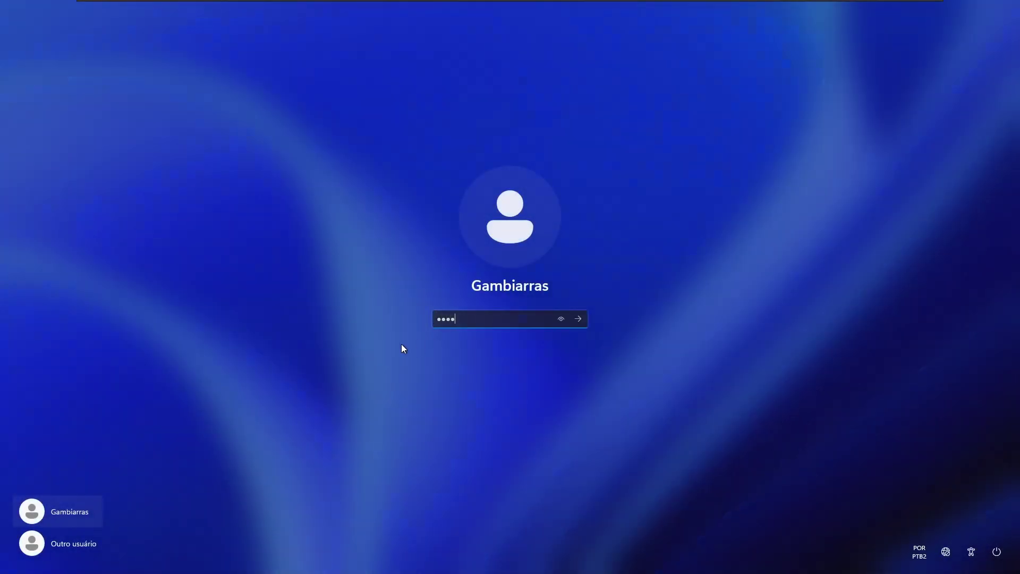
text(****)
key(Return)
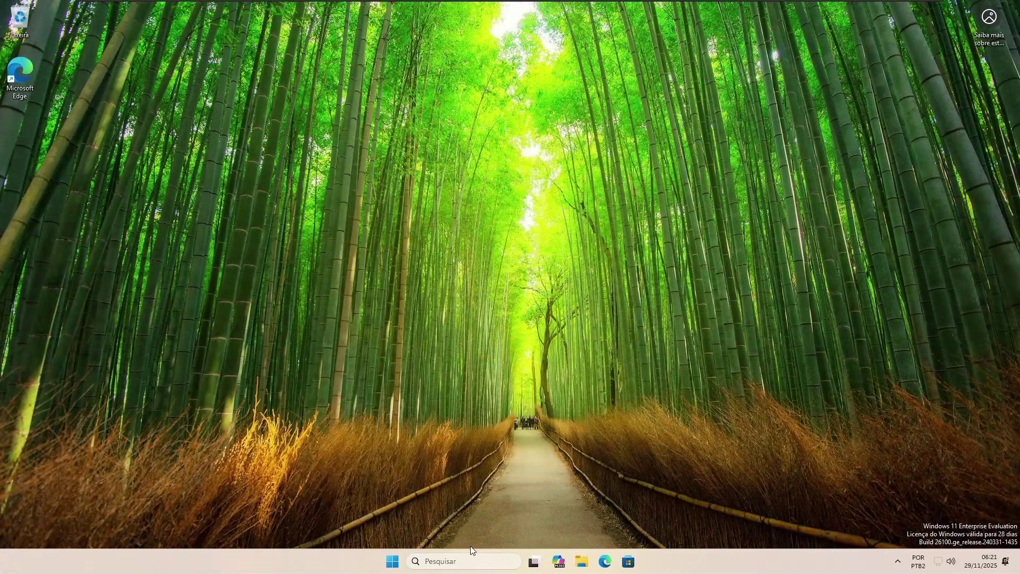
Step: Show Este Computador's drives in File Explorer and bring up the Run box
click(577, 568)
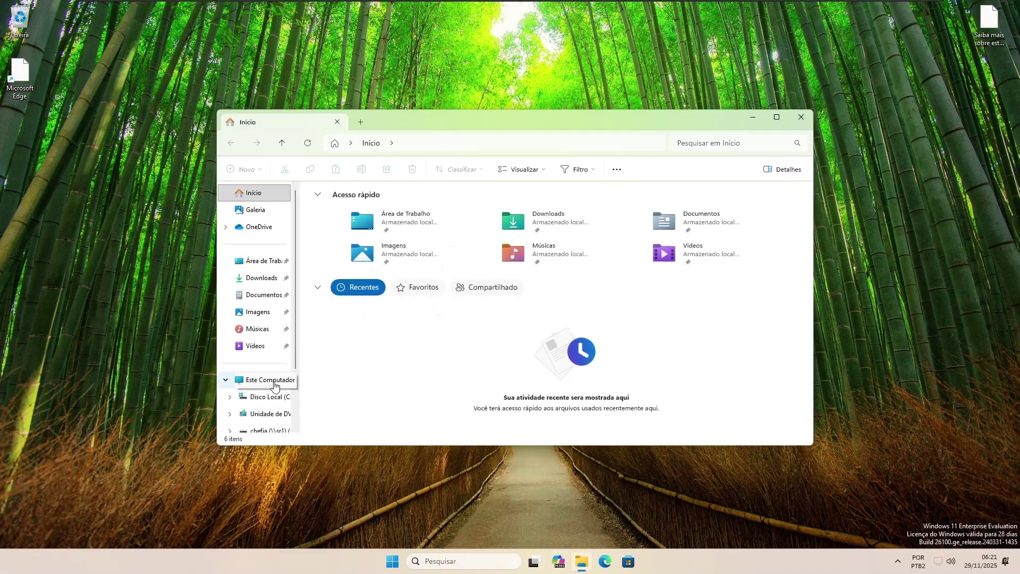
click(275, 384)
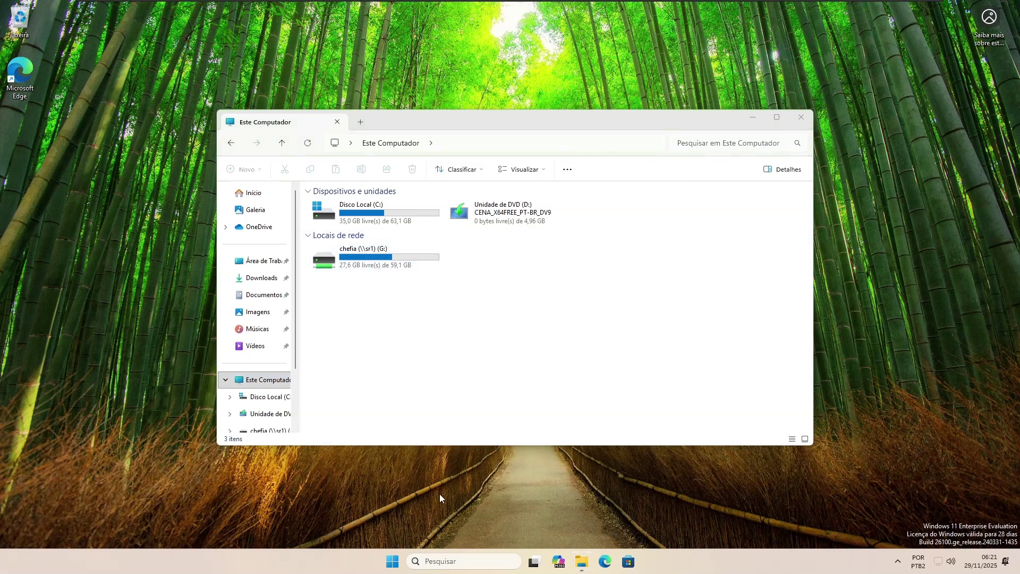
key(super+r)
Step: Open \\sr1\Informatica, open João.txt successfully in Notepad, then close it
text(\\)
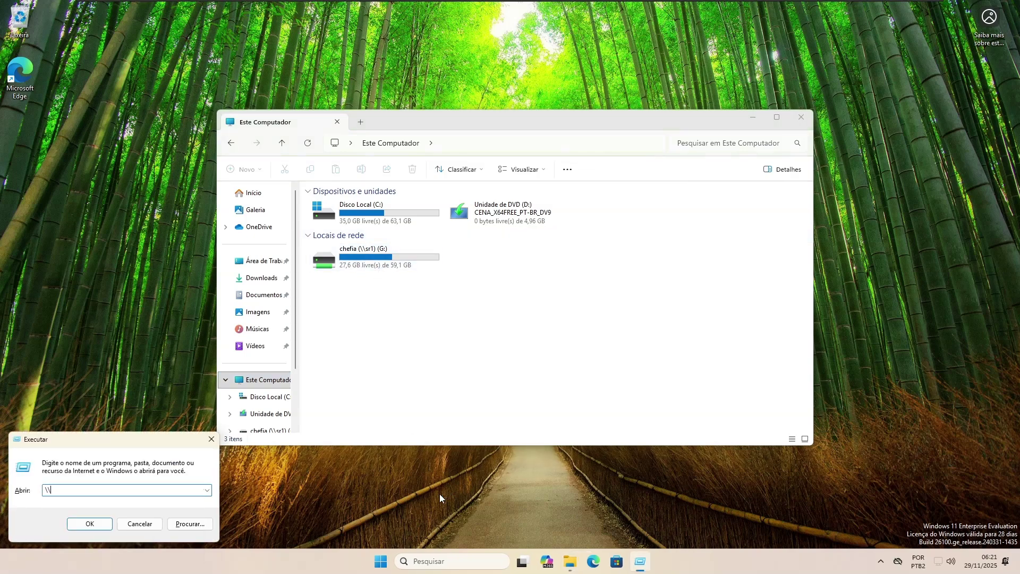
key(Return)
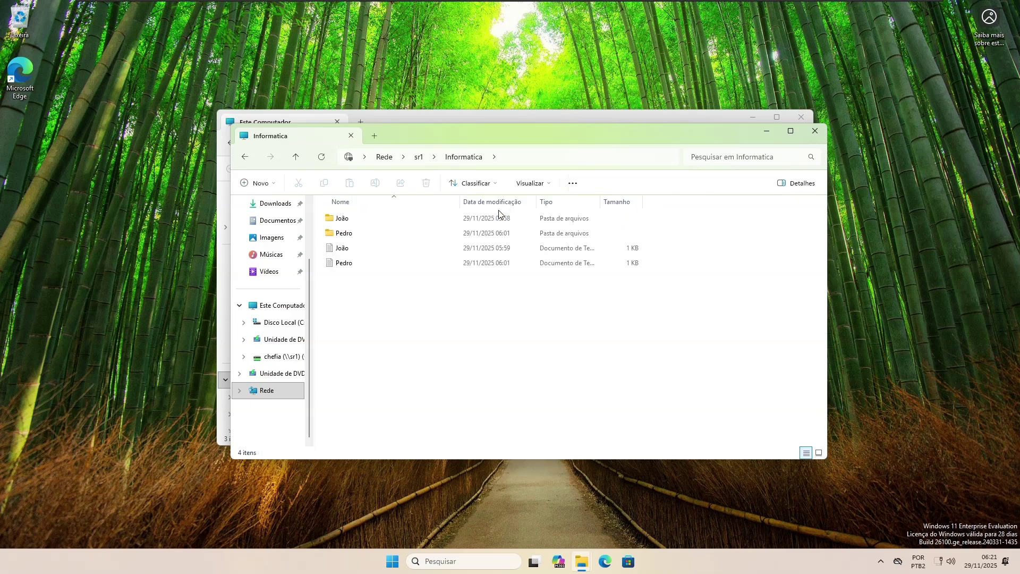
click(345, 250)
double_click(346, 250)
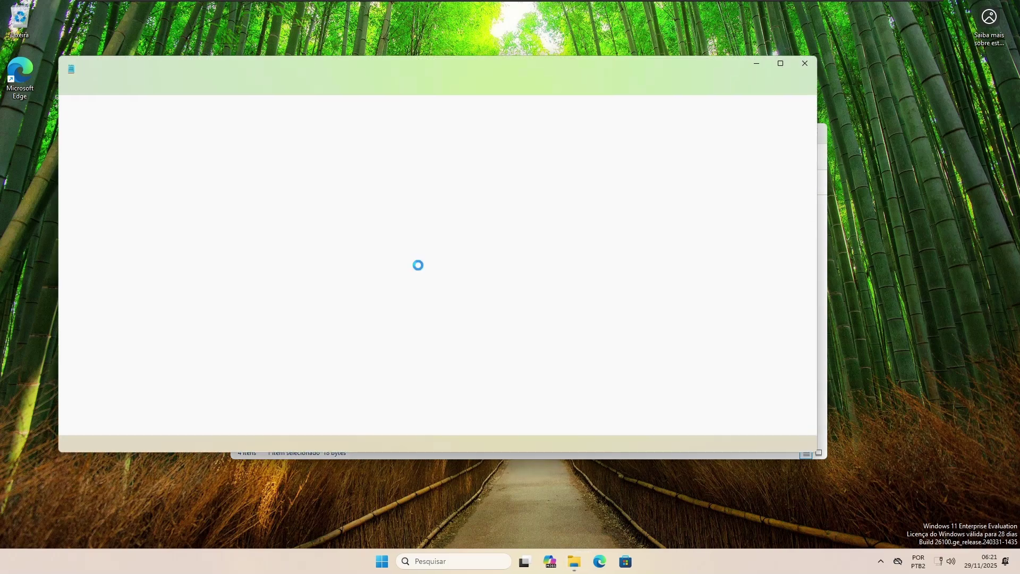
click(807, 64)
Step: Try to permanently delete Pedro; access is denied
click(361, 266)
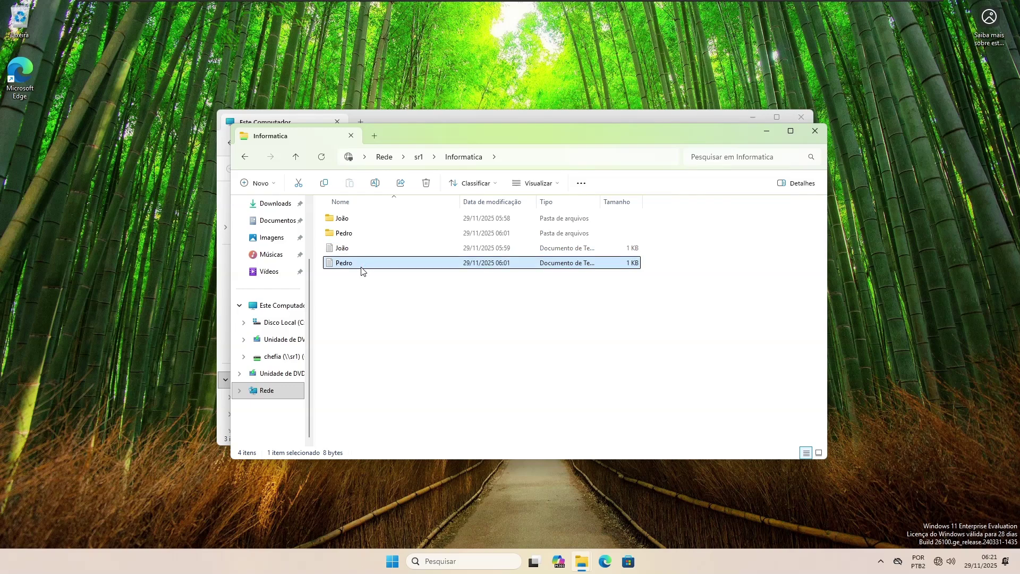
key(super+shift+s)
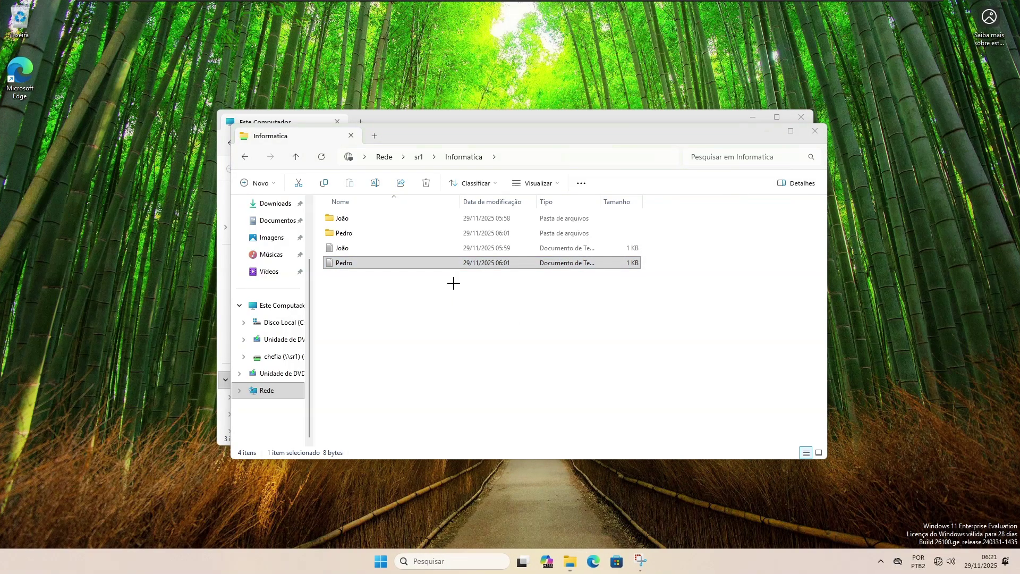
key(Escape)
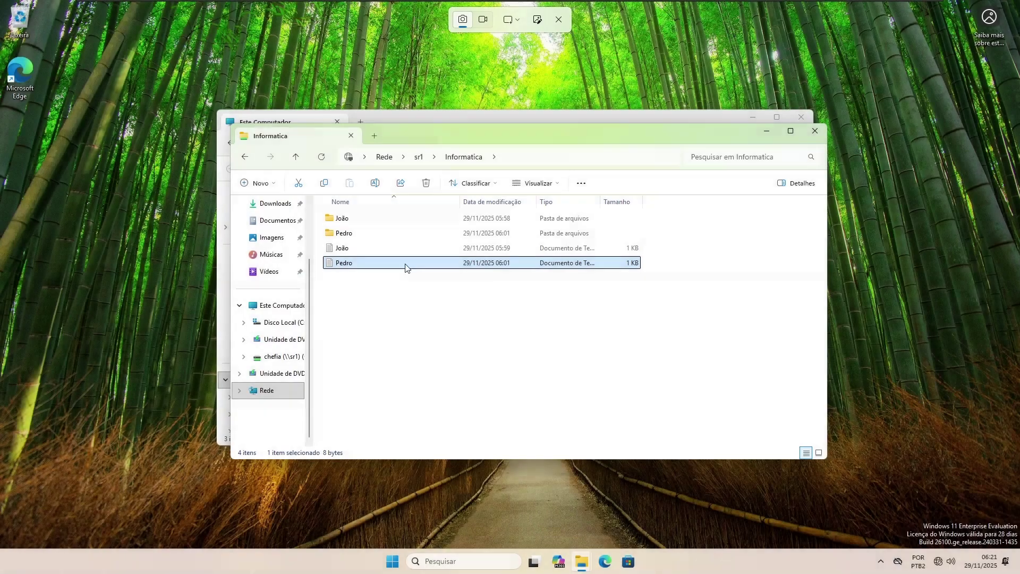
key(Delete)
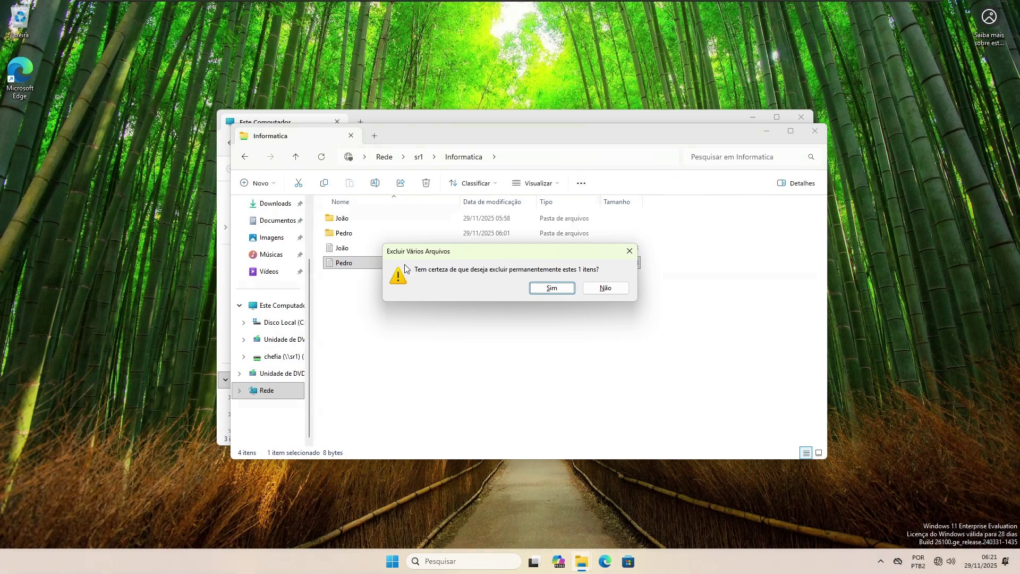
click(559, 290)
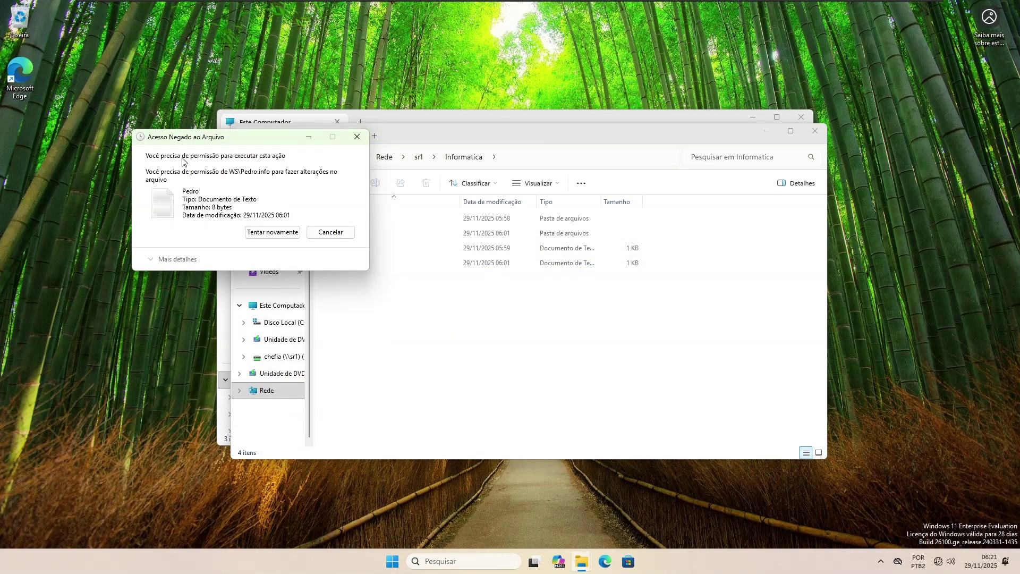
click(342, 238)
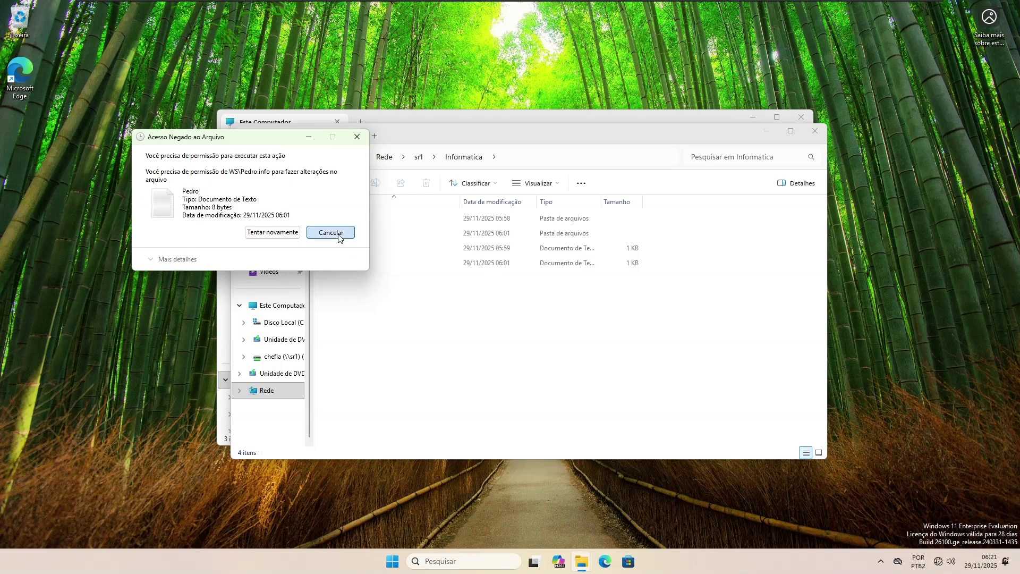
Step: Try to create a new text document in the share; access is denied
right_click(406, 331)
mouse_move(478, 403)
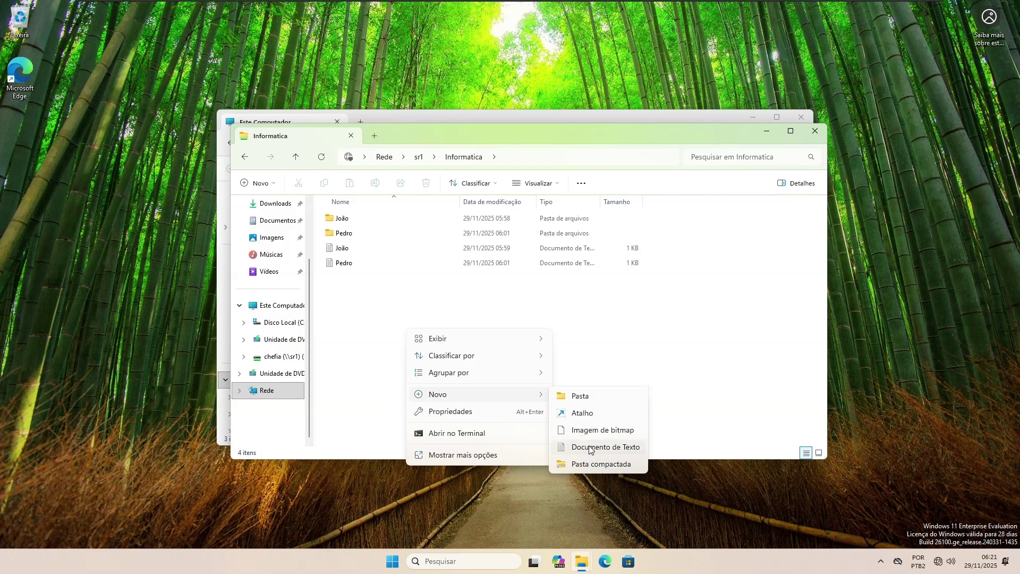
click(588, 448)
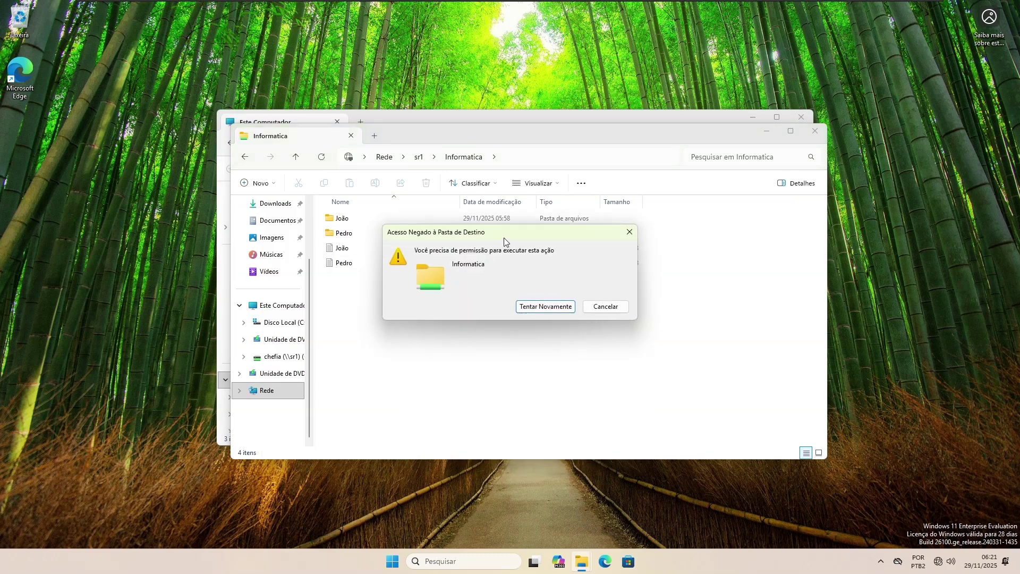
click(587, 307)
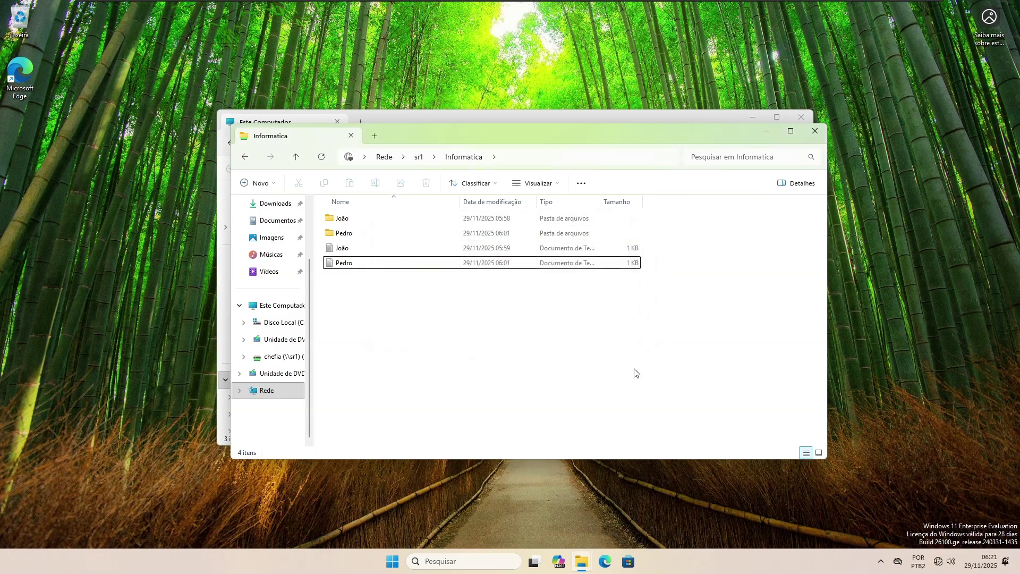